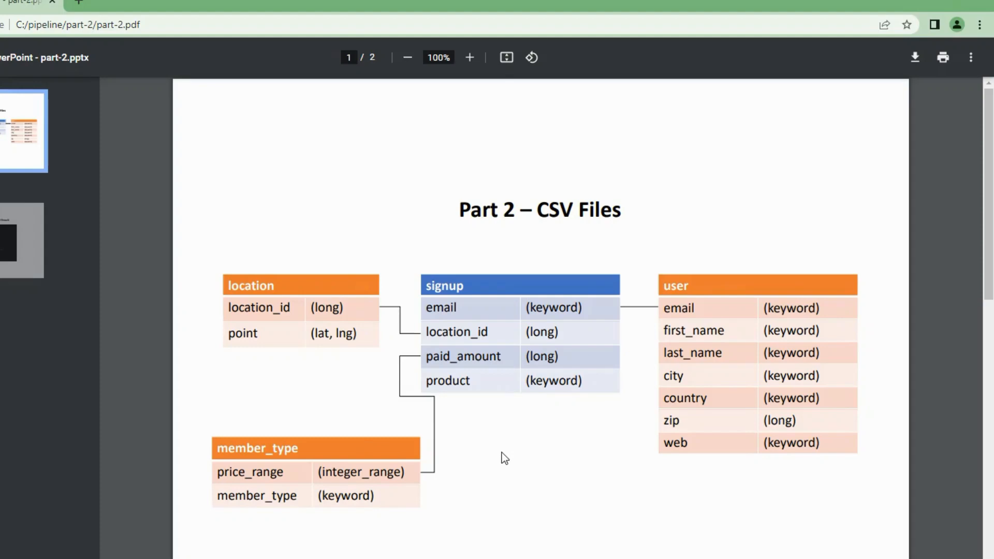
- Switch to File Explorer and open the data folder inside the part-2 project folder
key("alt+Tab")
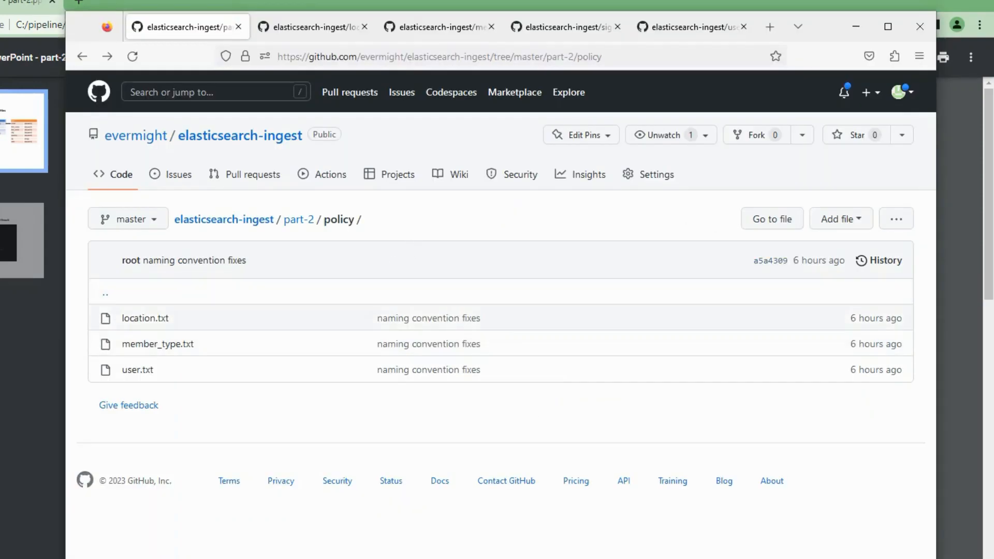
left_click_drag(0, 185, 340, 185)
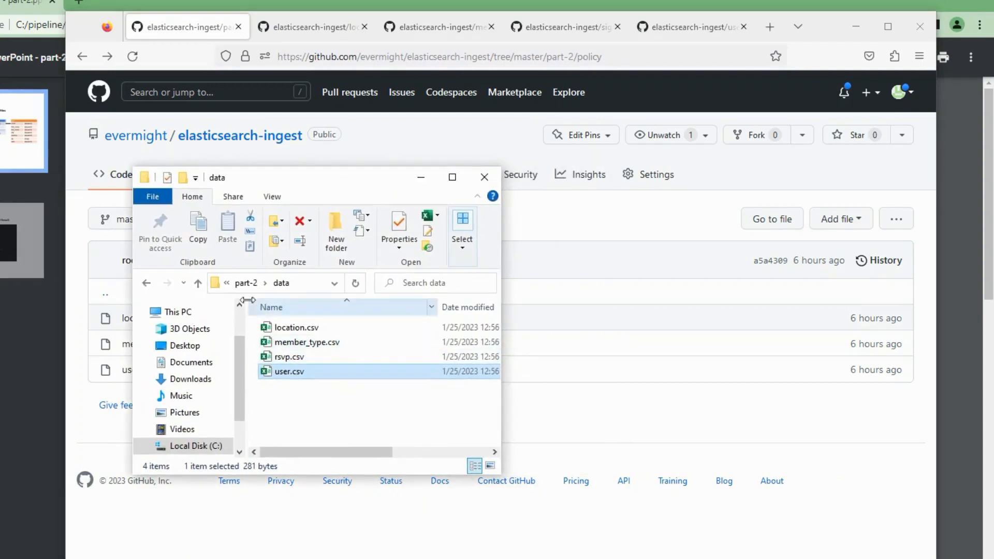
left_click(247, 283)
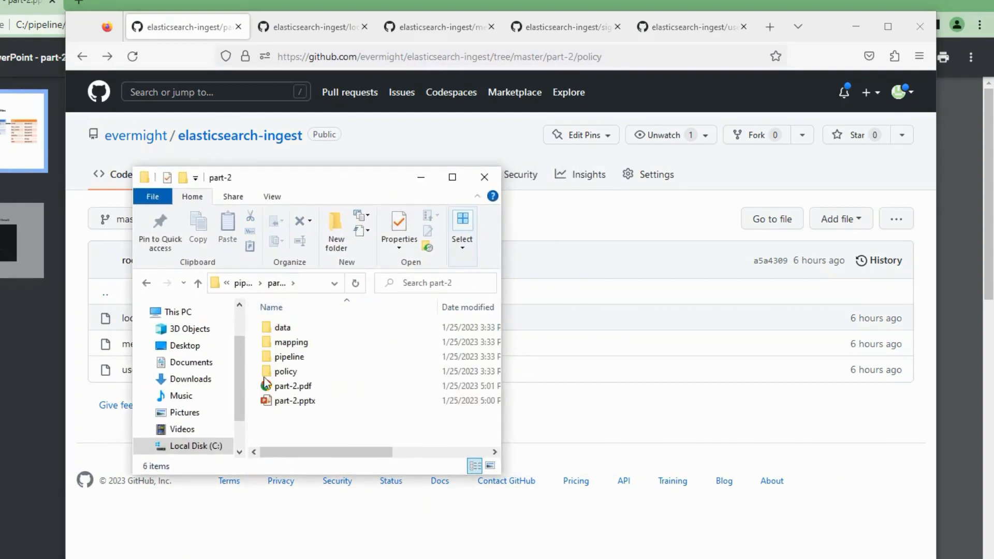
double_click(280, 331)
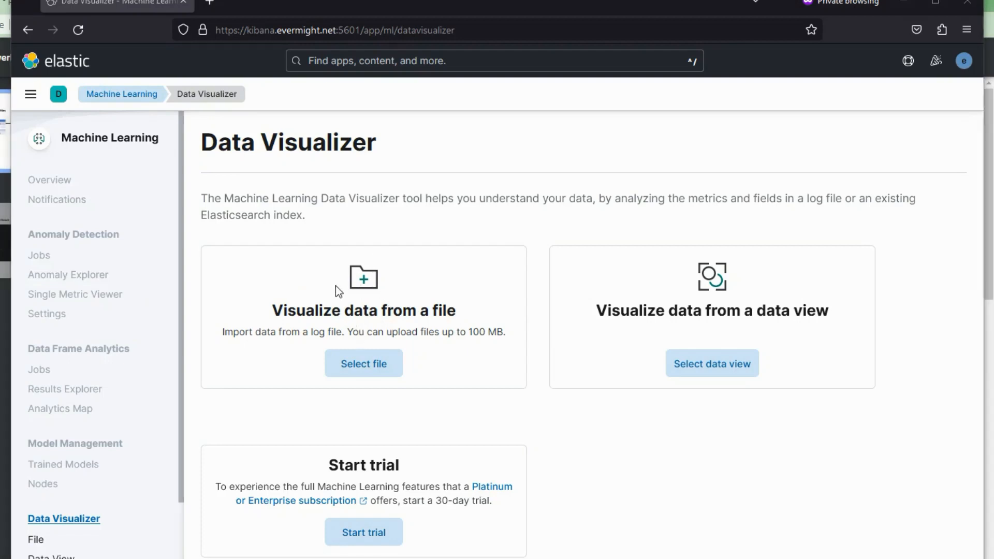
- Load user.csv from the data folder into Kibana's file Data Visualizer and review its contents and field statistics
left_click(378, 364)
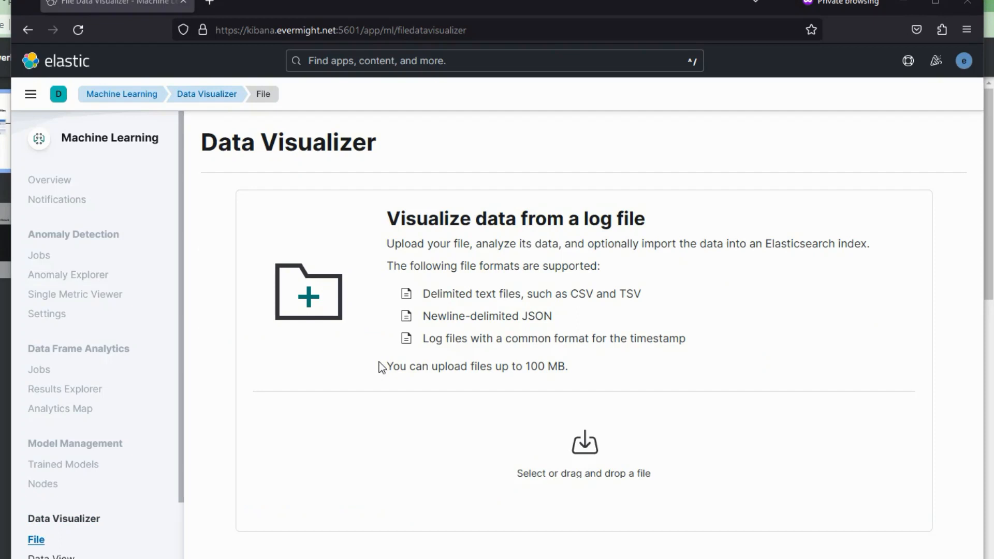
left_click(275, 372)
left_click_drag(274, 373, 650, 466)
left_click(910, 195)
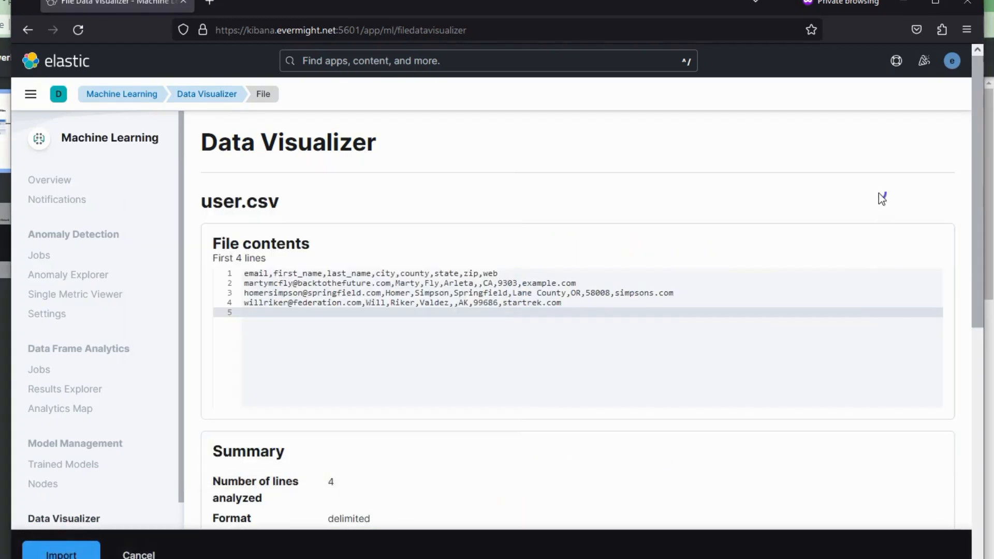
scroll(932, 259, "down", 5)
scroll(972, 342, "down", 3)
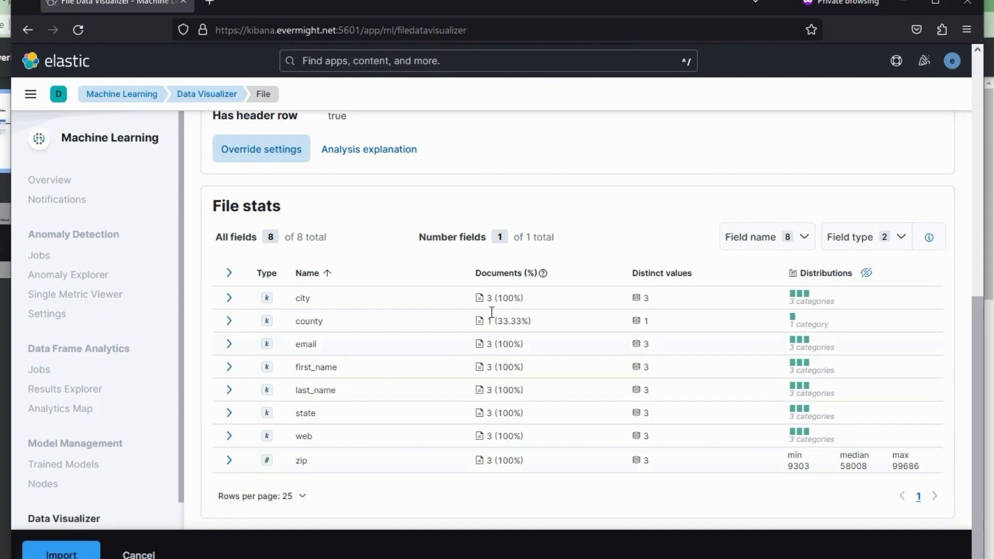
- Start importing user.csv with the index name user and bring up the advanced import settings
left_click(49, 553)
left_click(275, 317)
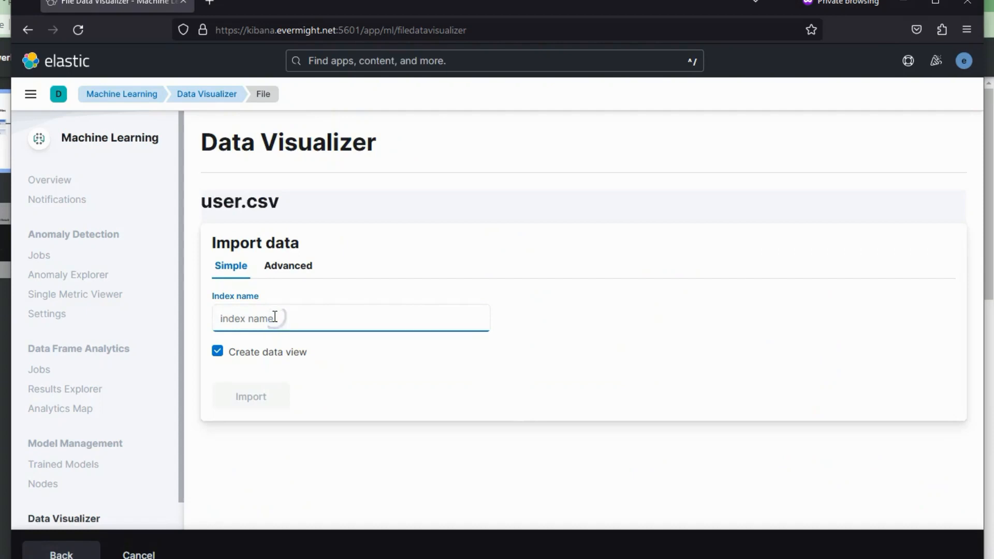
type("user")
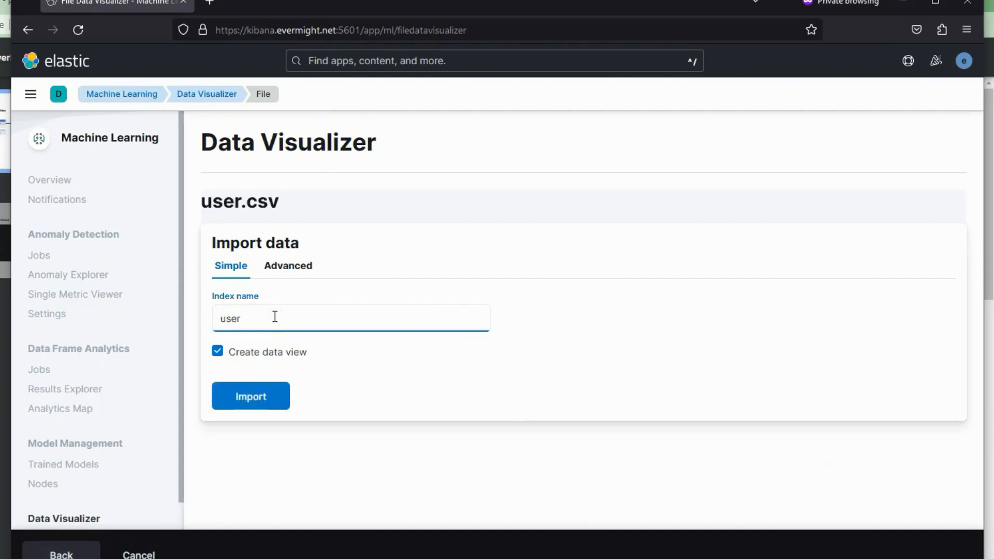
left_click(302, 271)
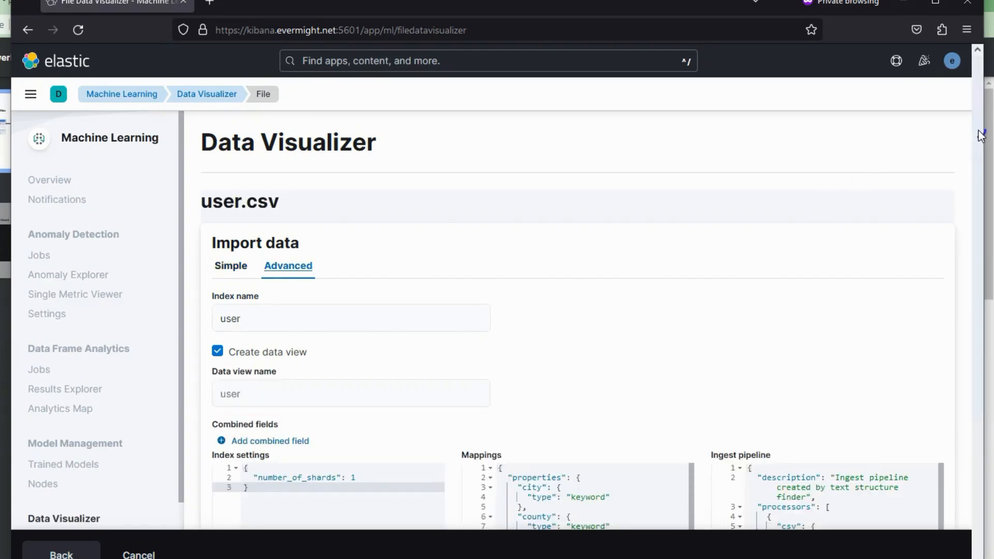
scroll(980, 136, "down", 4)
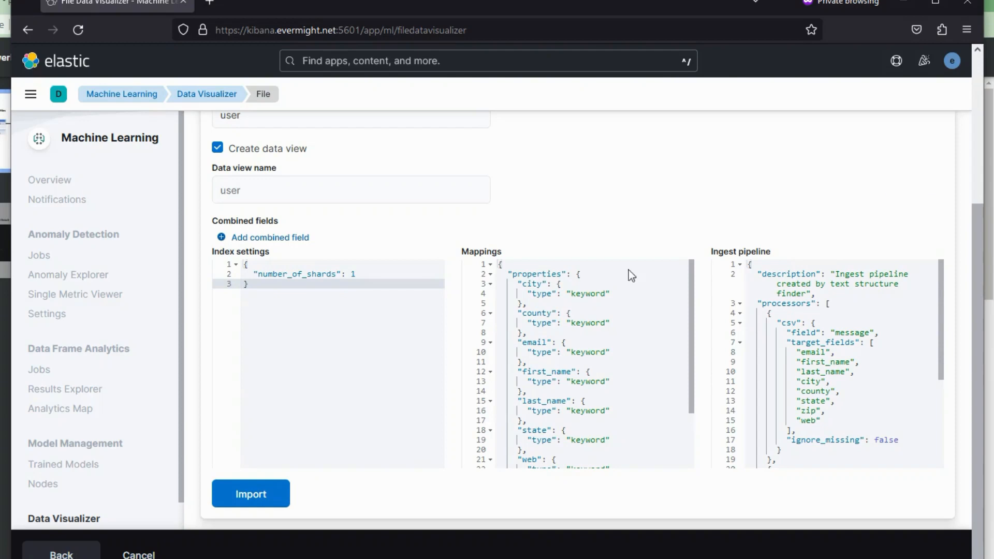
- Examine the index settings and the field mappings proposed for the import, including the zip field's type
left_click_drag(300, 293, 231, 252)
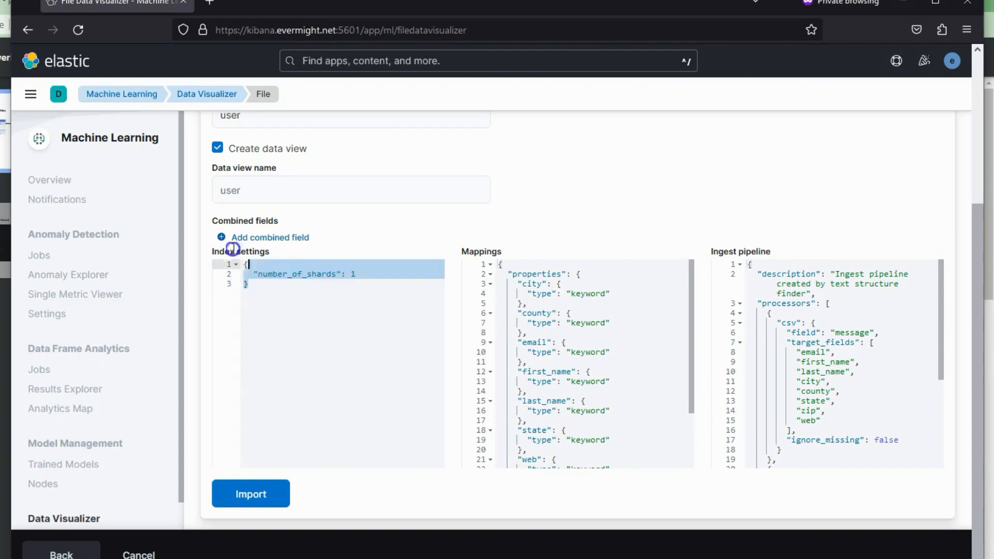
left_click(619, 321)
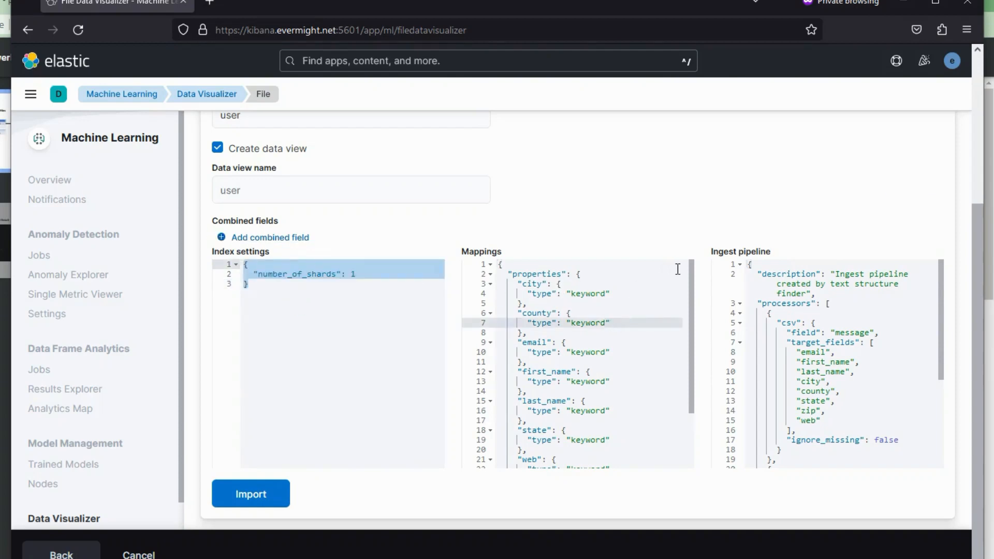
left_click_drag(693, 284, 693, 437)
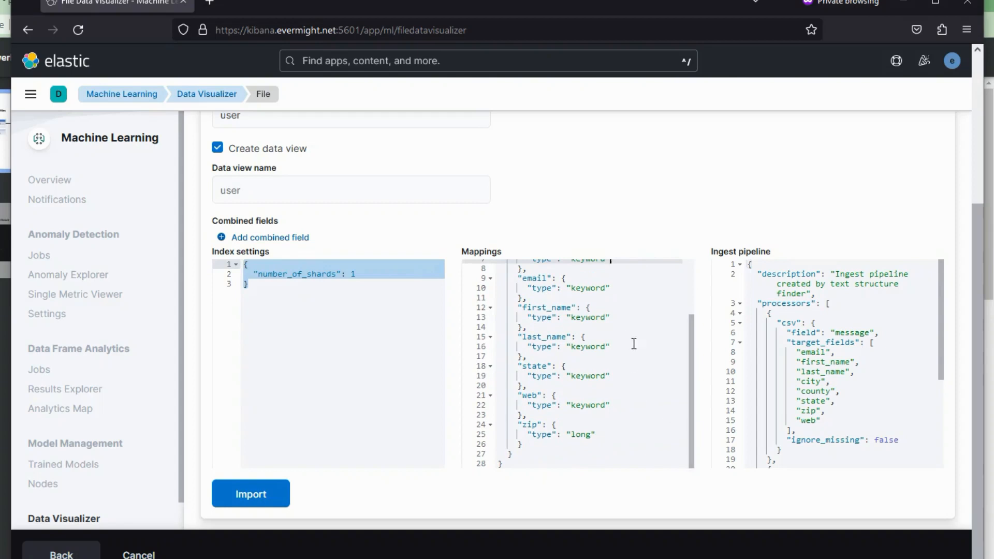
left_click(693, 385)
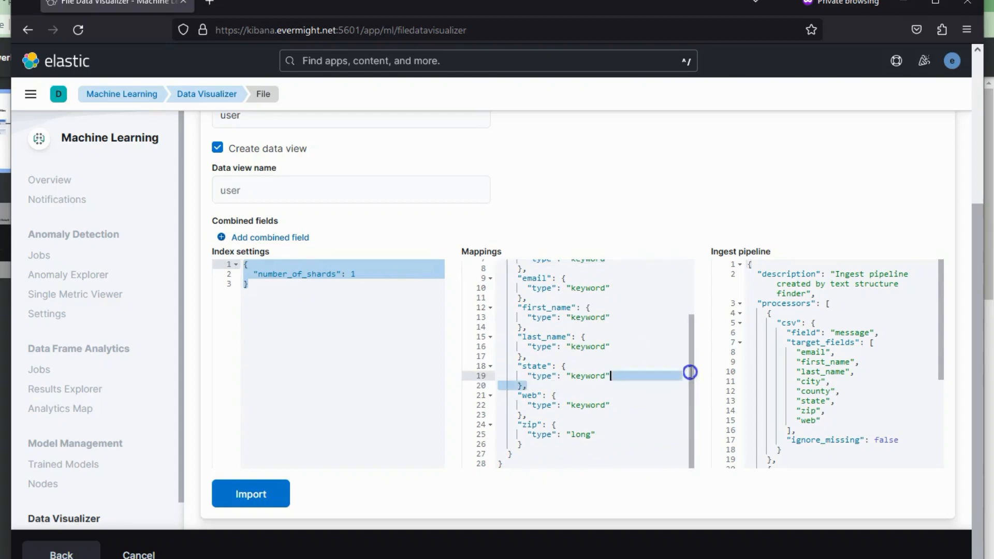
left_click(625, 328)
left_click_drag(616, 434, 506, 437)
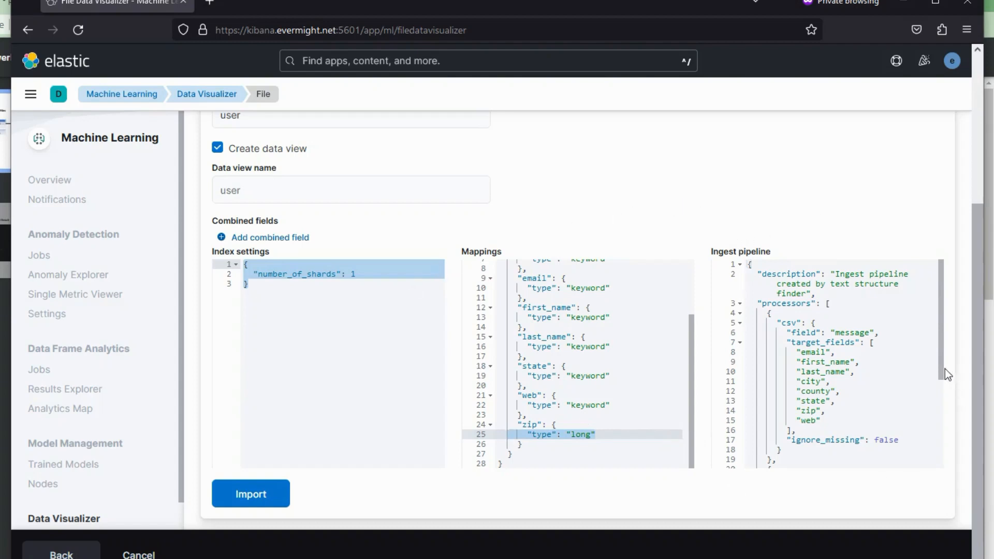
- Examine the ingest pipeline's csv processor, including its source field, target fields and ignore_missing option
left_click_drag(942, 373, 951, 317)
left_click_drag(939, 334, 950, 265)
left_click(811, 322)
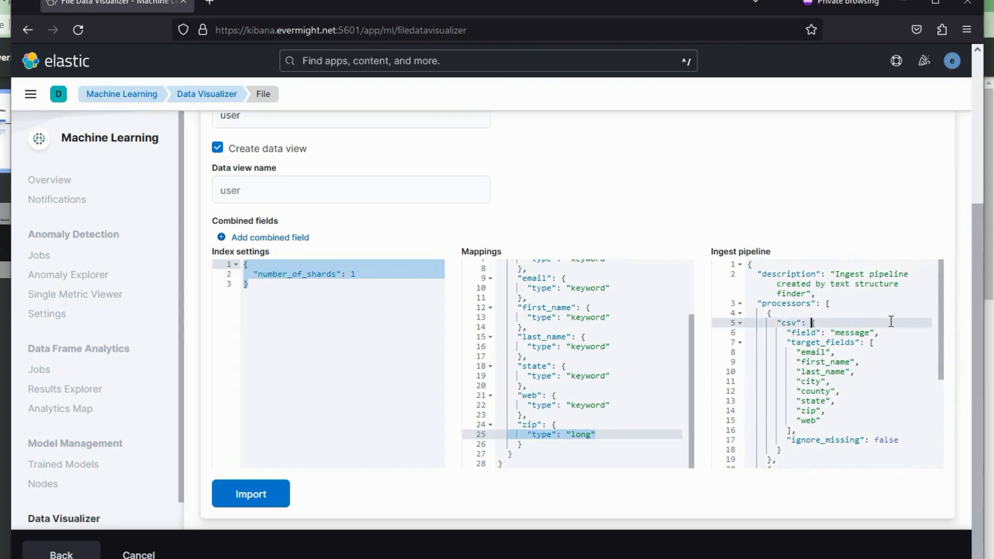
left_click(832, 343)
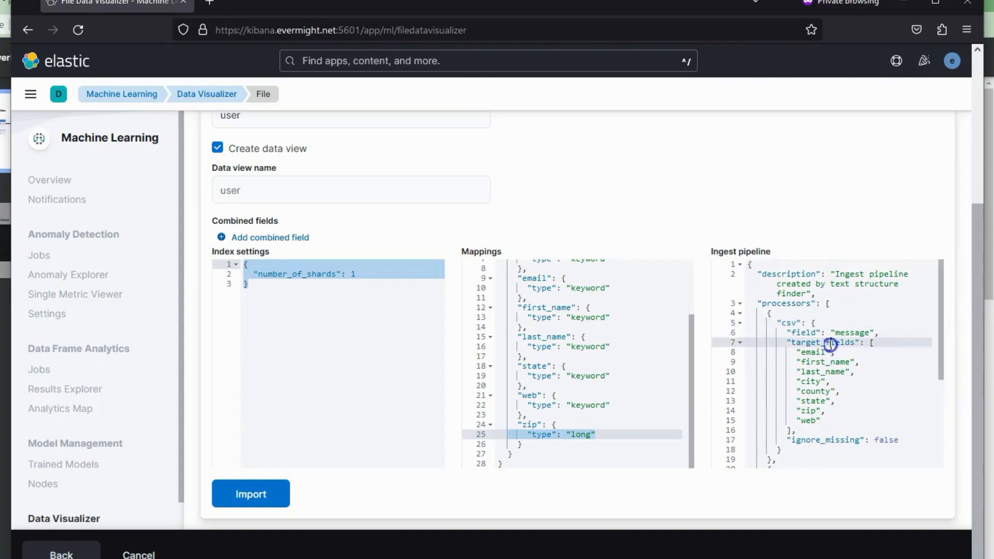
left_click(863, 333)
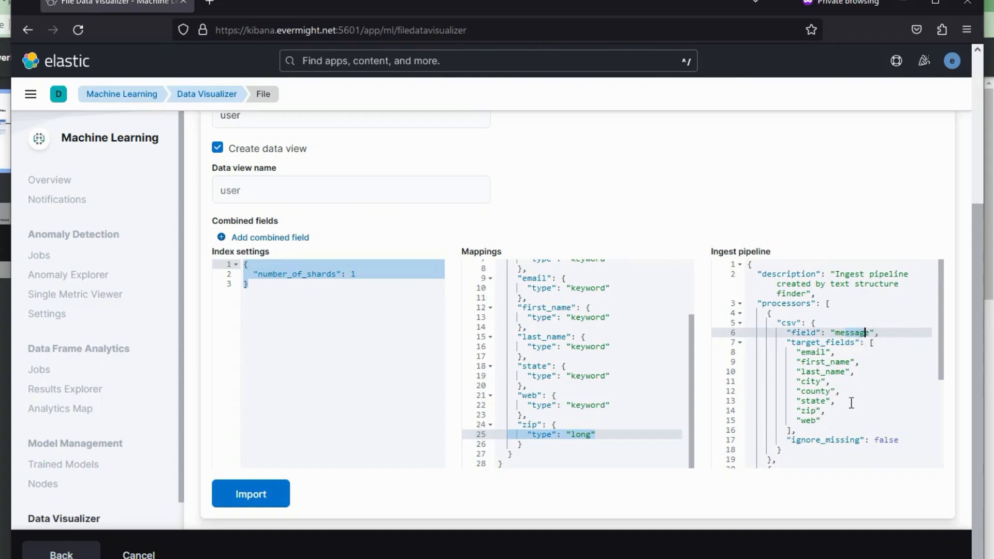
left_click_drag(940, 350, 940, 409)
left_click_drag(847, 344, 915, 345)
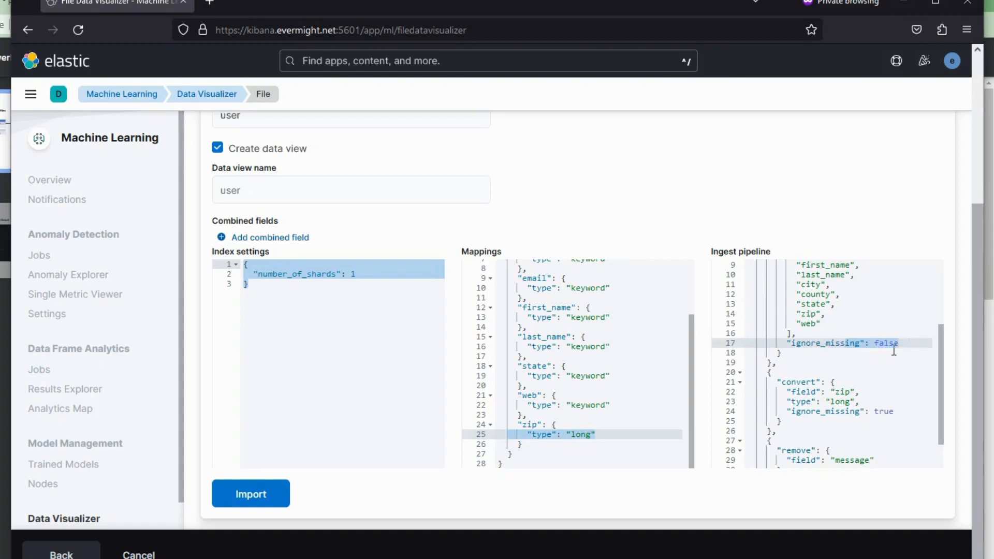
left_click(910, 343)
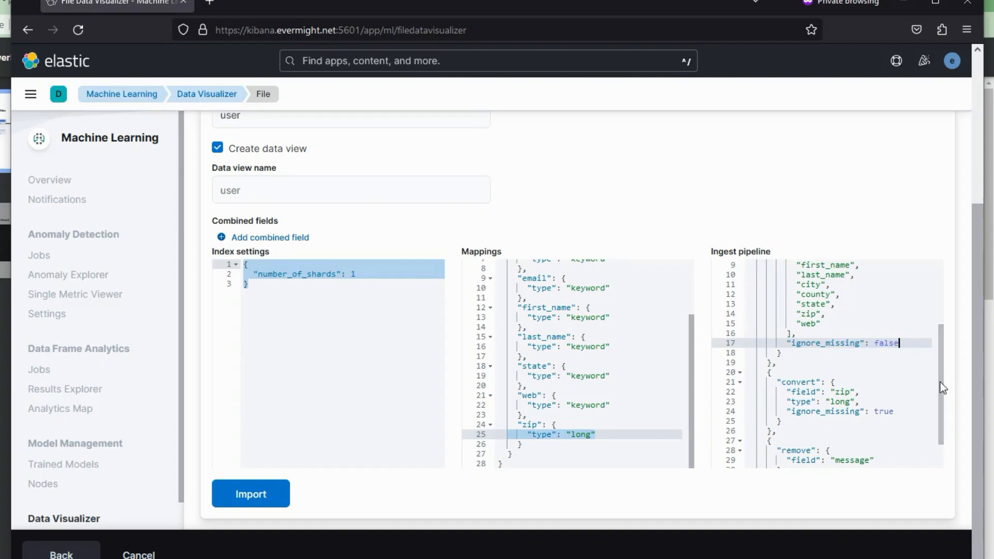
- Examine the ingest pipeline's convert processor for the zip field and the remove processor that follows it
left_click_drag(940, 381, 931, 433)
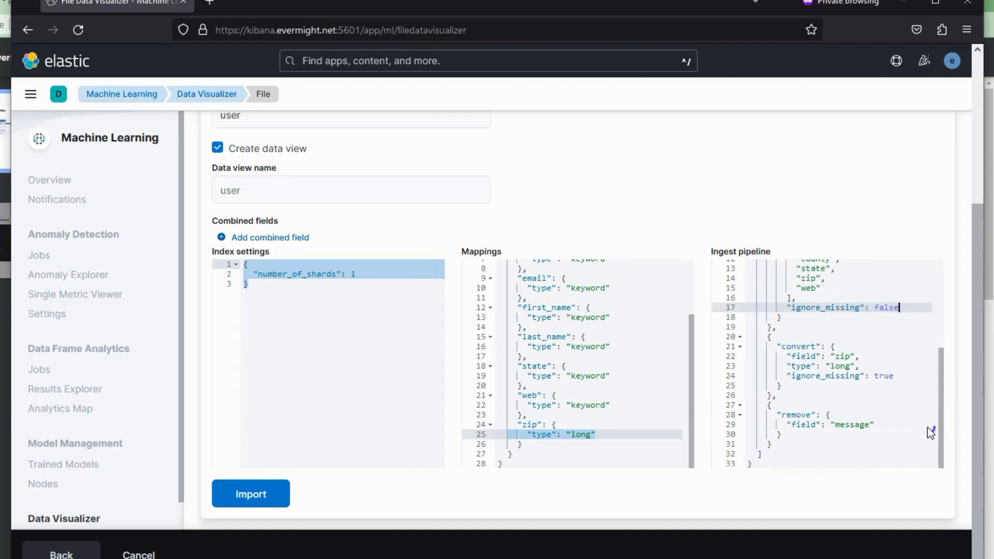
left_click(840, 356)
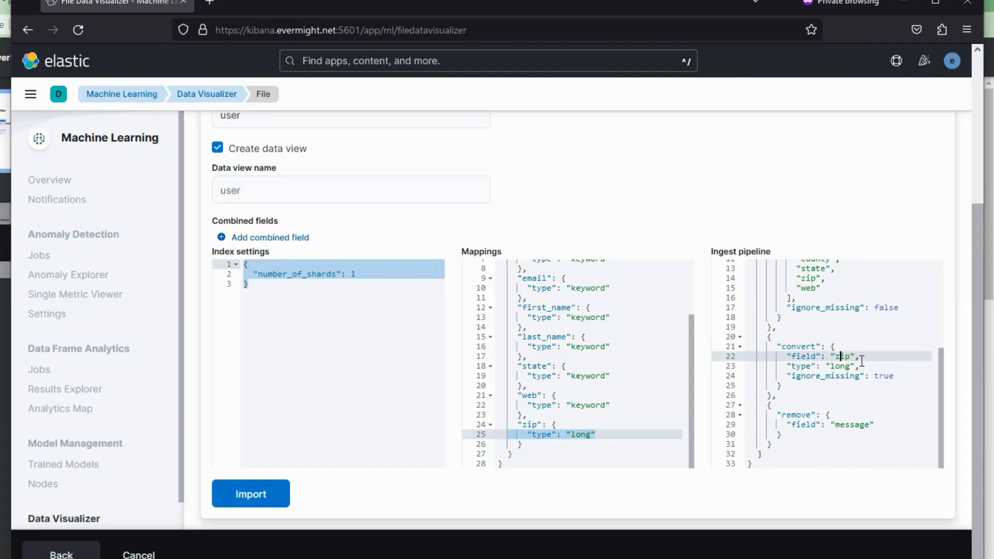
left_click(835, 366)
left_click(869, 366)
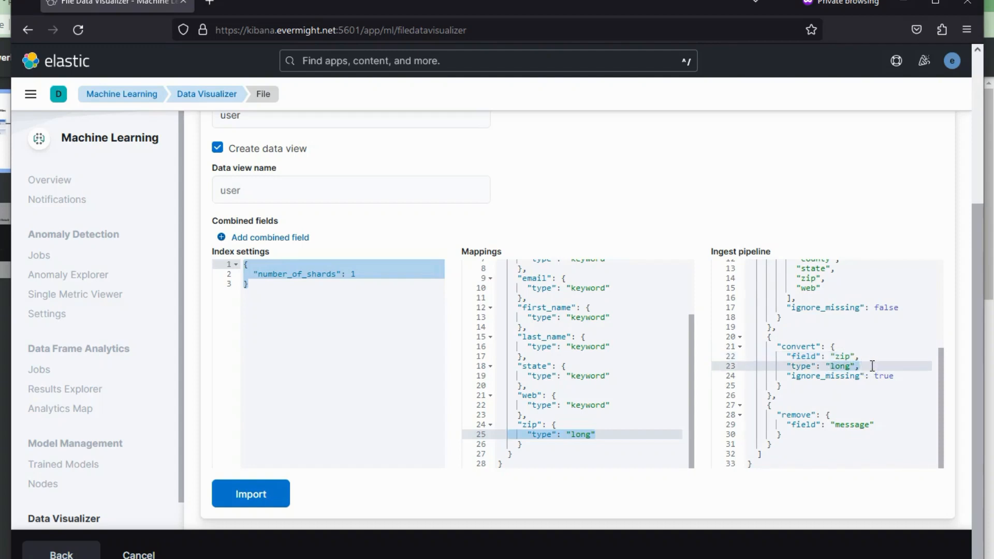
left_click(873, 370)
left_click_drag(794, 348, 797, 376)
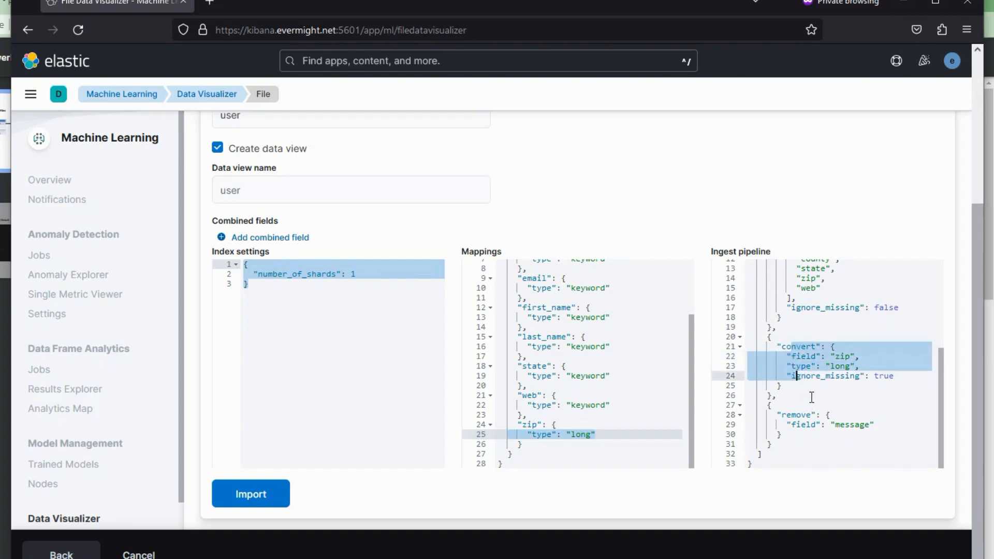
left_click(812, 397)
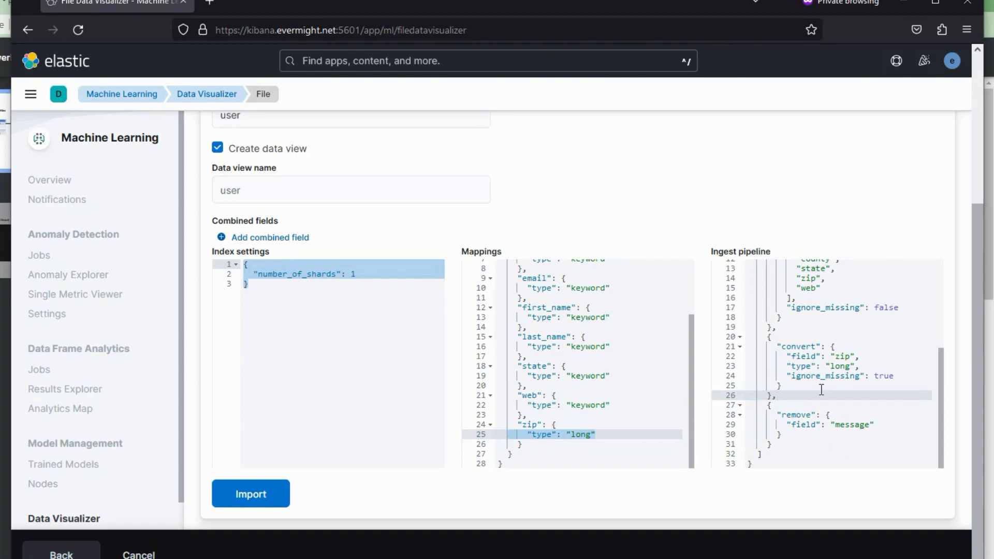
- Run the import of user.csv with the proposed settings and review the import progress and results
mouse_move(944, 402)
left_mouse_down()
mouse_move(945, 287)
mouse_move(948, 418)
left_mouse_up()
left_click_drag(981, 402, 980, 477)
left_click(279, 496)
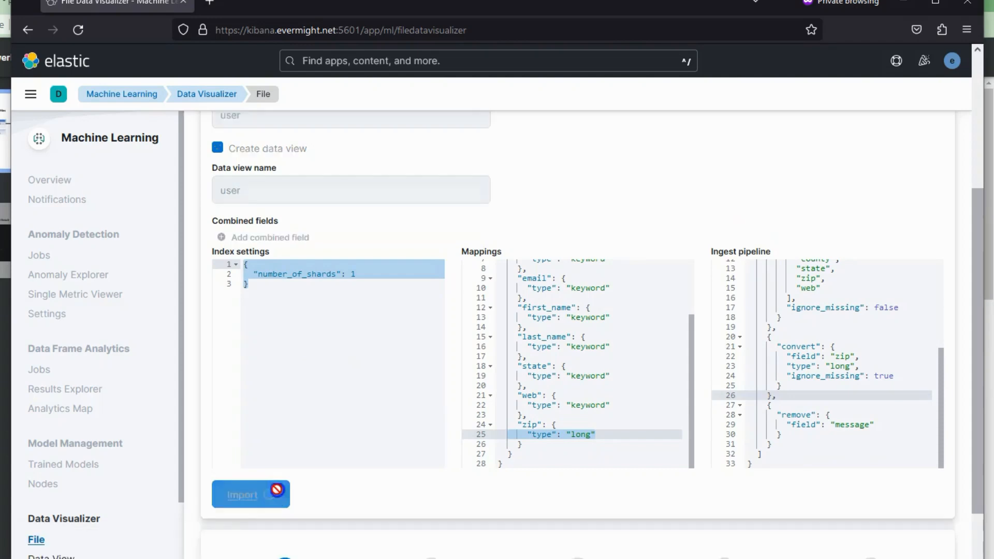
left_click_drag(981, 384, 970, 528)
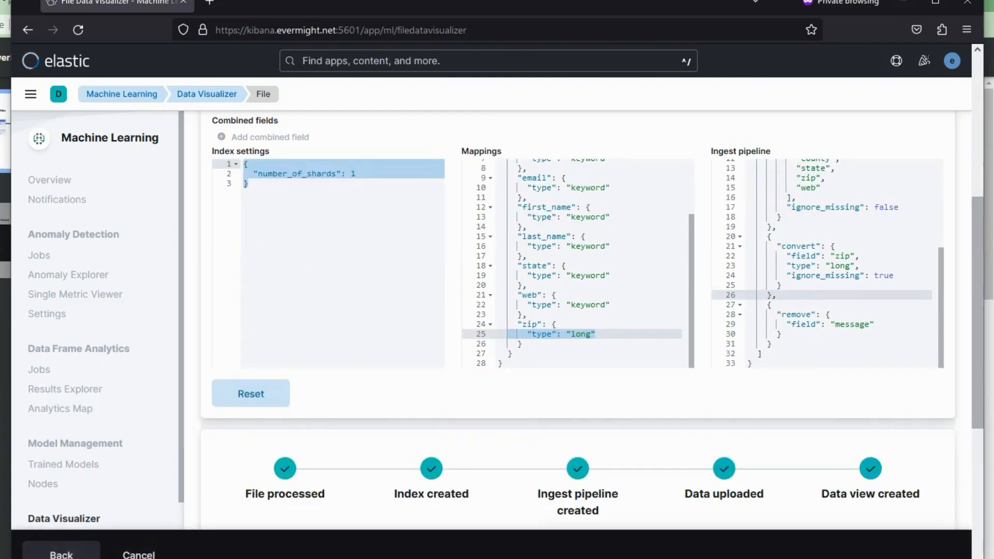
scroll(978, 403, "down", 1)
left_click_drag(978, 405, 982, 211)
- Open Stack Management from the main navigation in a new browser tab and switch to it
left_click(27, 97)
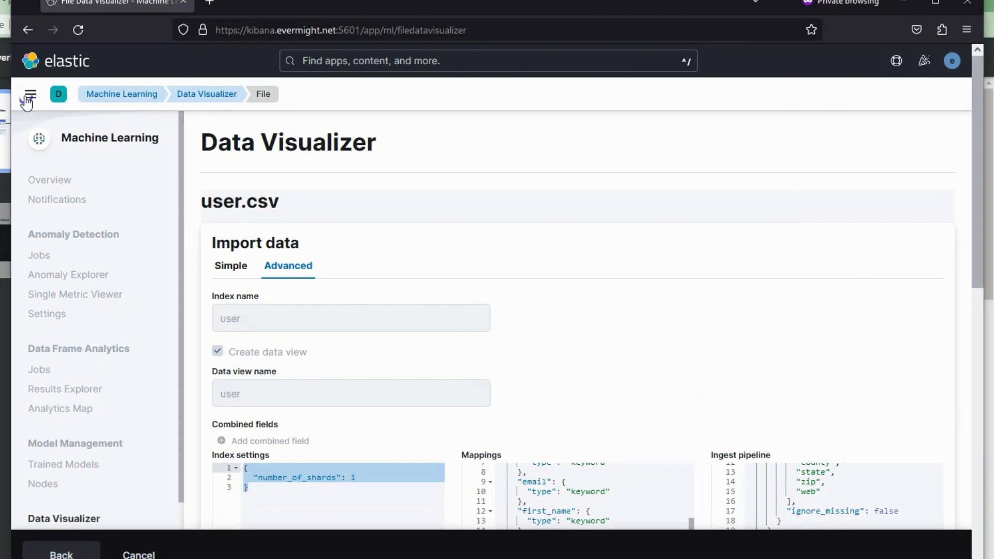
left_click_drag(182, 284, 114, 533)
right_click(125, 535)
left_click(143, 330)
left_click(266, 2)
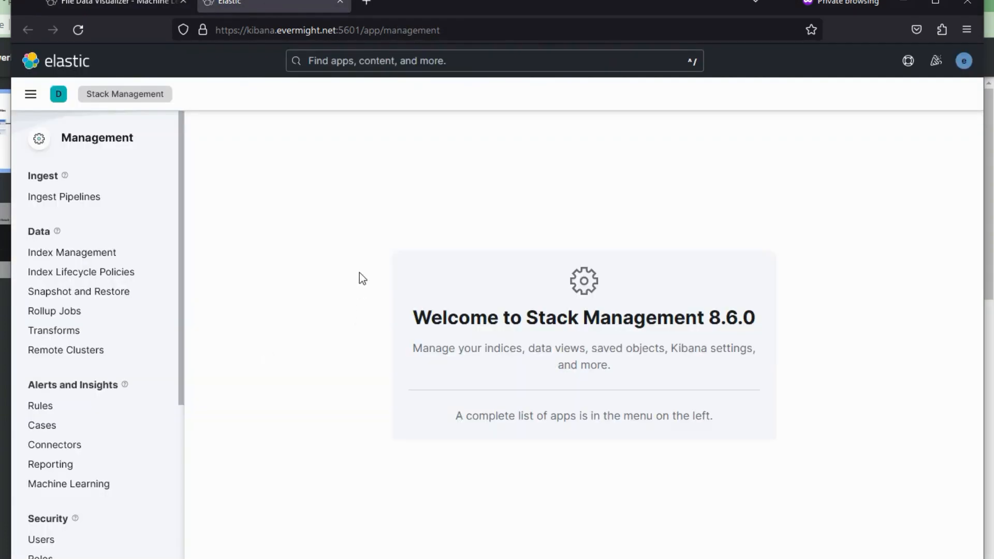
- Open Index Management and check the document count of the user index
left_click(103, 253)
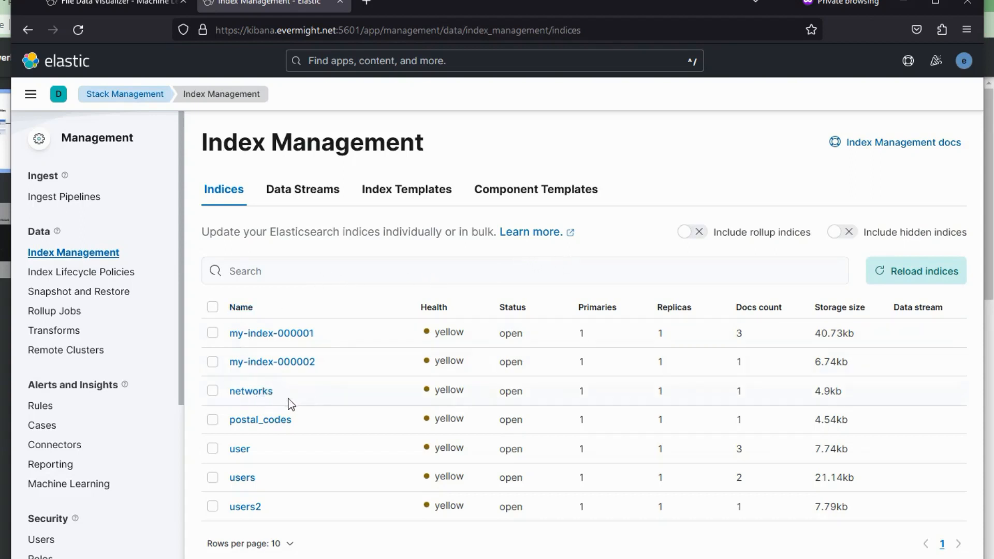
right_click(247, 453)
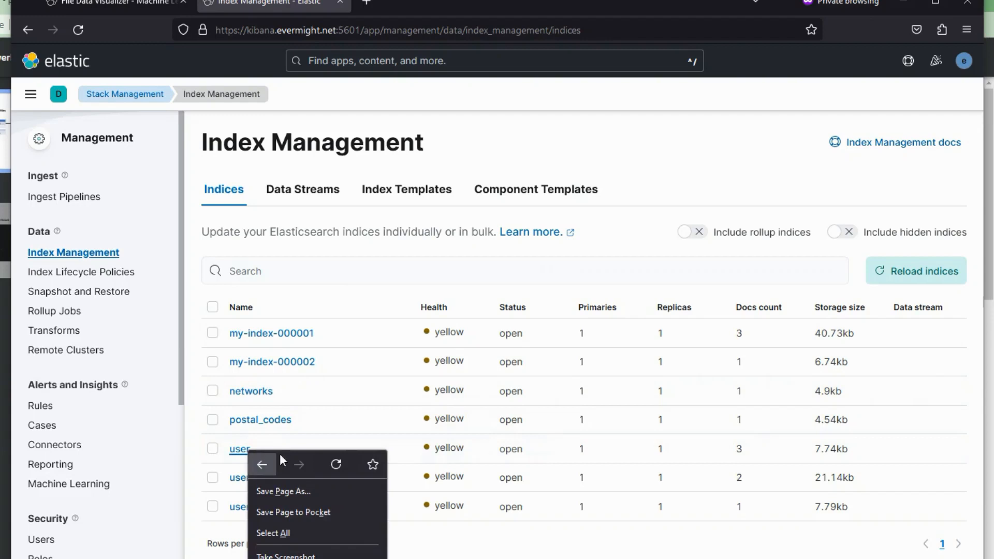
left_click(722, 449)
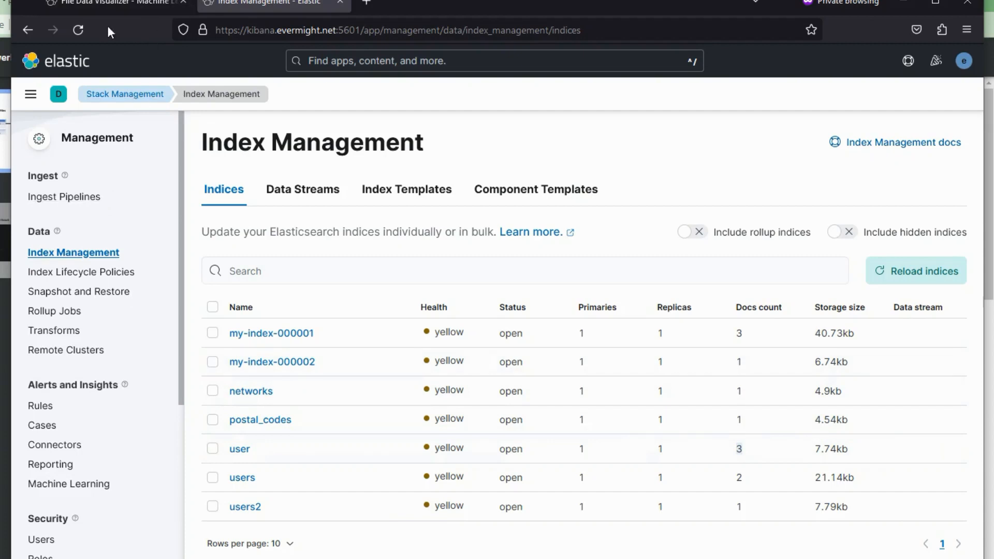
- Open the Dev Tools Console in a new browser tab, switch to it and dismiss the welcome introduction
left_click(30, 93)
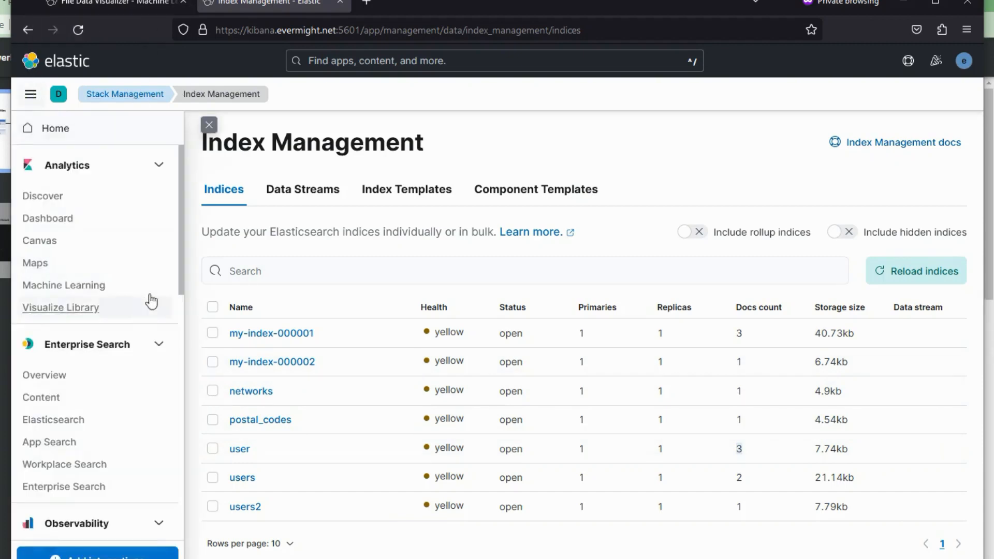
scroll(180, 274, "down", 10)
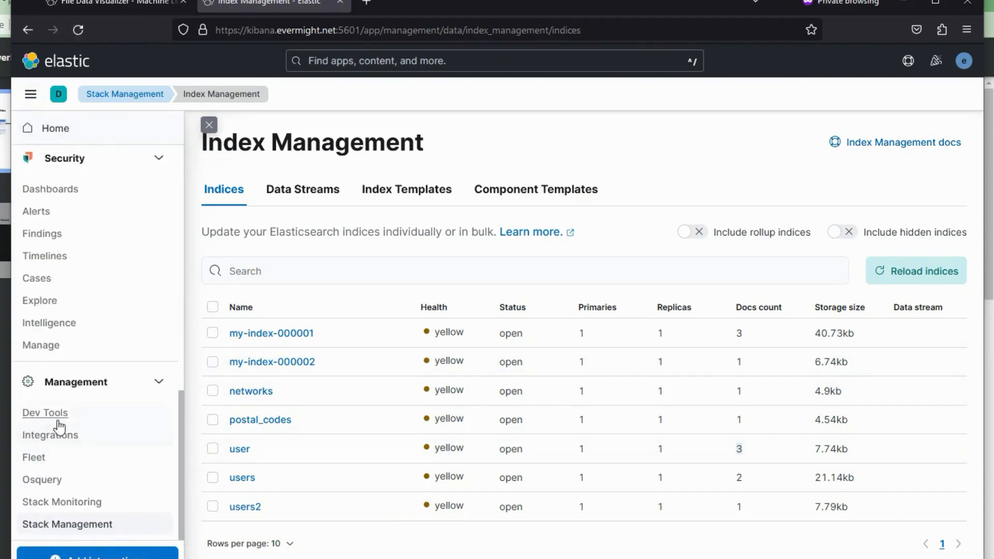
right_click(58, 425)
left_click(125, 152)
left_click(414, 4)
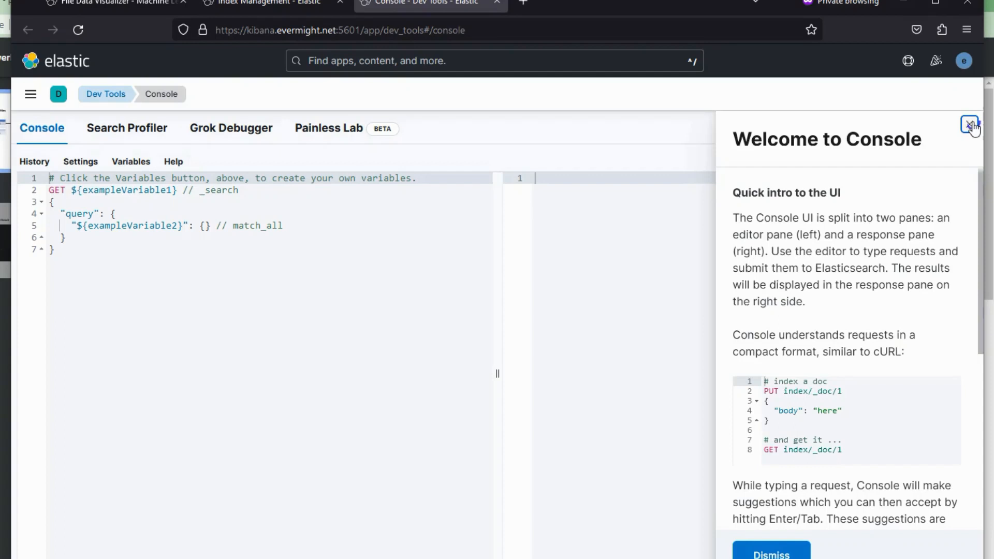
left_click(970, 123)
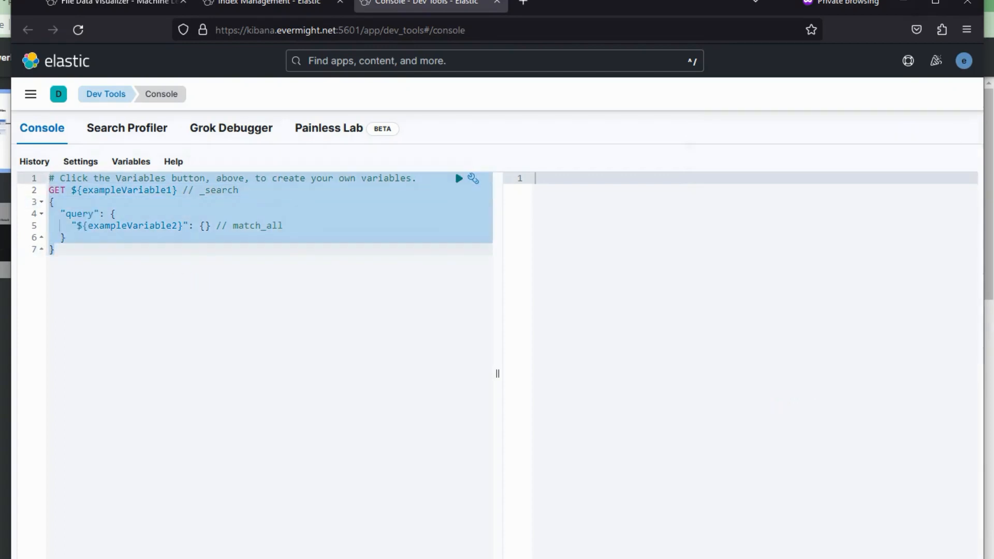
- Replace the sample request with GET user/_search, run it and review the returned user documents
type("GET user")
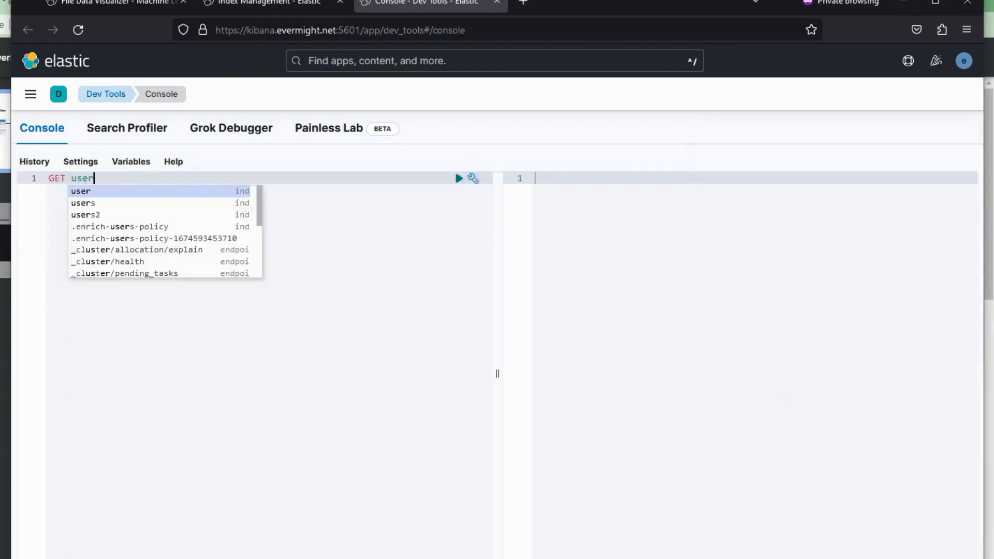
type("/_search")
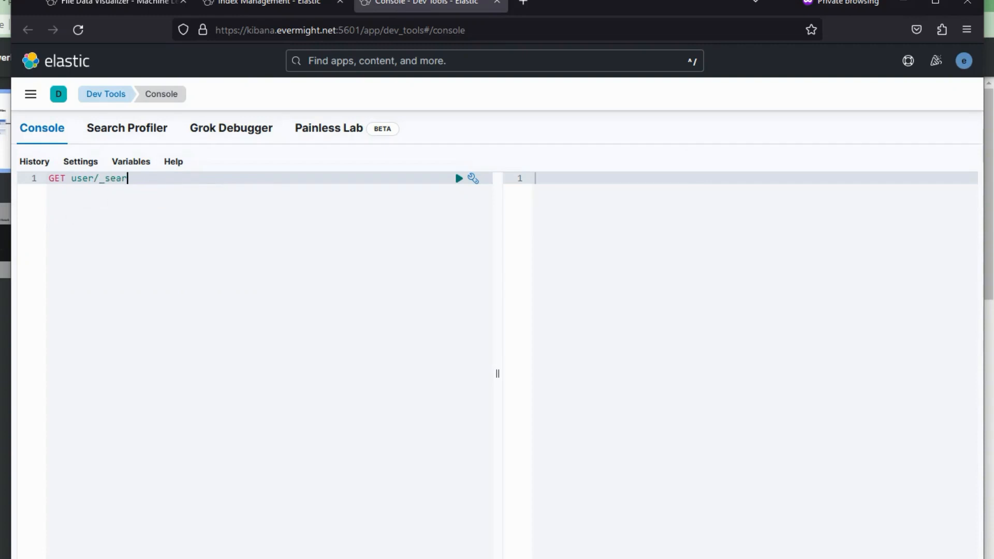
left_click(458, 178)
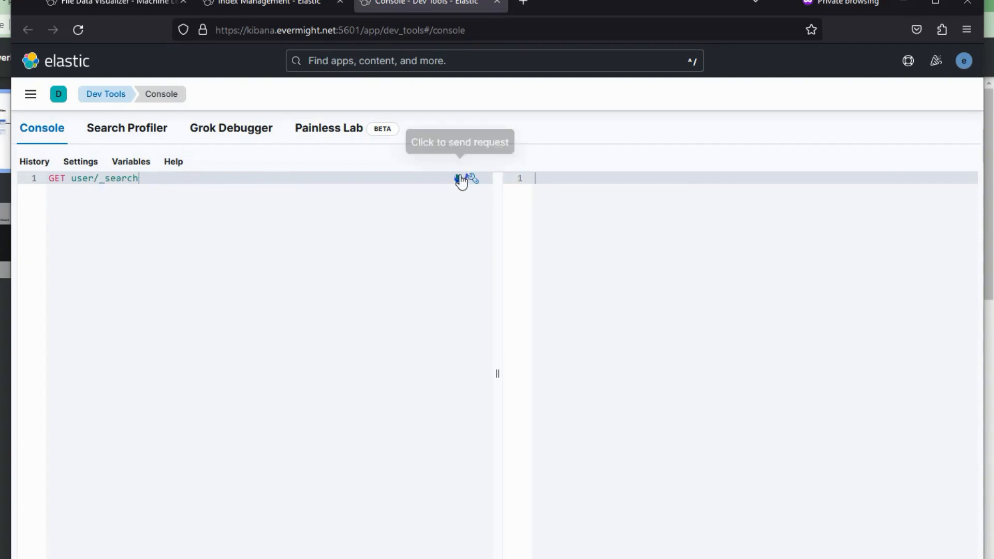
left_click_drag(977, 254, 989, 440)
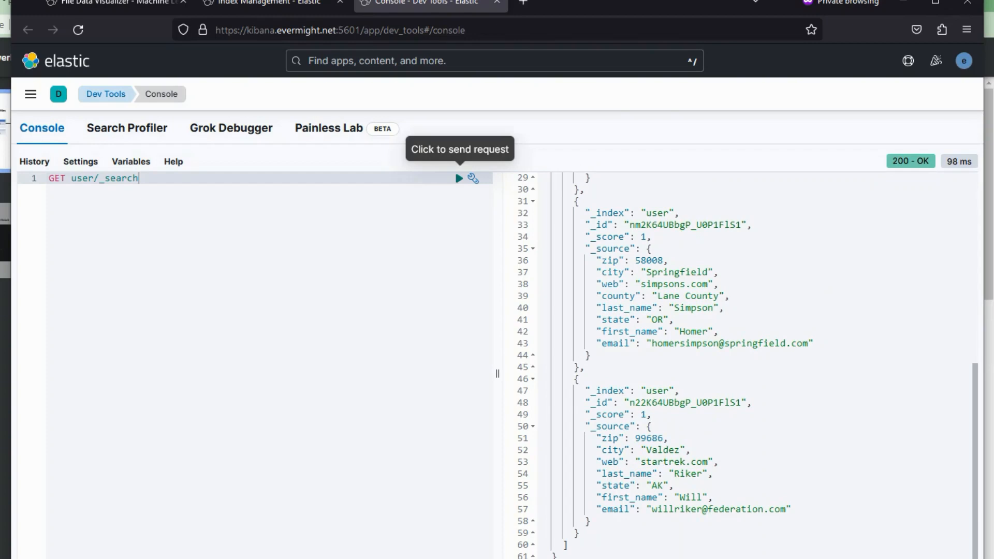
- Return to the Data Visualizer's file upload page and load location.csv from the part-2 data folder
left_click(98, 6)
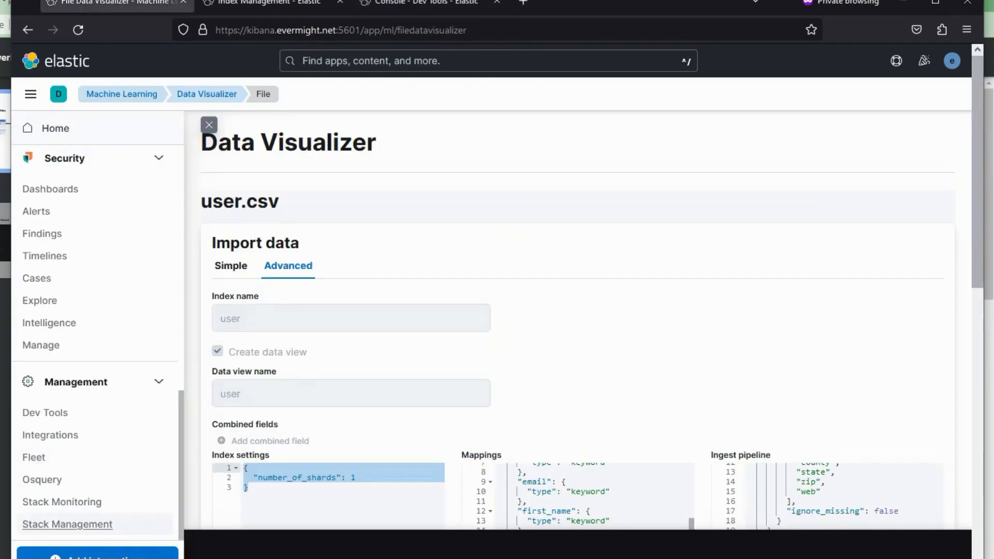
left_click(220, 97)
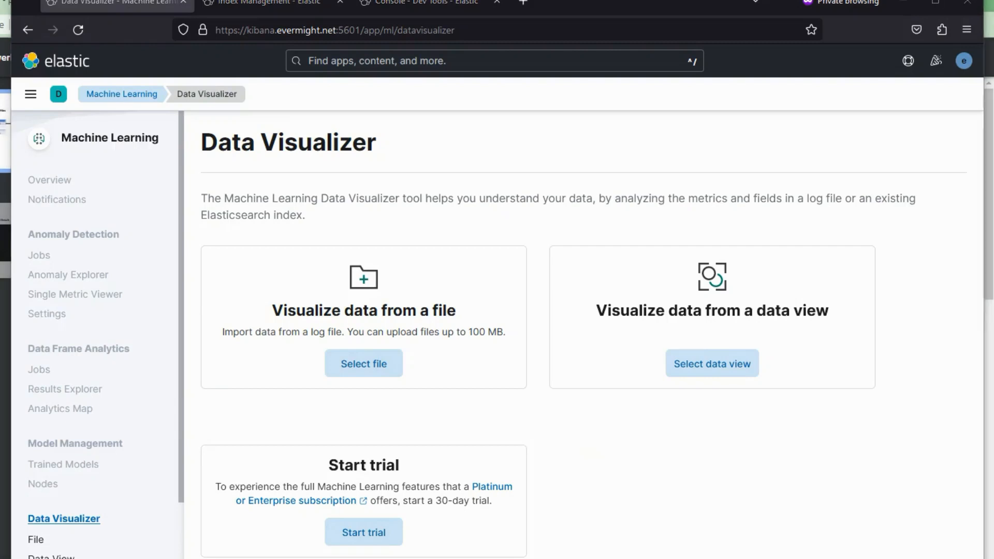
key("alt+Tab")
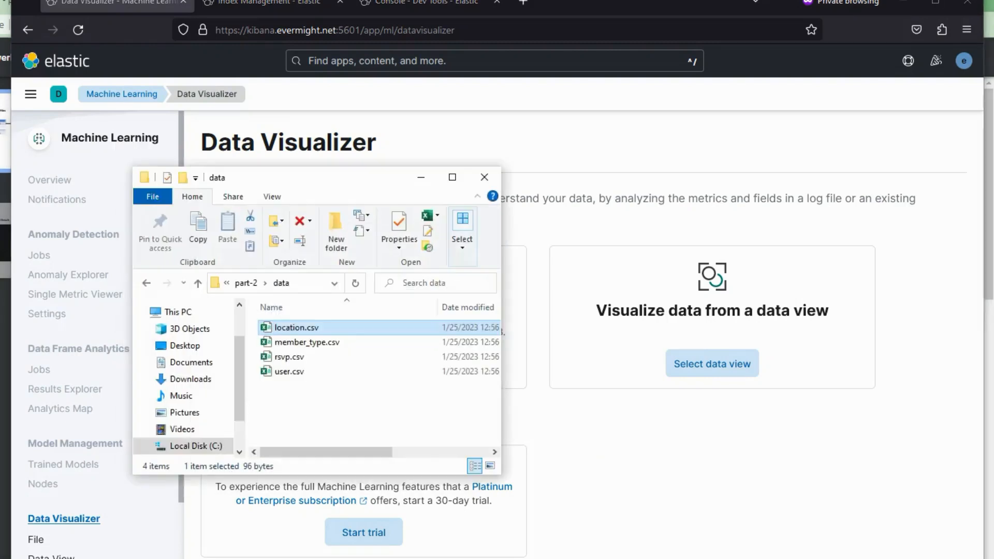
left_click(314, 404)
left_click(307, 330)
left_click(605, 455)
left_click(353, 363)
key("alt+Tab")
left_click_drag(310, 327, 617, 446)
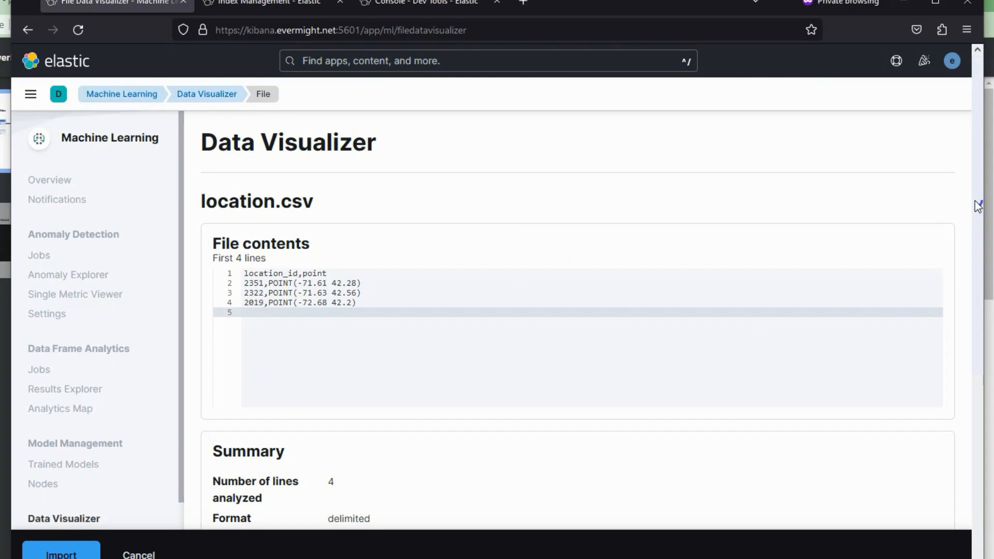
- Examine the contents, summary and field statistics of location.csv, focusing on the POINT values in the point column
left_click_drag(300, 273, 332, 302)
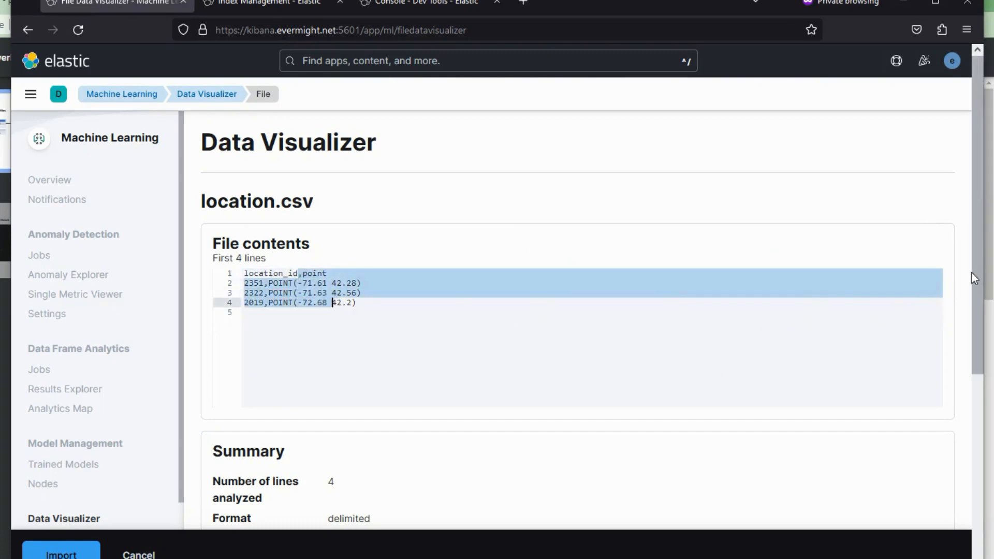
scroll(569, 362, "down", 5)
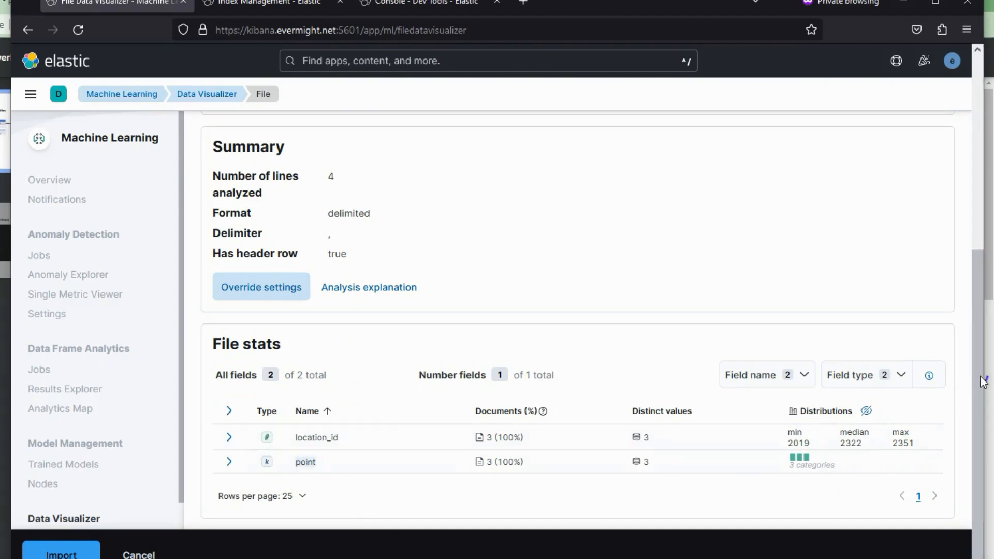
scroll(577, 317, "up", 4)
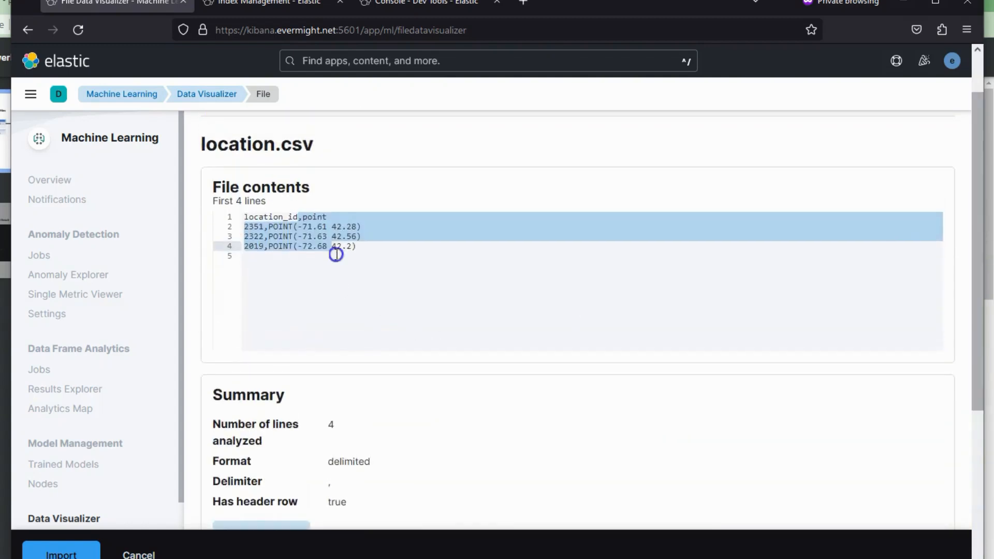
left_click(336, 254)
left_click_drag(361, 229, 268, 228)
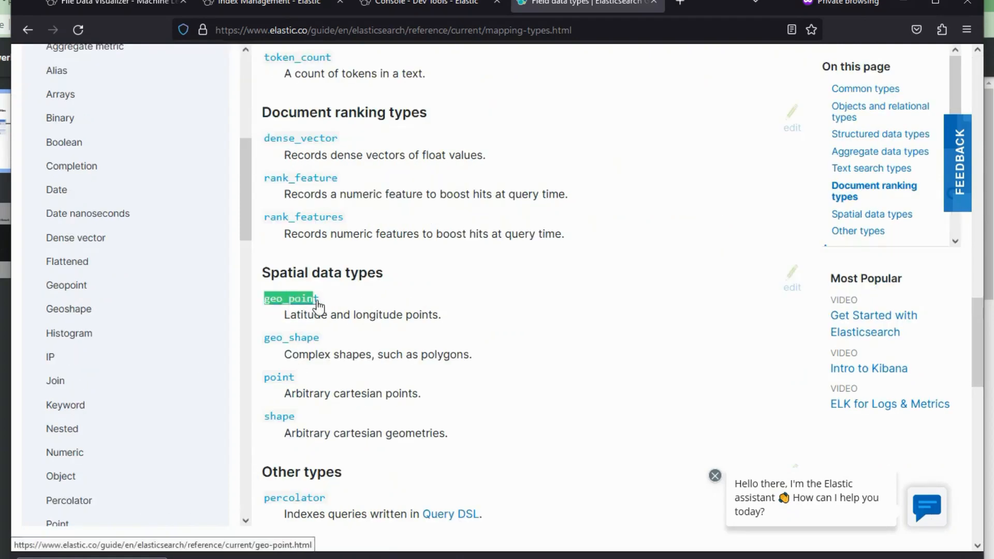
- Open the geo_point entry in the Elasticsearch field data types documentation and examine its example mapping
left_click_drag(329, 302, 264, 305)
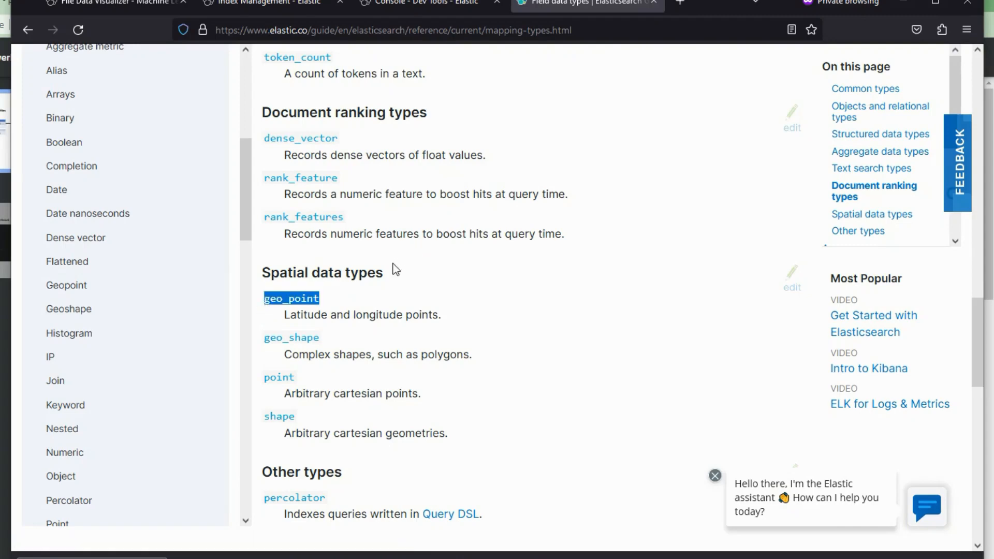
left_click(290, 299)
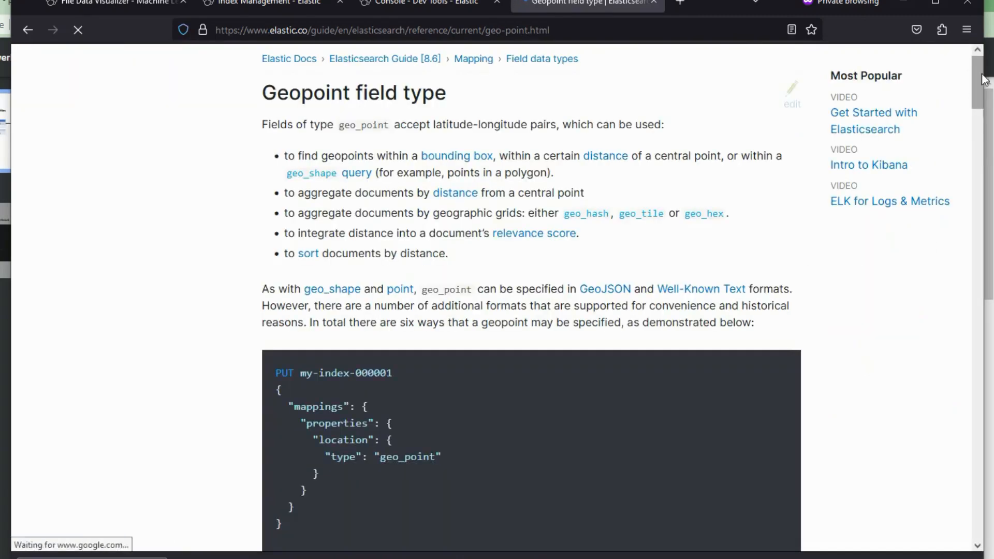
scroll(518, 259, "down", 3)
left_click_drag(318, 282, 332, 345)
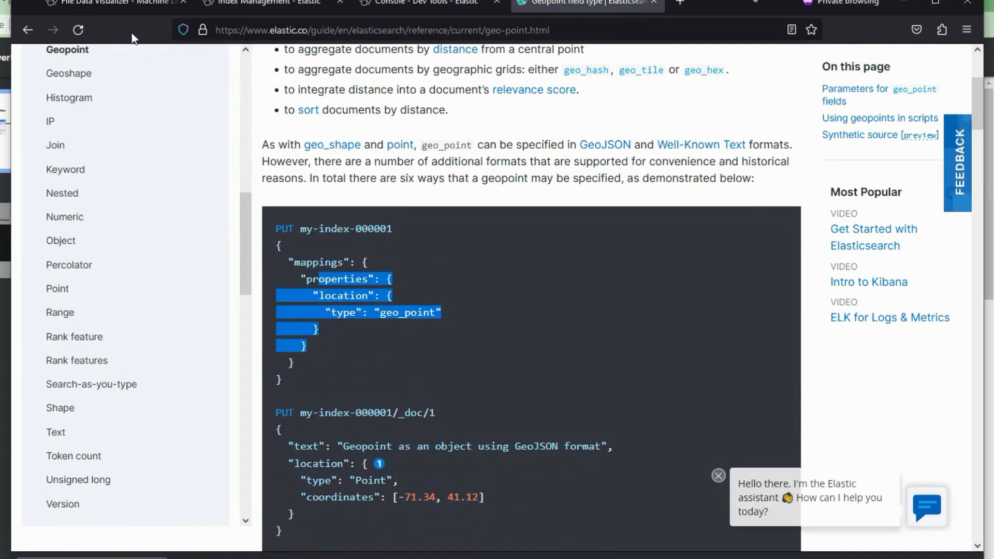
- Return to the location.csv analysis, proceed to its import and name the index location
left_click(118, 7)
left_click(481, 256)
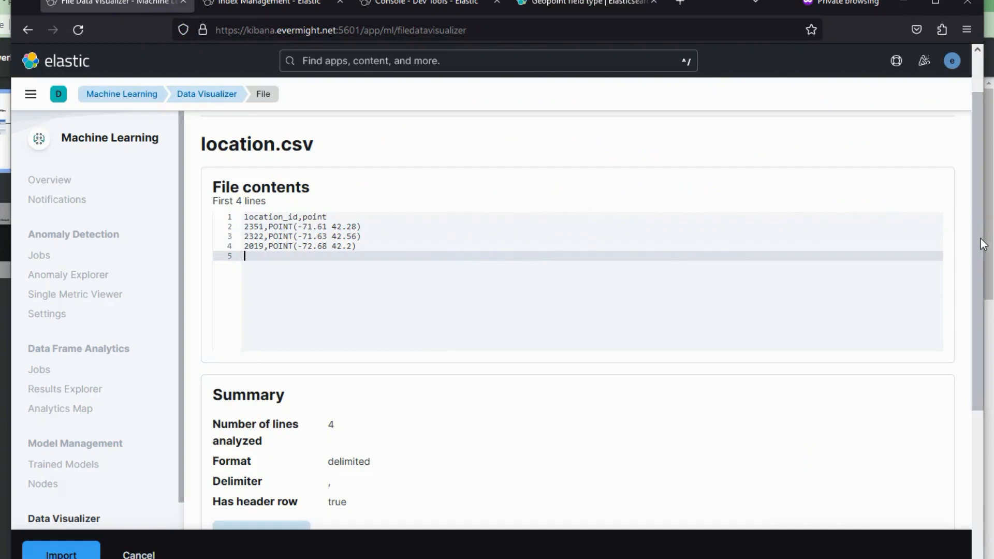
scroll(984, 248, "down", 5)
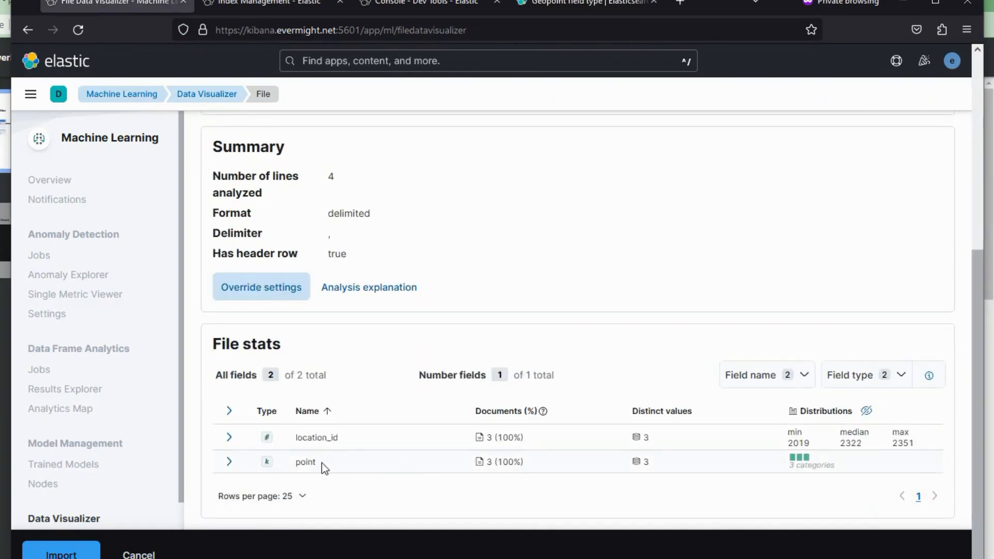
left_click(65, 553)
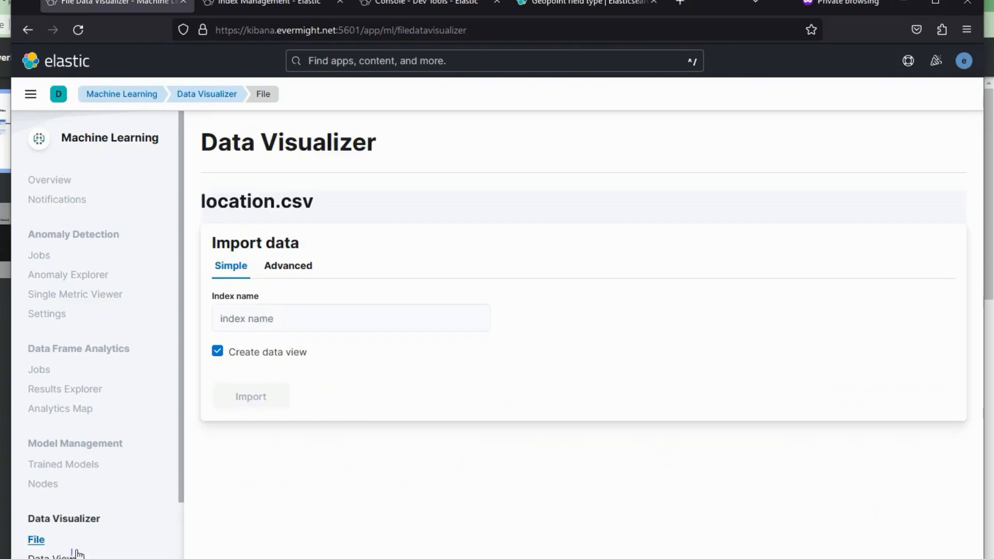
left_click(277, 315)
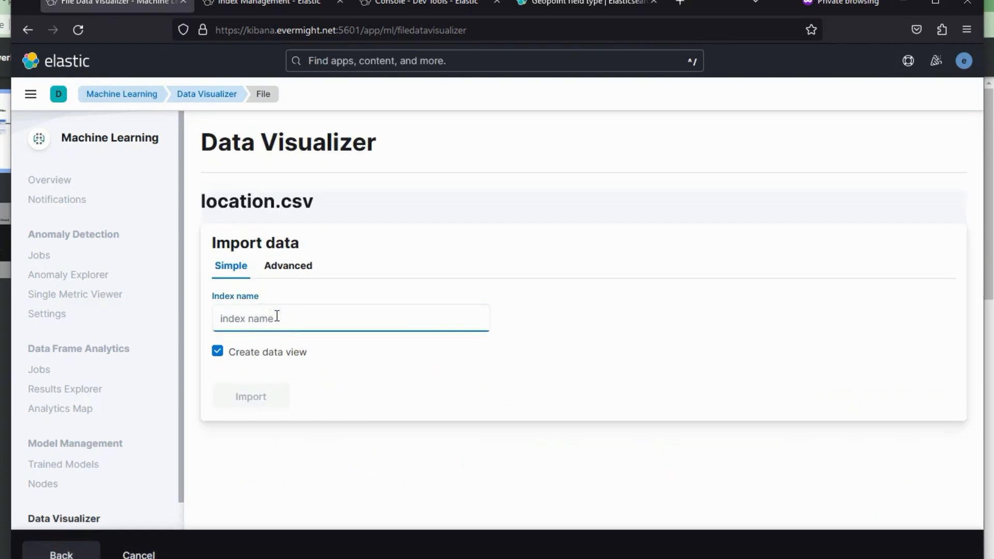
type("location")
- In the advanced import settings, change the point field's mapping type to geo_point
left_click(287, 273)
left_click_drag(983, 269, 987, 445)
double_click(598, 353)
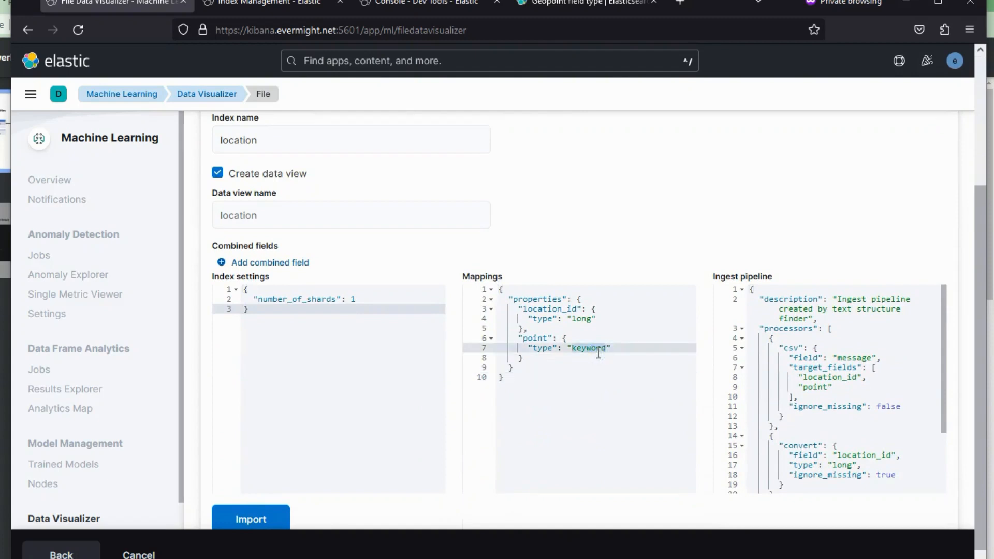
type("geo_point")
scroll(926, 367, "down", 1)
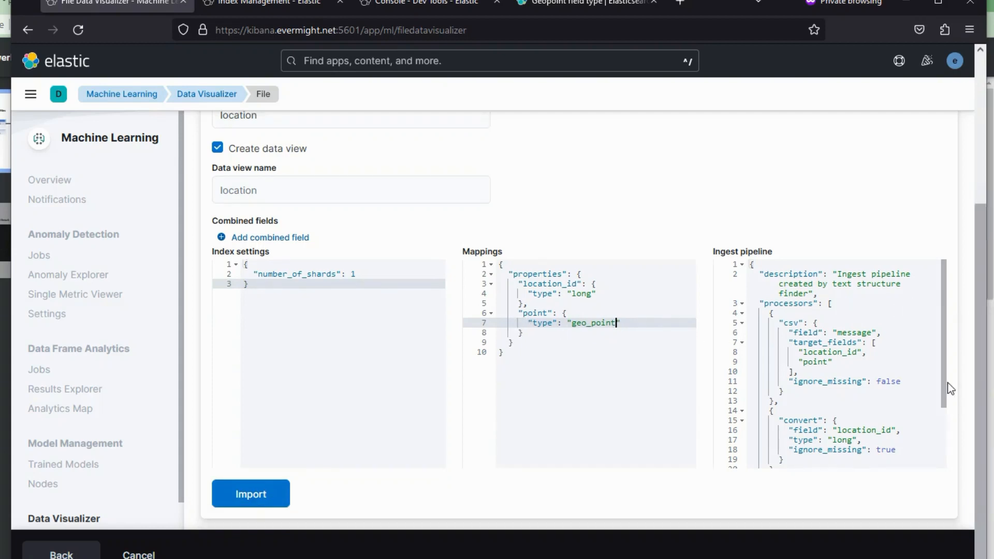
- Examine the ingest pipeline's convert processor for location_id and the remove processor for the message field
left_click_drag(943, 388, 948, 352)
scroll(866, 319, "down", 3)
left_click(825, 429)
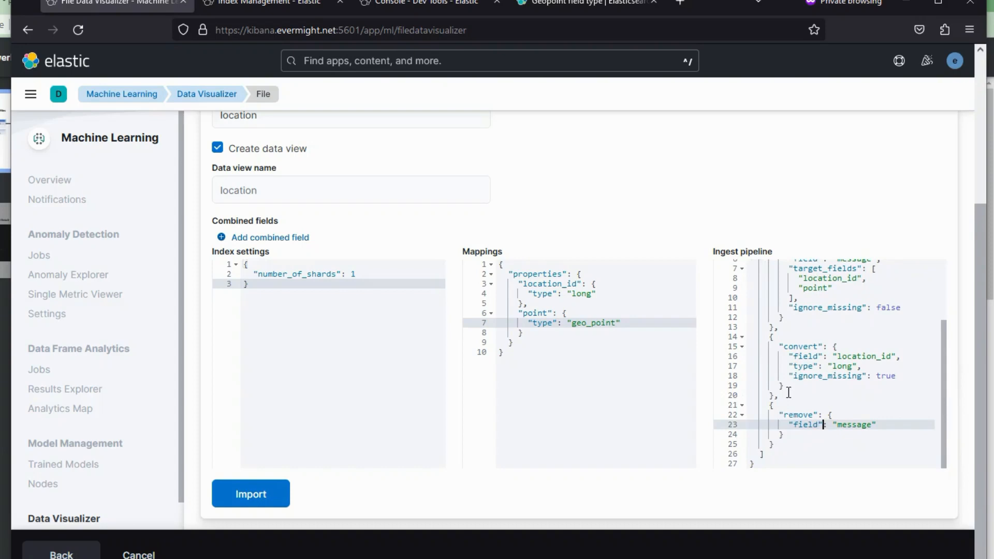
- Run the import of location.csv, review its progress and results, and return to the file upload page
left_click(251, 500)
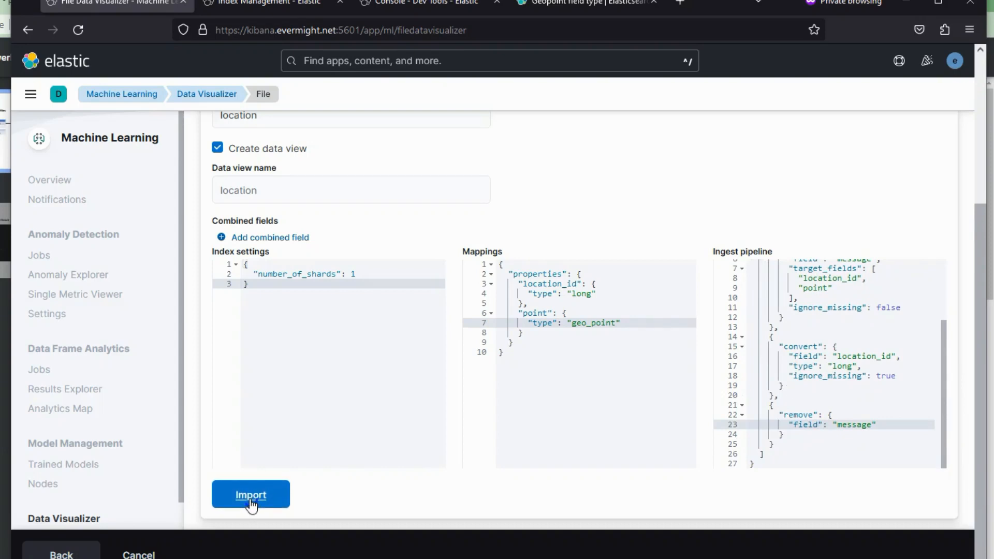
left_click_drag(985, 357, 982, 558)
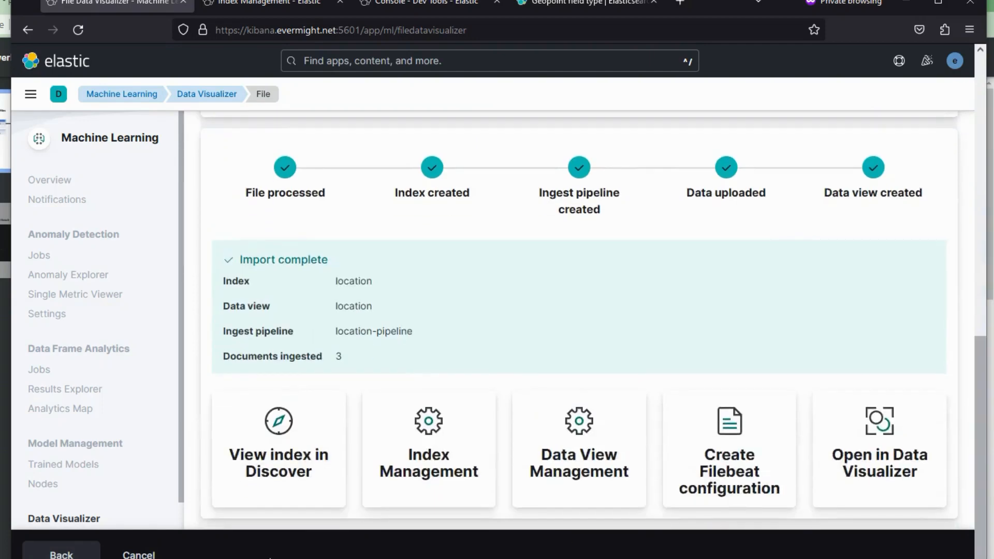
left_click(139, 556)
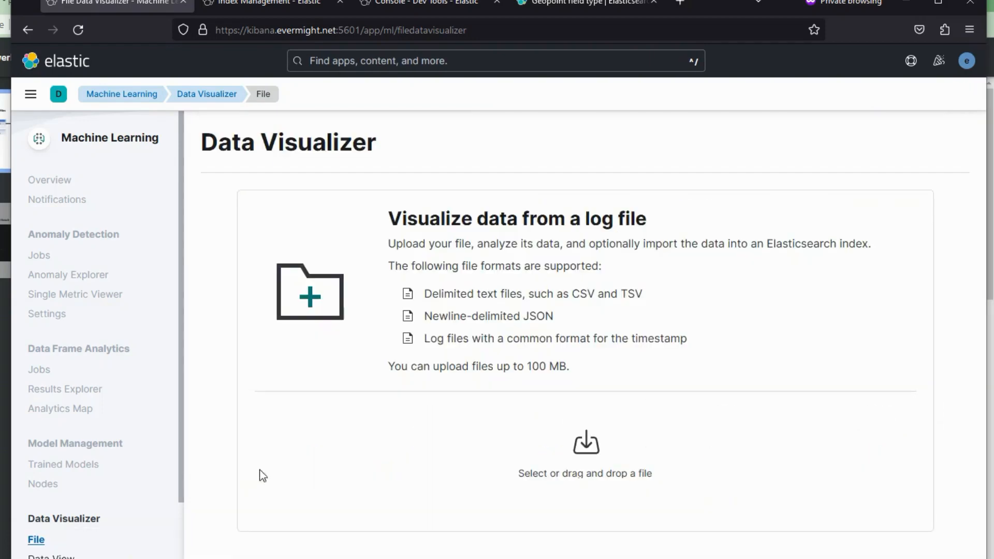
- Reload the index list in Index Management and check the location index
left_click(251, 2)
left_click(926, 272)
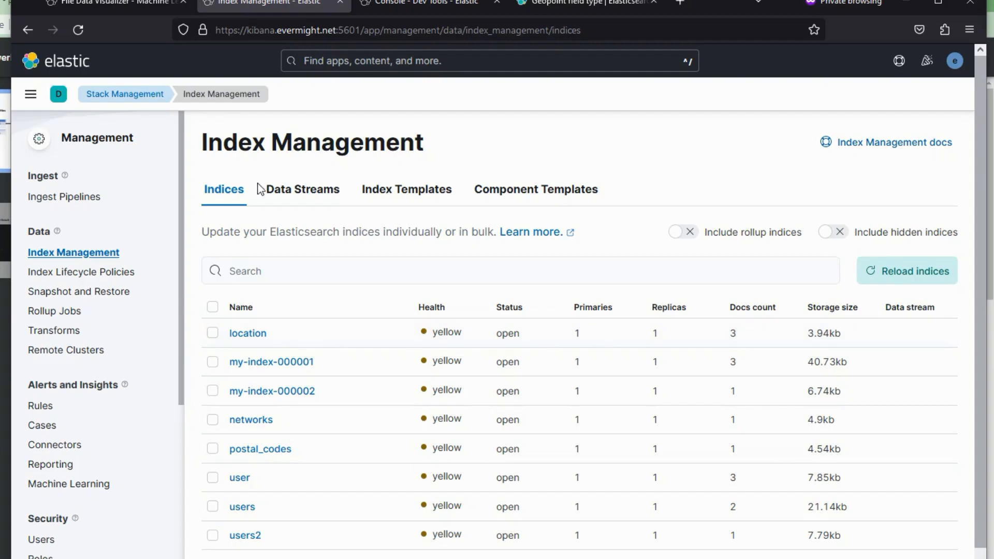
- Run GET location/_search in the Dev Tools Console and review the returned location documents
left_click(438, 4)
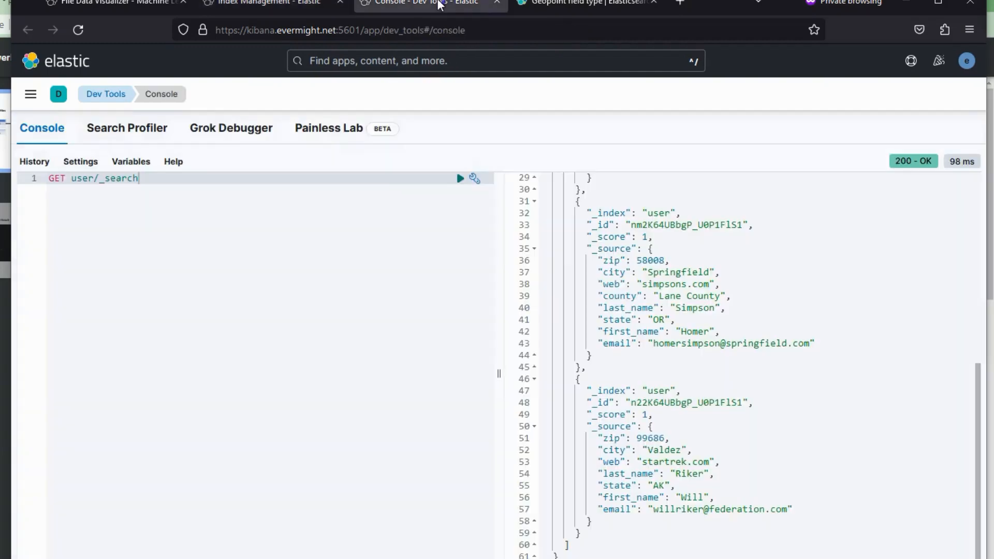
double_click(82, 178)
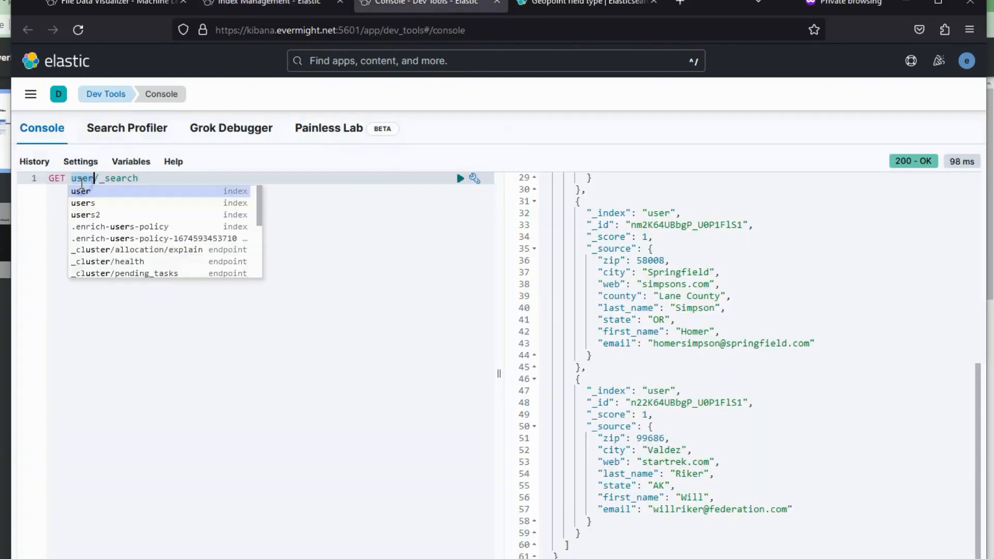
type("location")
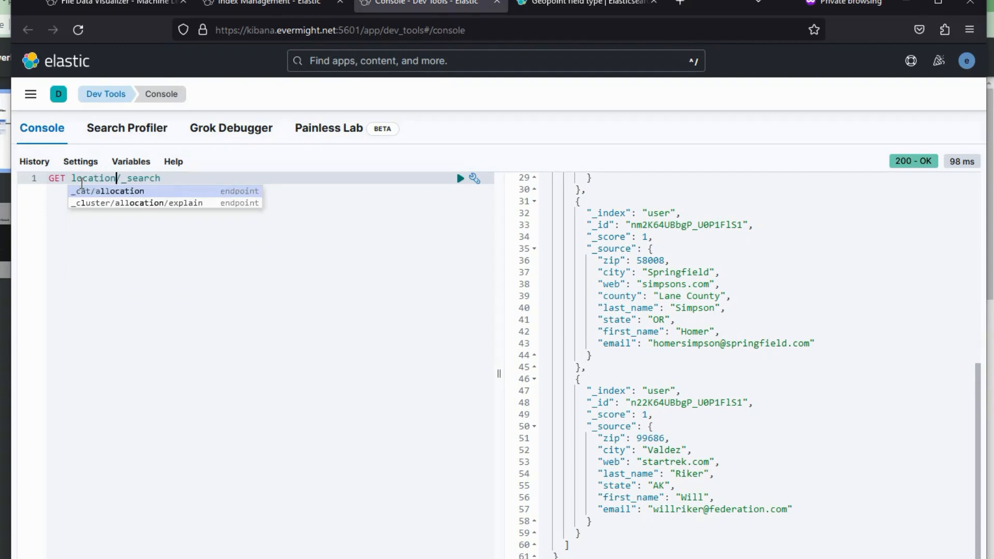
left_click(460, 178)
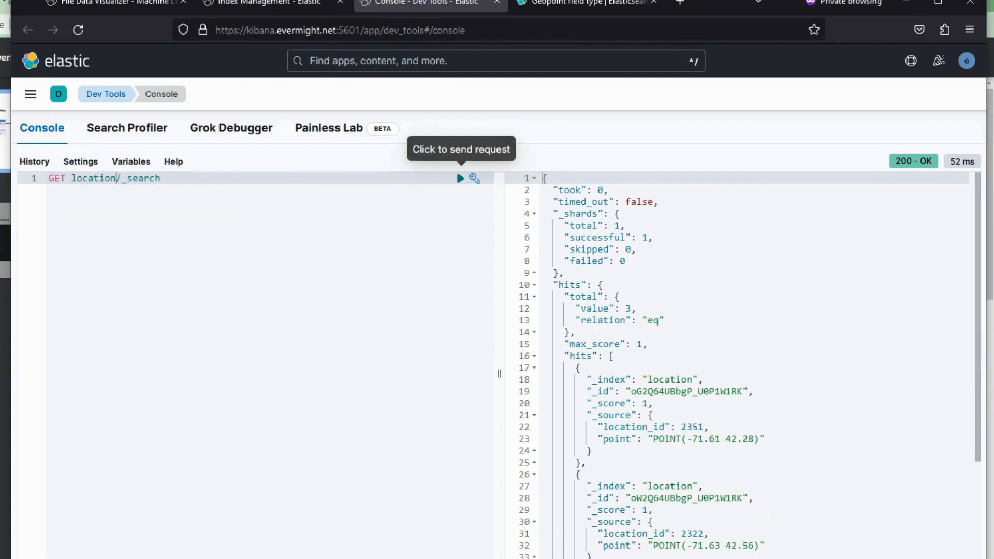
scroll(982, 264, "down", 3)
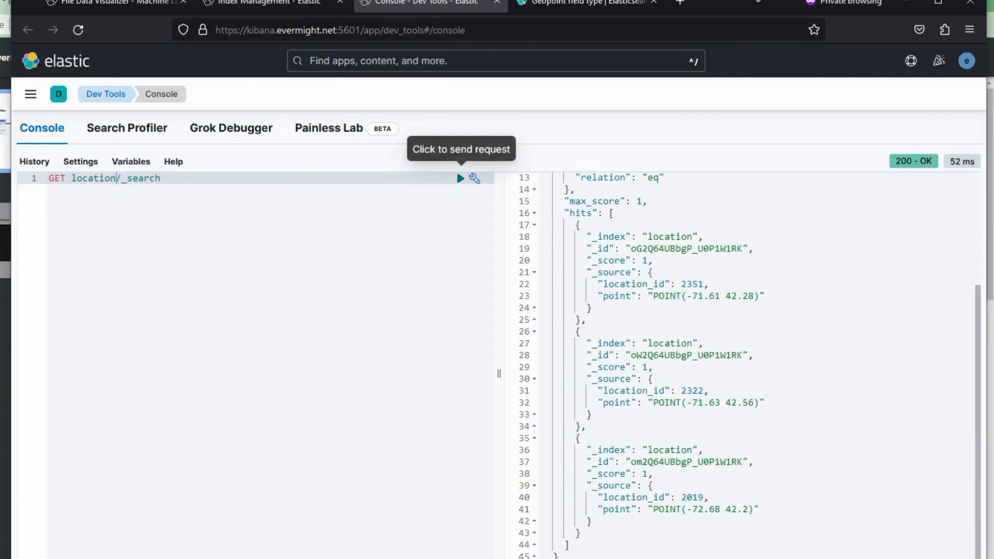
- Examine the point value in the last location document and check the location index's mappings in Index Management
left_click_drag(683, 510, 754, 510)
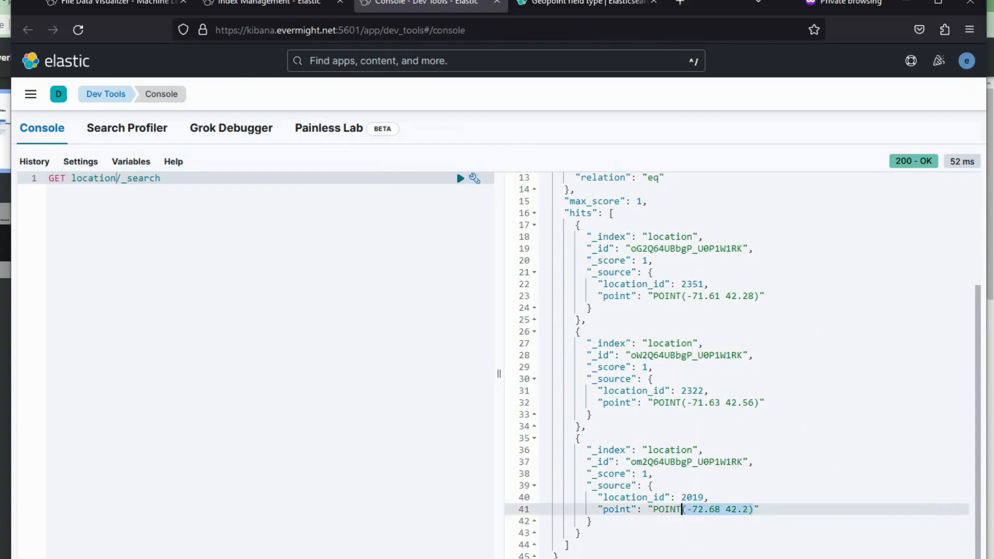
left_click(269, 5)
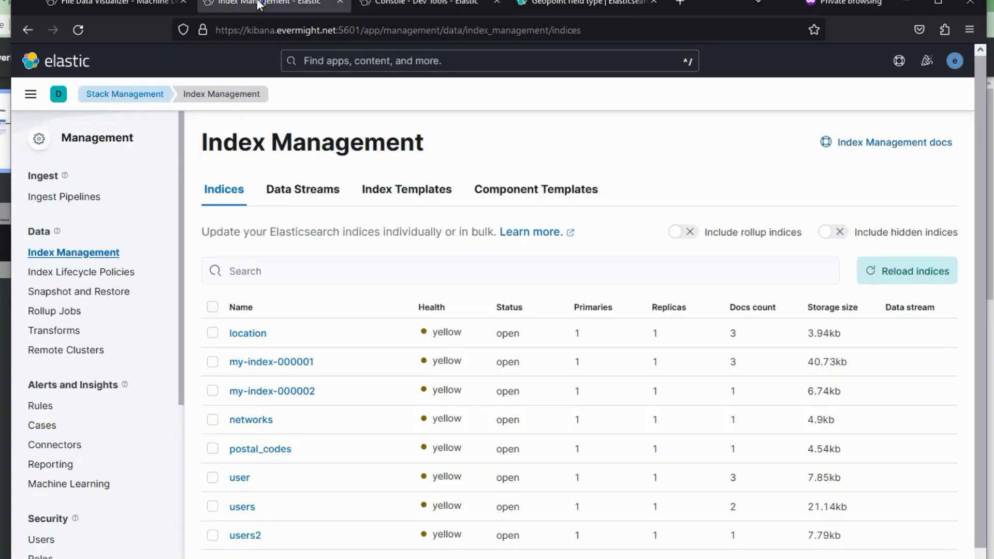
left_click(244, 335)
left_click(661, 165)
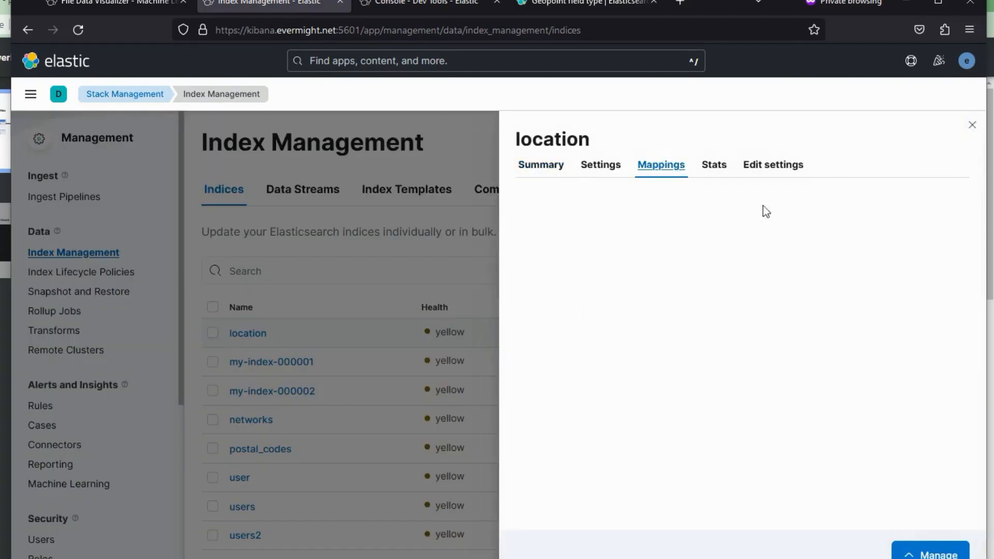
left_click_drag(598, 336, 658, 357)
left_click(658, 357)
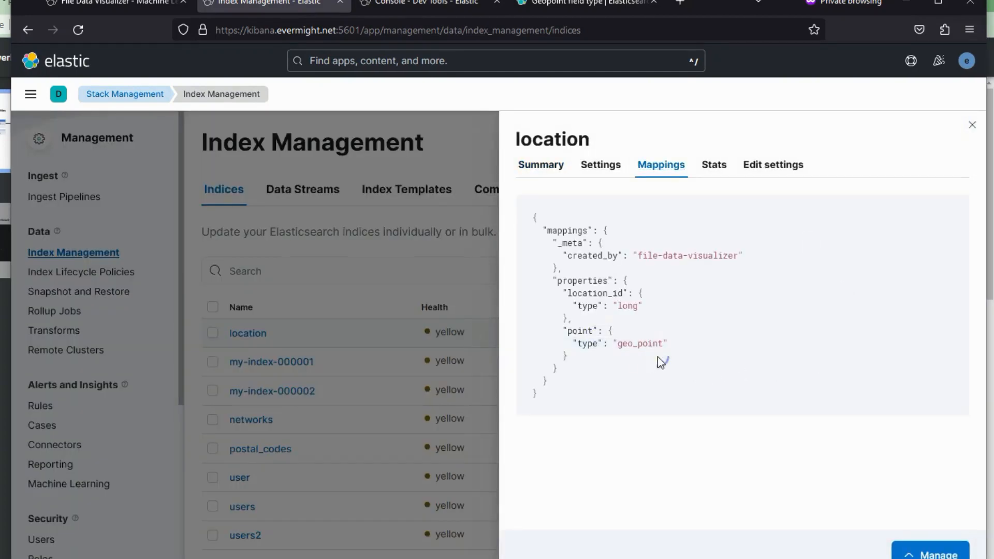
left_click(462, 360)
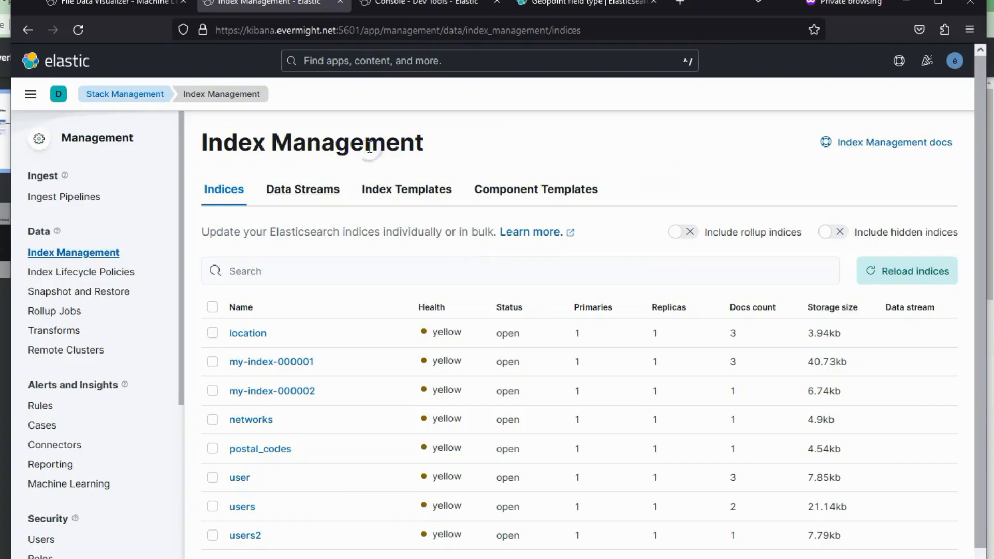
- Return to the Data Visualizer's file upload page and upload member_type.csv from the part-2 data folder
left_click(142, 10)
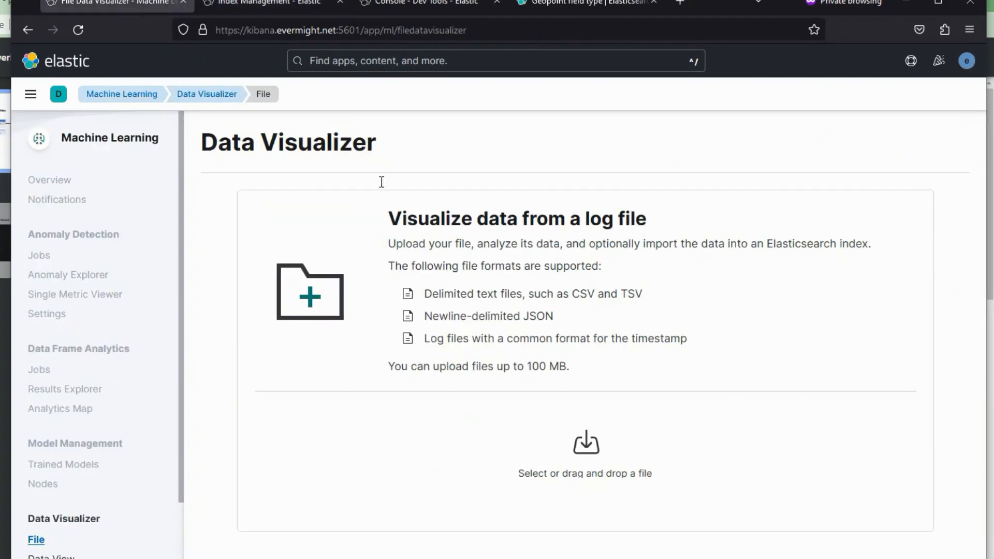
left_click(208, 96)
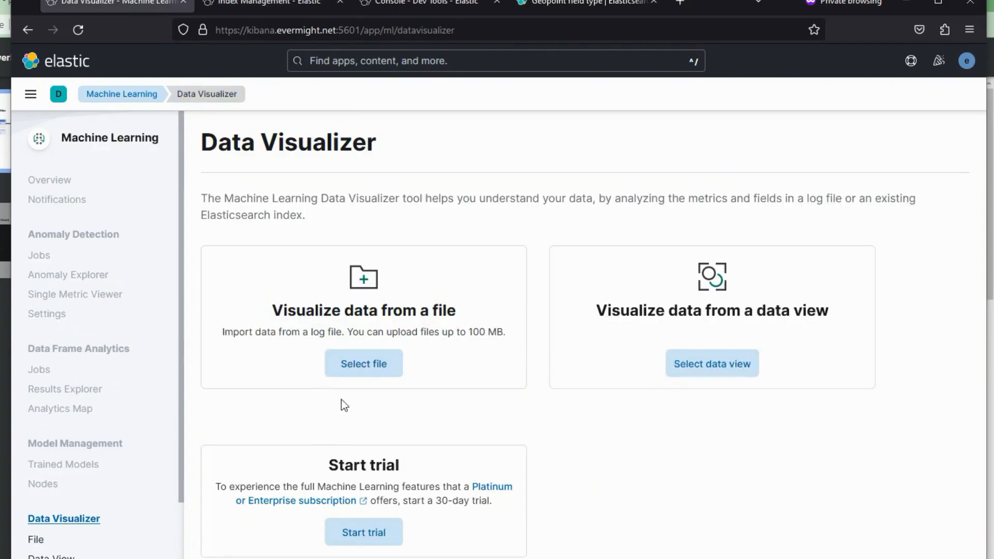
left_click(361, 374)
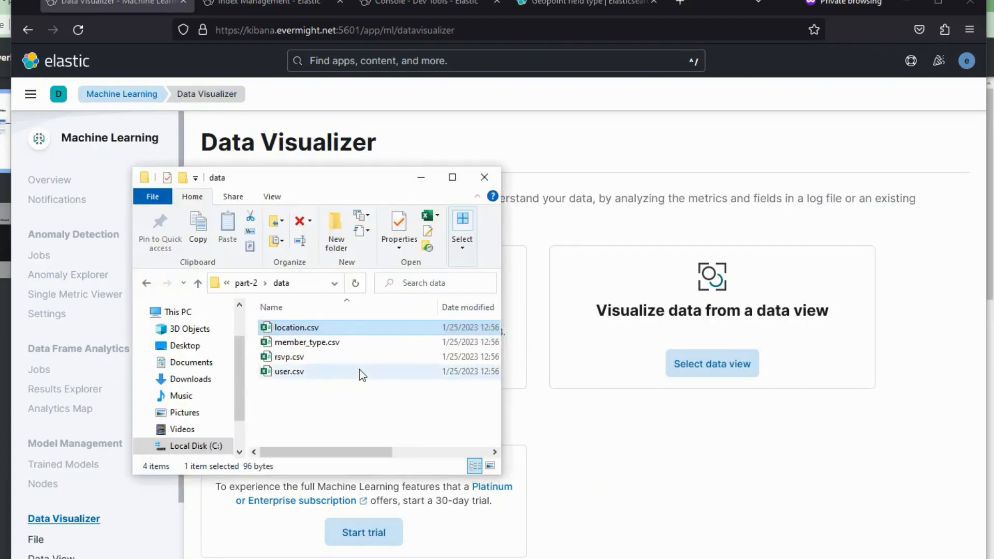
left_click(360, 365)
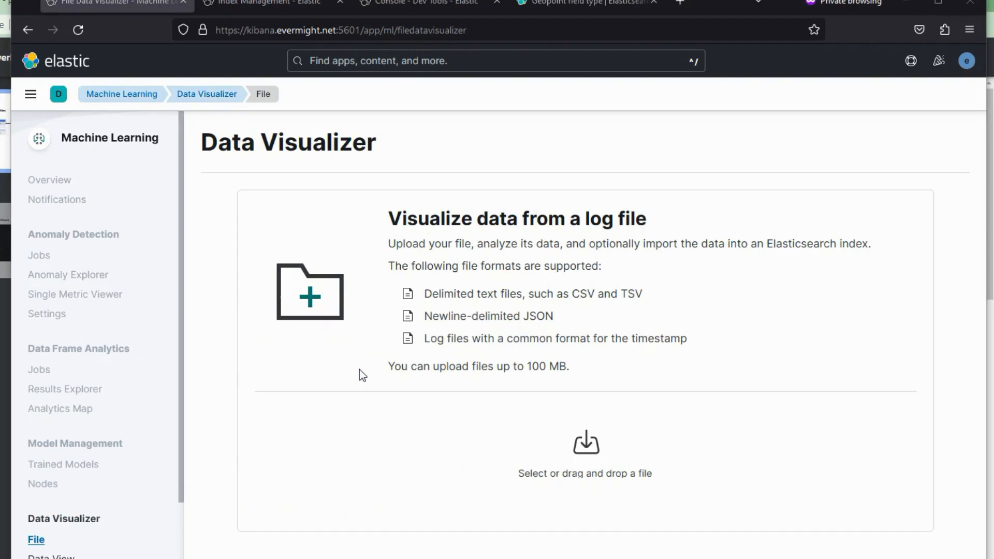
left_click(310, 343)
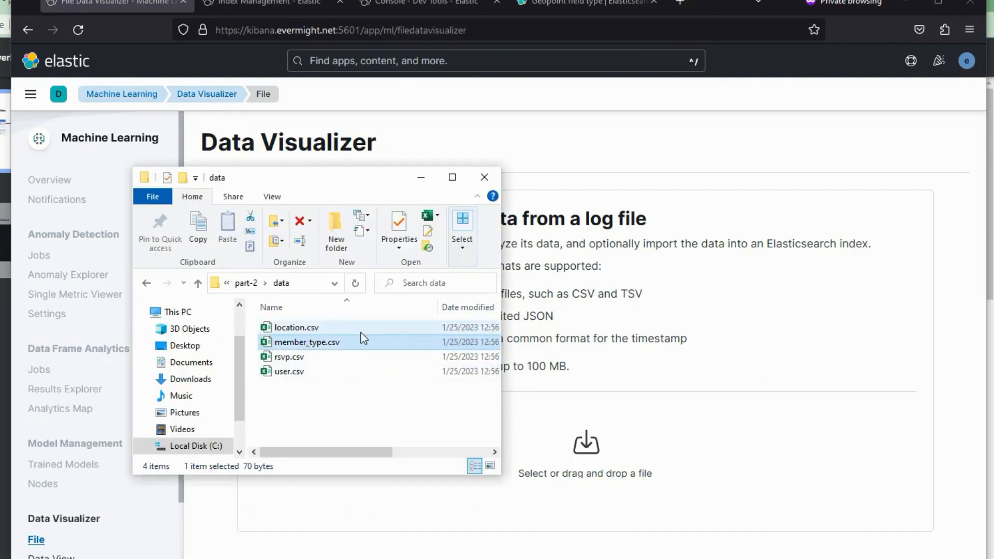
left_click_drag(490, 359, 596, 510)
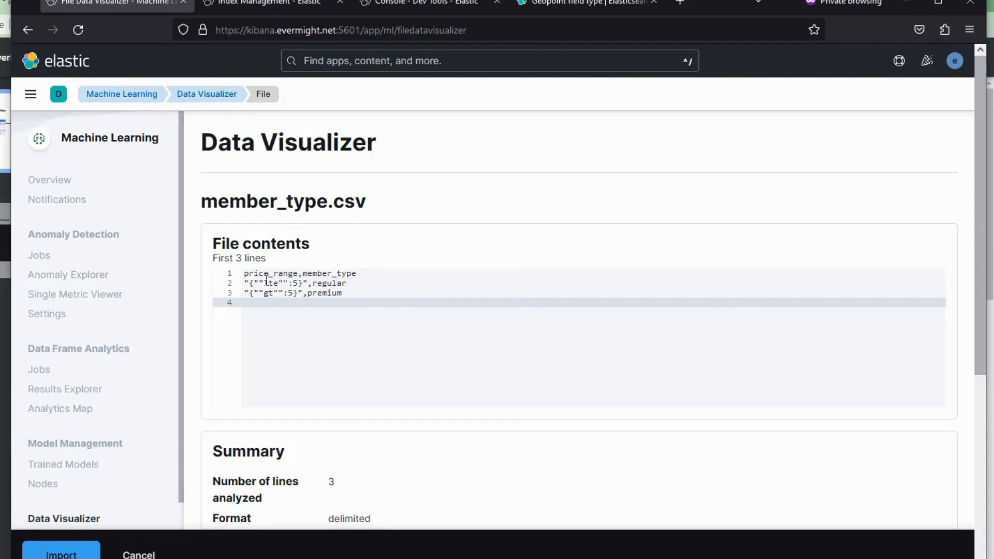
- Examine the price_range and member_type values in member_type.csv and review its summary and file stats
left_click_drag(304, 284, 235, 284)
double_click(324, 286)
left_click_drag(308, 283, 244, 283)
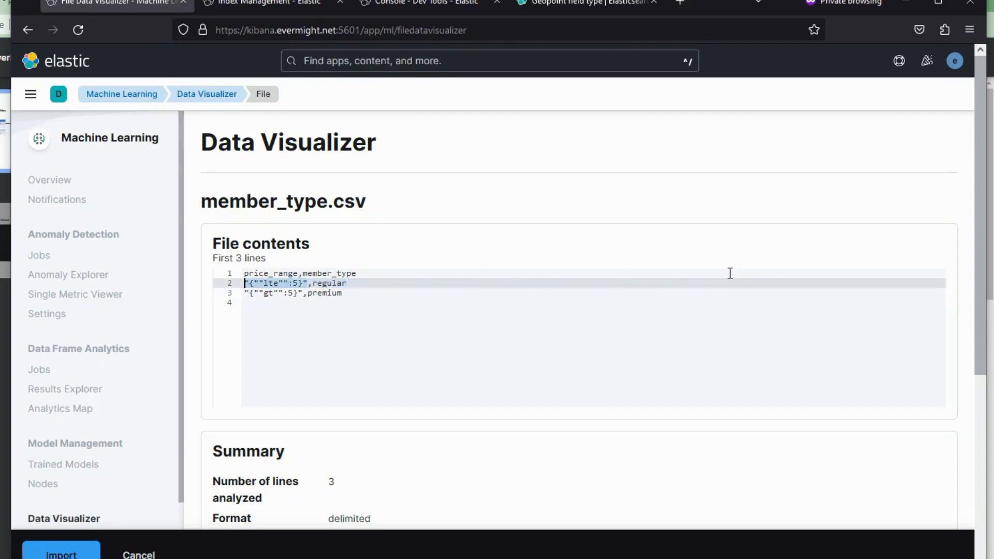
scroll(982, 157, "down", 5)
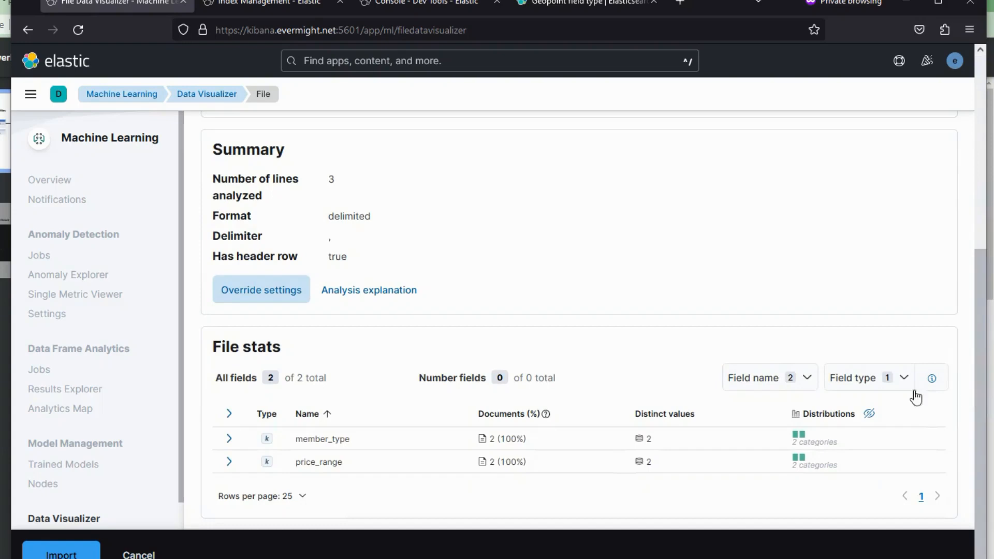
left_click_drag(365, 441, 296, 439)
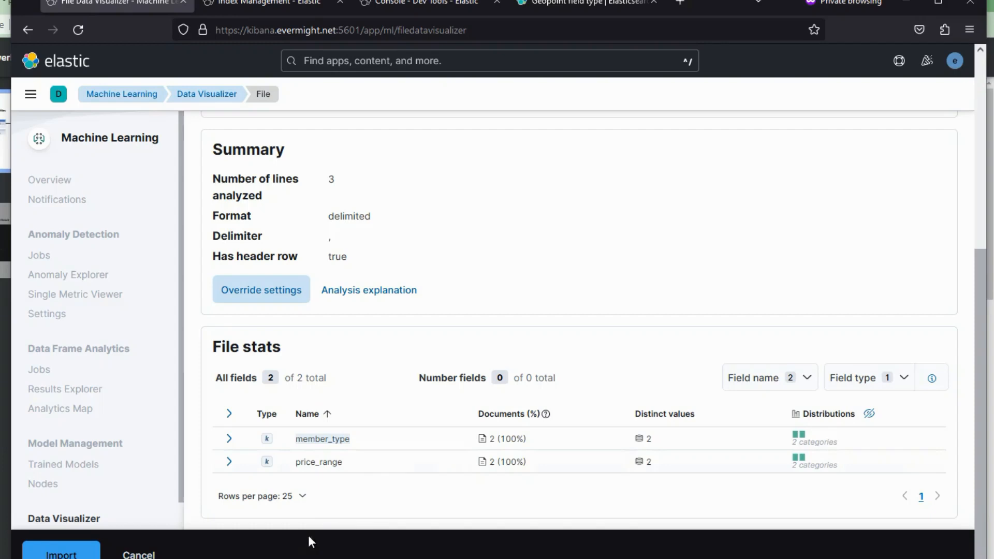
- Begin the member_type.csv import with the index name member_type and open the advanced import settings
left_click(62, 553)
left_click(275, 326)
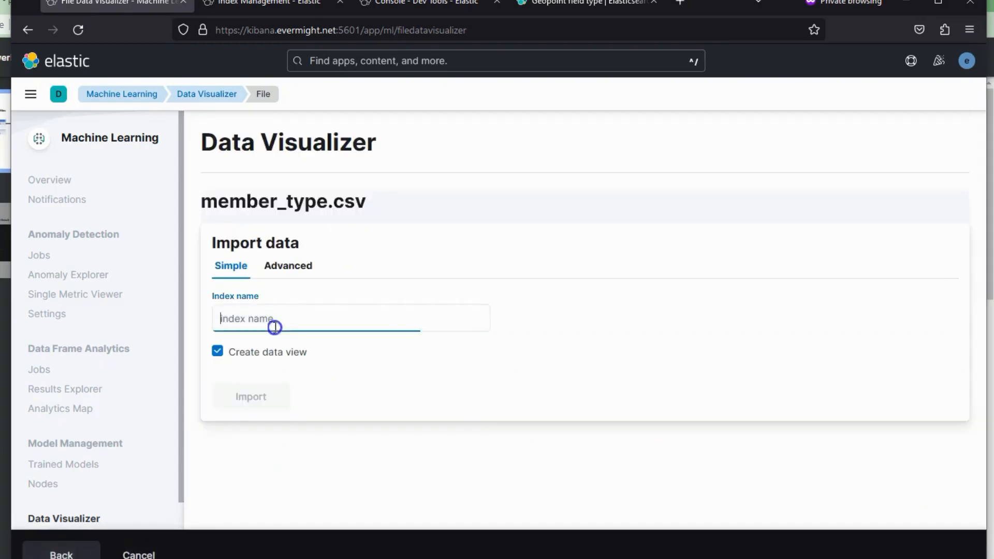
type("meme")
type("ber_type")
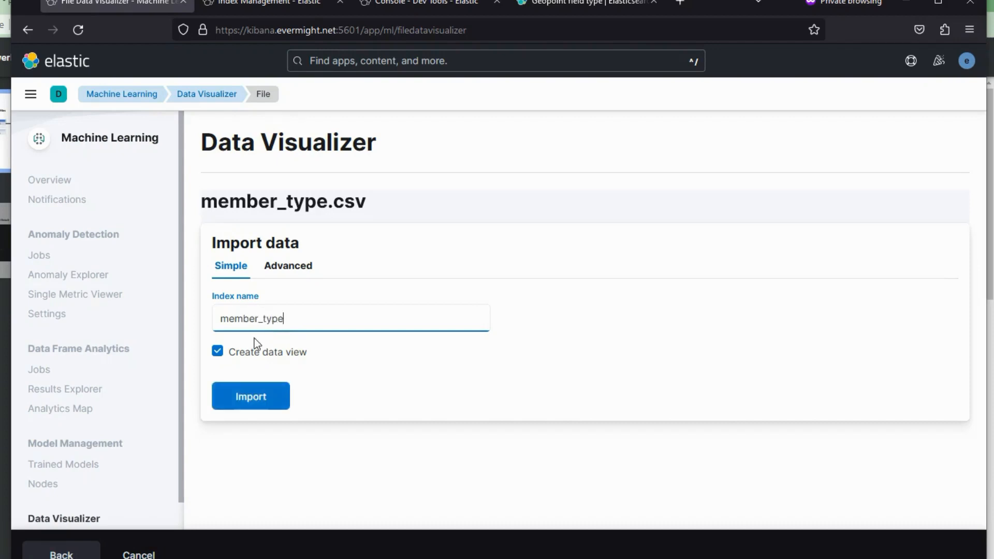
left_click(288, 266)
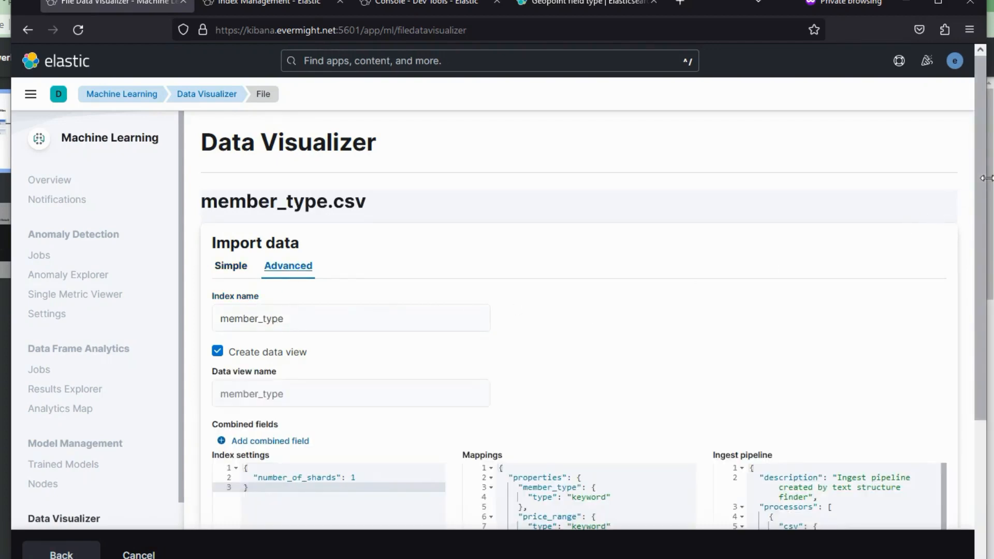
scroll(980, 192, "down", 4)
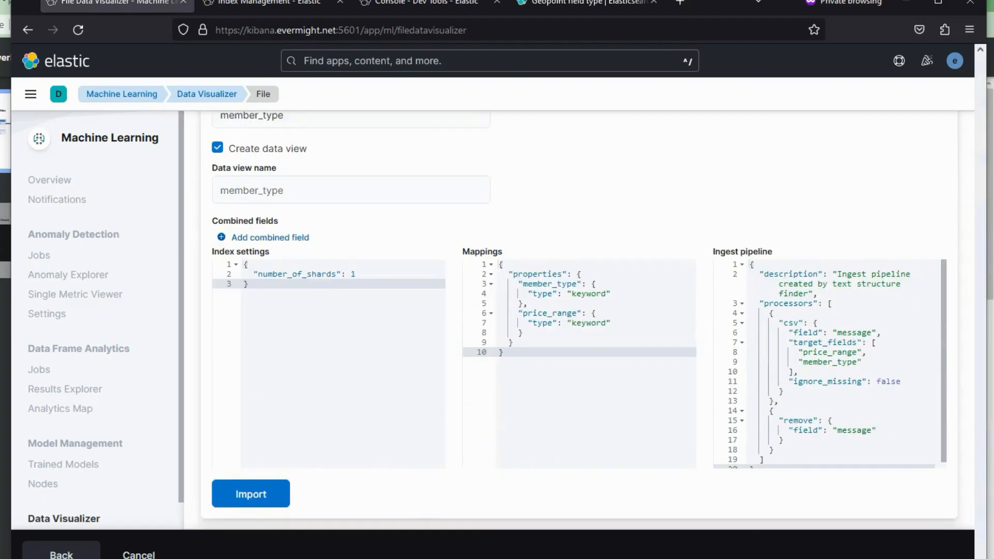
- Copy integer_range from Elastic's Range field types documentation and set it as the price_range type in the import mappings
double_click(598, 324)
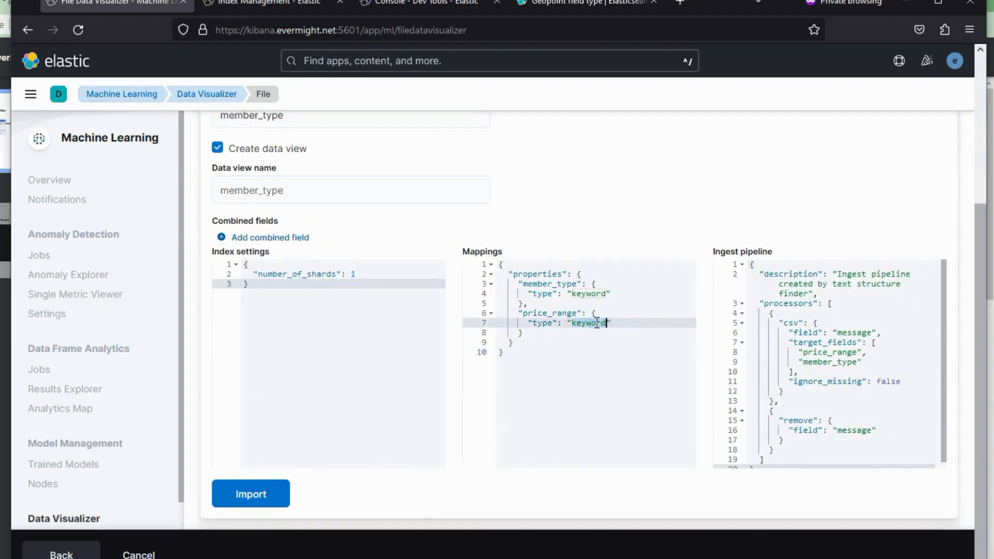
left_click(579, 6)
key("alt+Left")
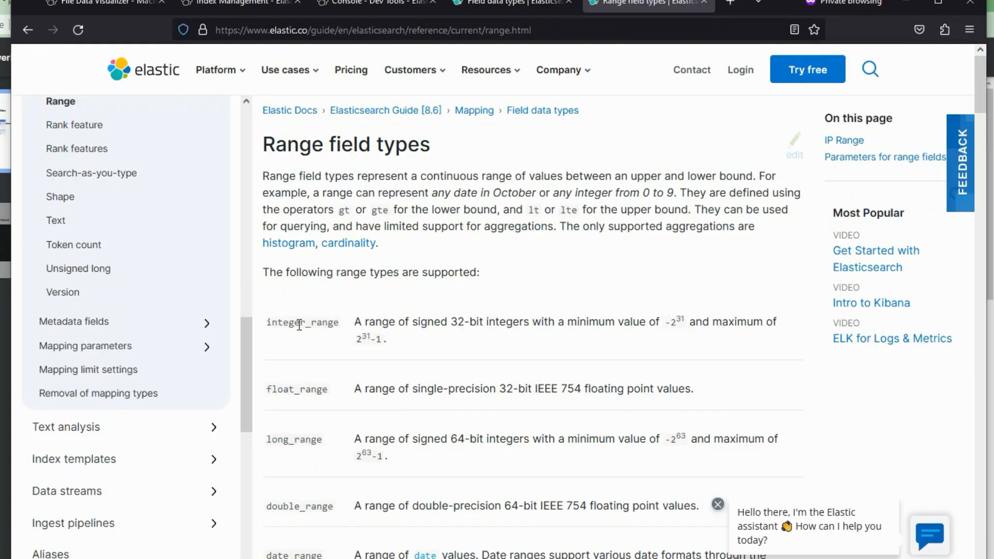
double_click(298, 323)
key("ctrl+c")
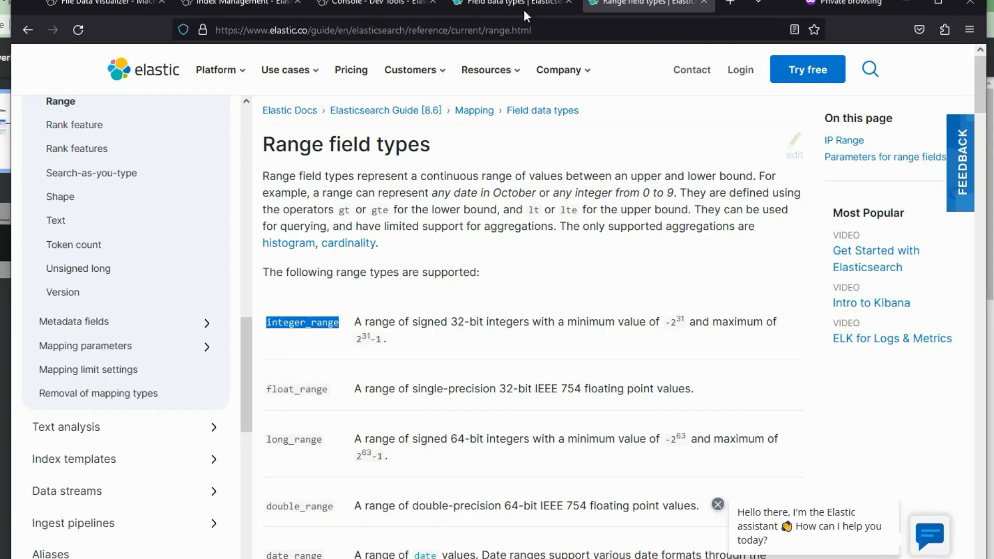
left_click(103, 4)
double_click(587, 323)
key("ctrl+v")
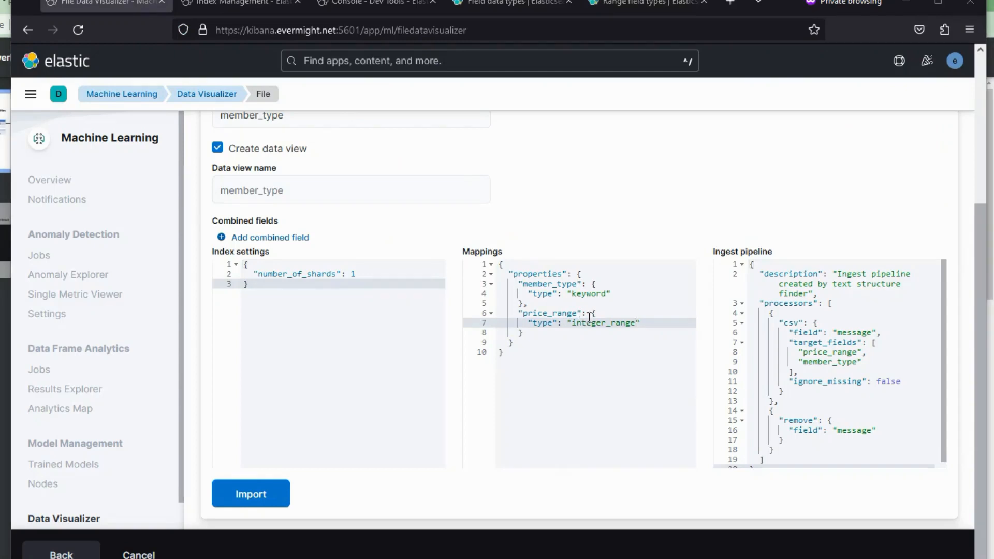
- Switch to the elasticsearch-ingest GitHub repository and examine the field types in part-2/mapping/member_type.json
key("alt+Tab")
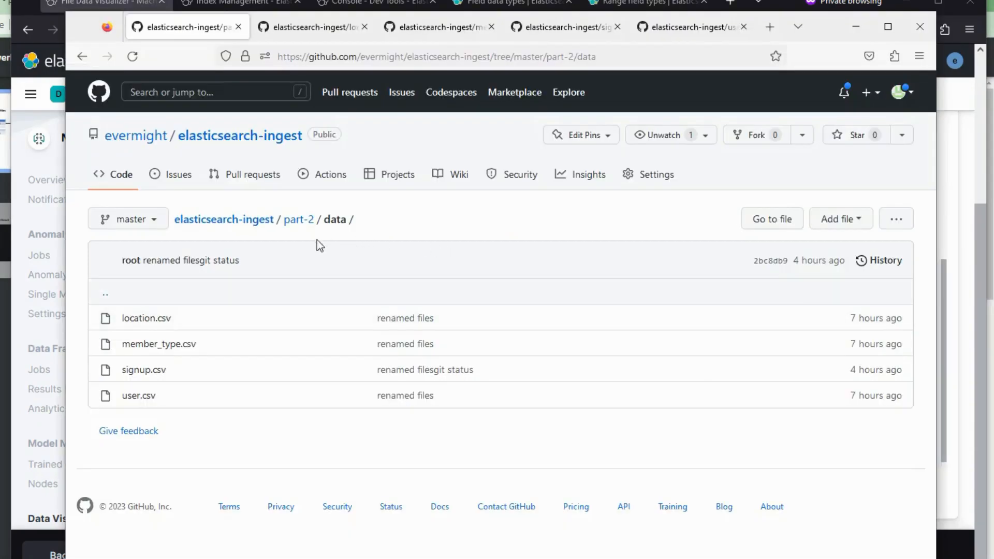
left_click(296, 220)
left_click(147, 349)
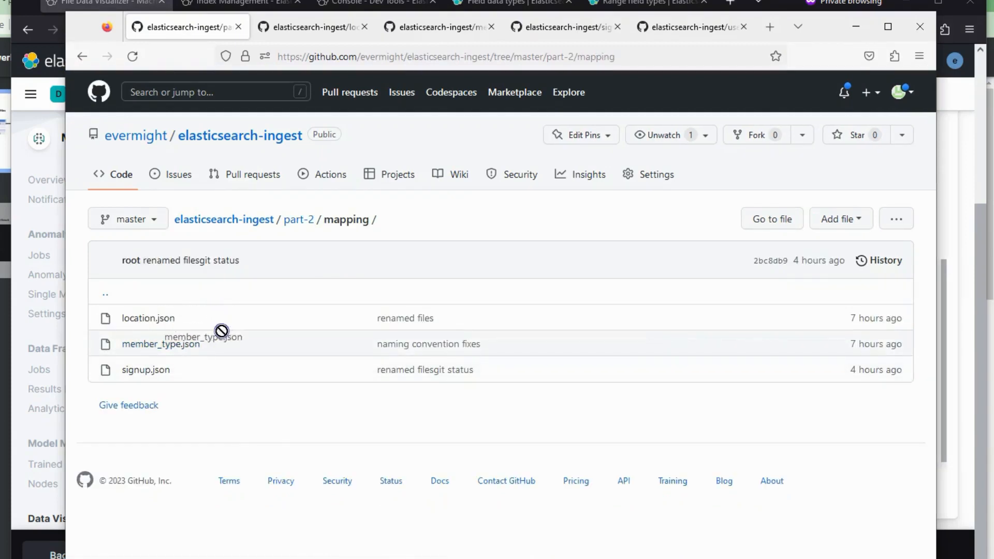
left_click(197, 347)
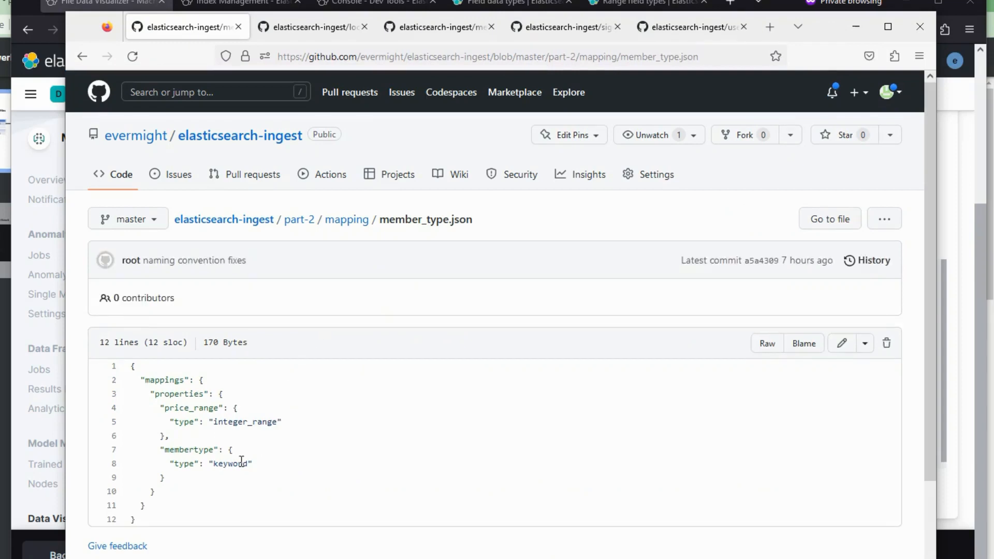
double_click(246, 462)
left_click(301, 433)
double_click(251, 422)
key("alt+Tab")
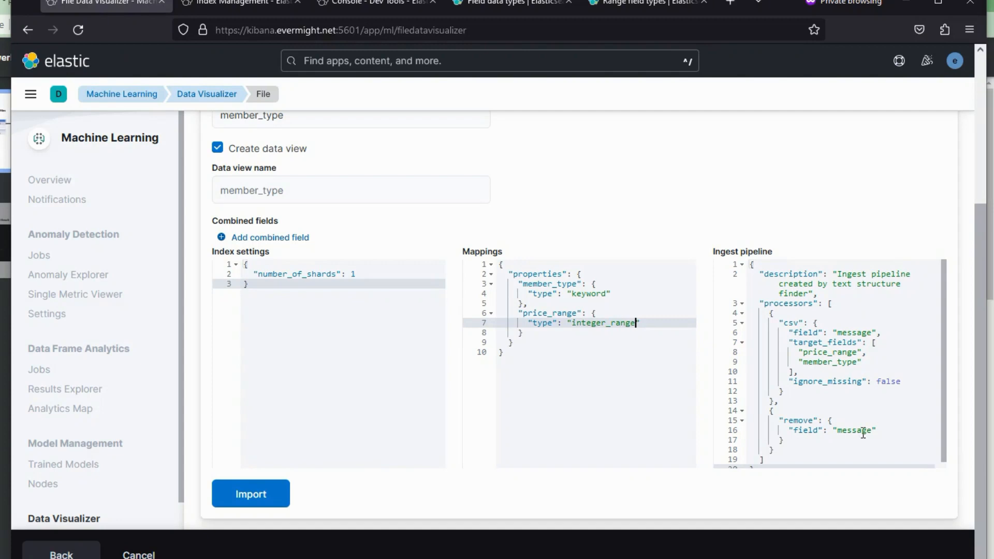
- Open part-2/pipeline/member_type.json on GitHub and compare its csv, json and remove processors with the import's ingest pipeline
scroll(947, 376, "down", 1)
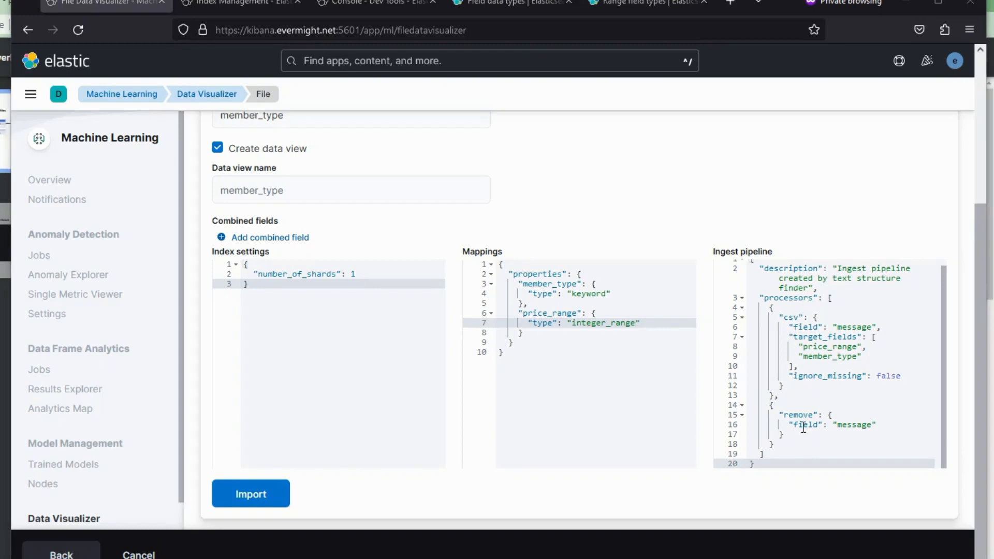
key("alt+Tab")
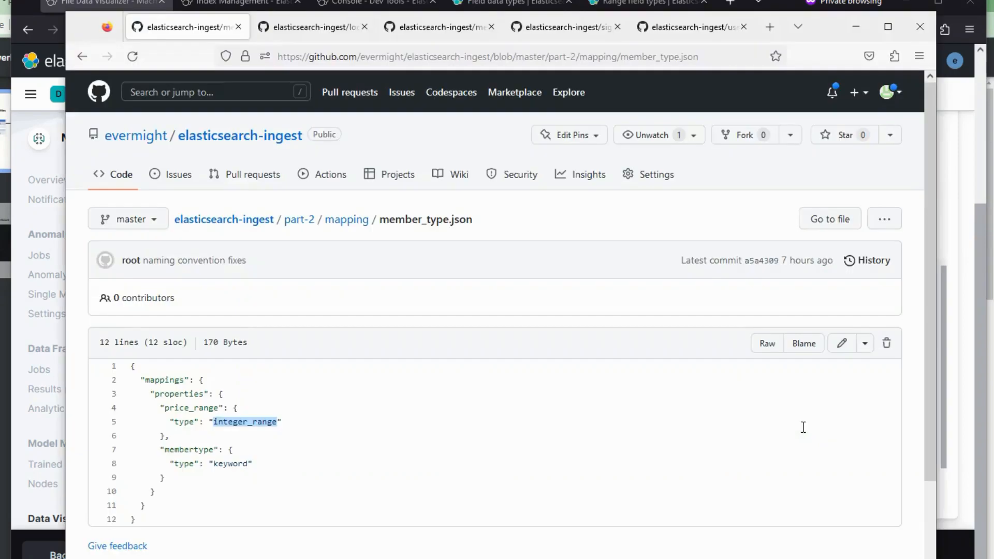
left_click(296, 220)
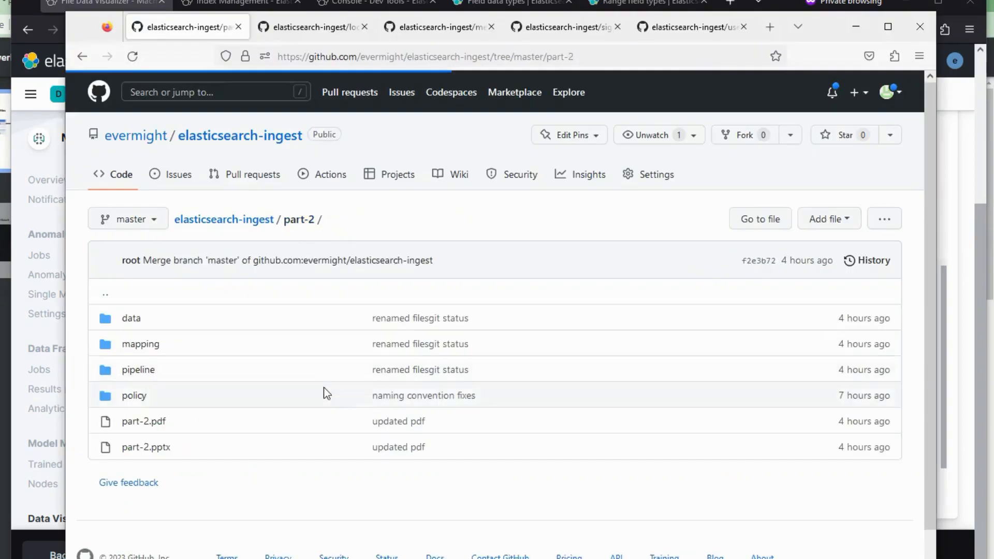
left_click(131, 372)
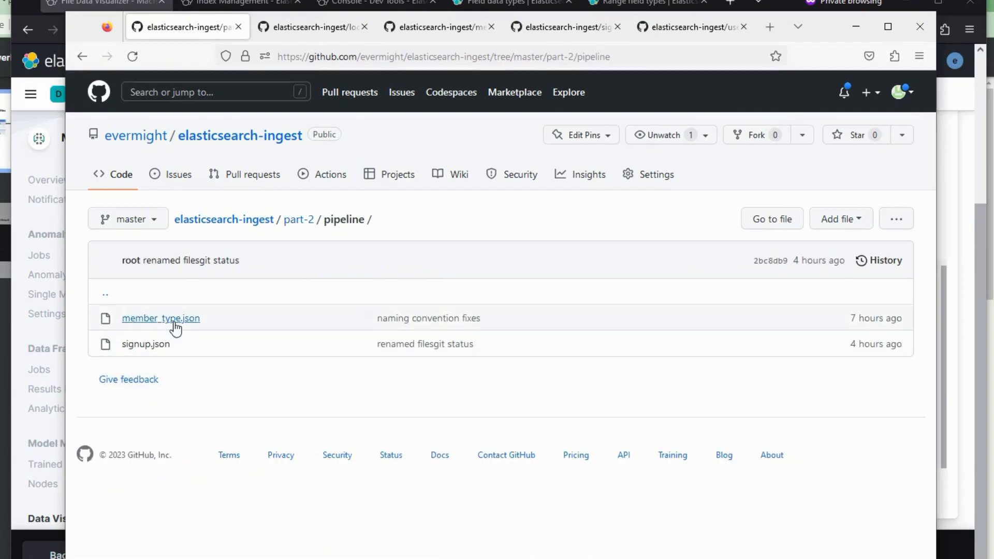
left_click(175, 325)
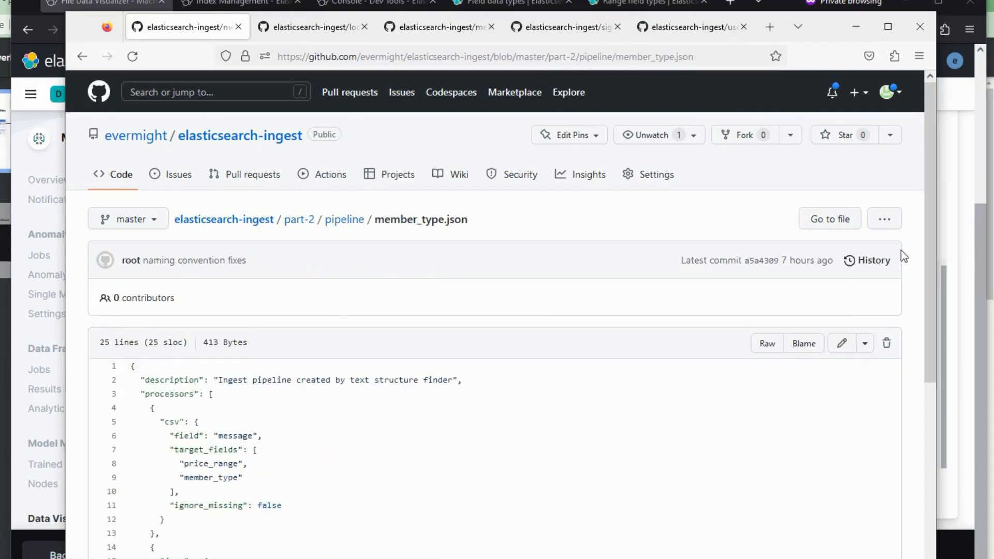
left_click_drag(929, 198, 948, 353)
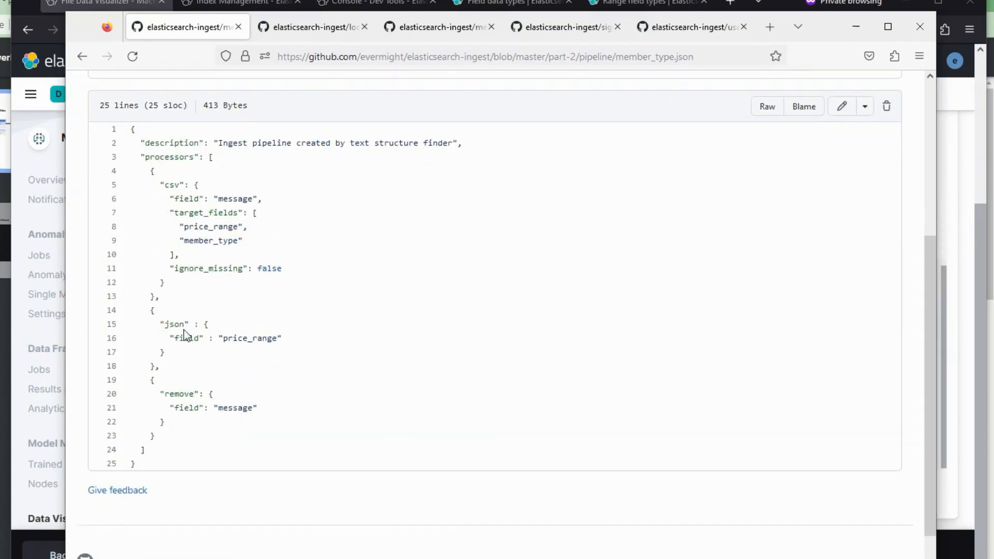
left_click_drag(165, 185, 181, 273)
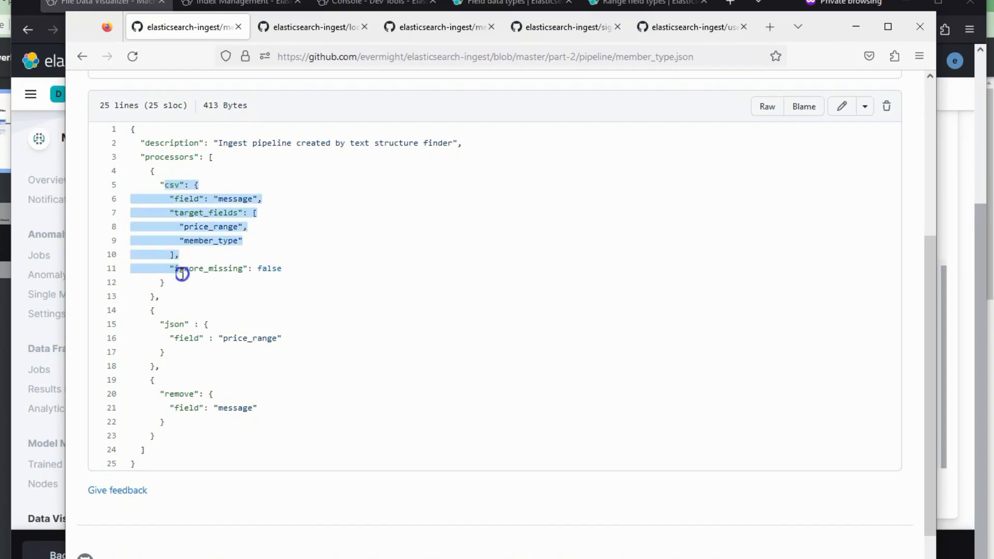
left_click_drag(169, 412, 201, 430)
left_click(959, 358)
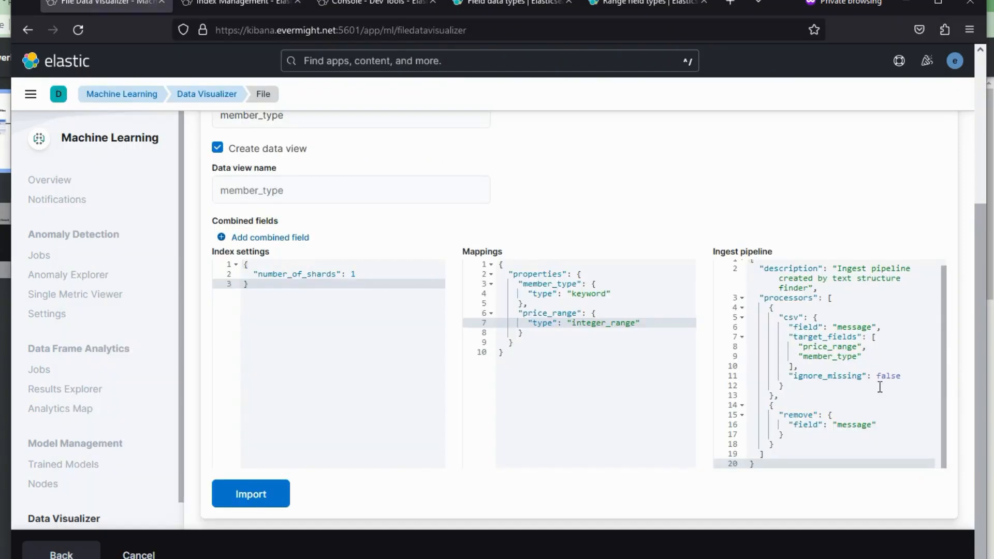
- Copy the json processor for price_range from GitHub's pipeline/member_type.json and insert it after the csv processor in the import's ingest pipeline
key("alt+Tab")
left_click_drag(162, 366, 130, 325)
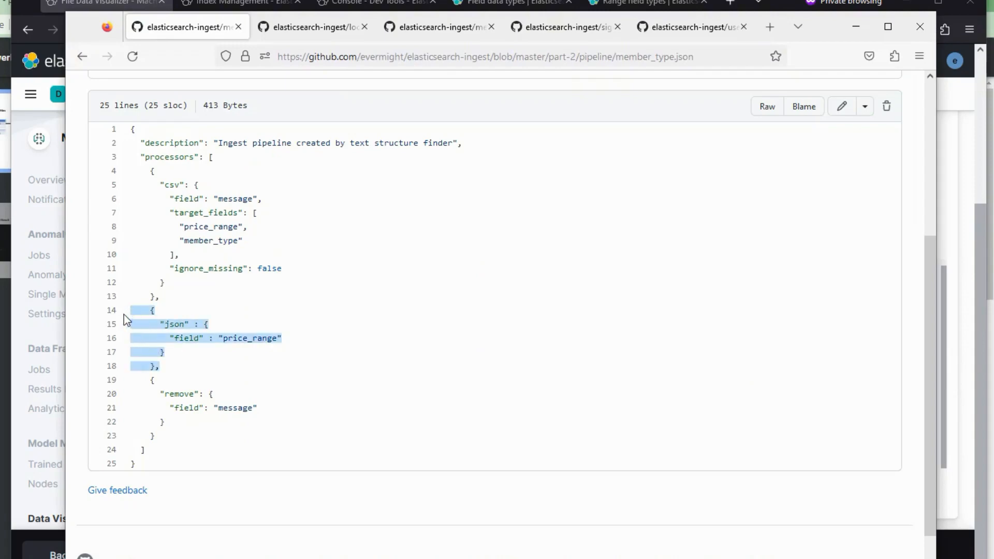
key("alt+Tab")
key("alt+Tab")
key("alt+Tab")
left_click(797, 397)
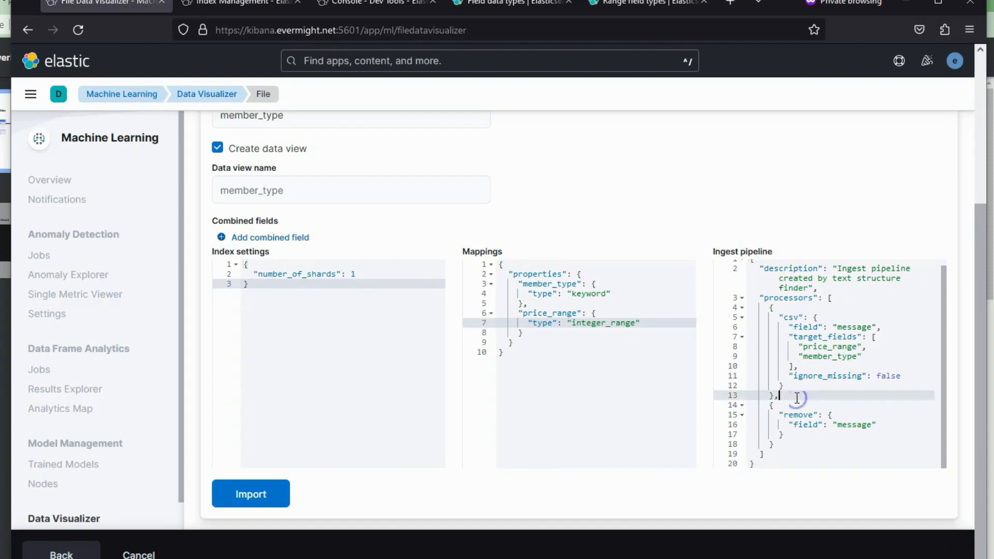
key("Return")
type("{   \"json\" : {     \"field\" : \"price_range\"   } },")
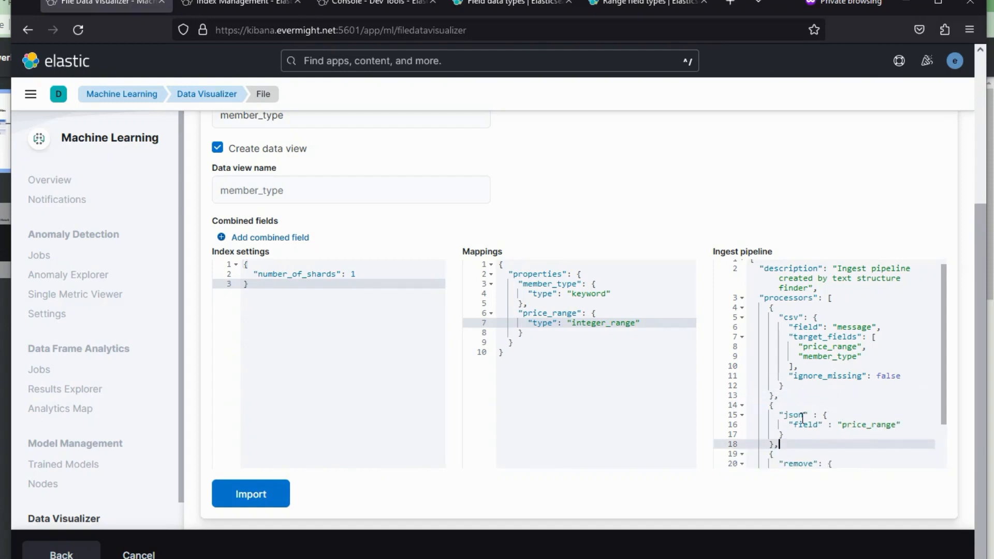
- Check the inserted json processor and its price_range field, and run the member_type import
left_click(797, 416)
double_click(797, 415)
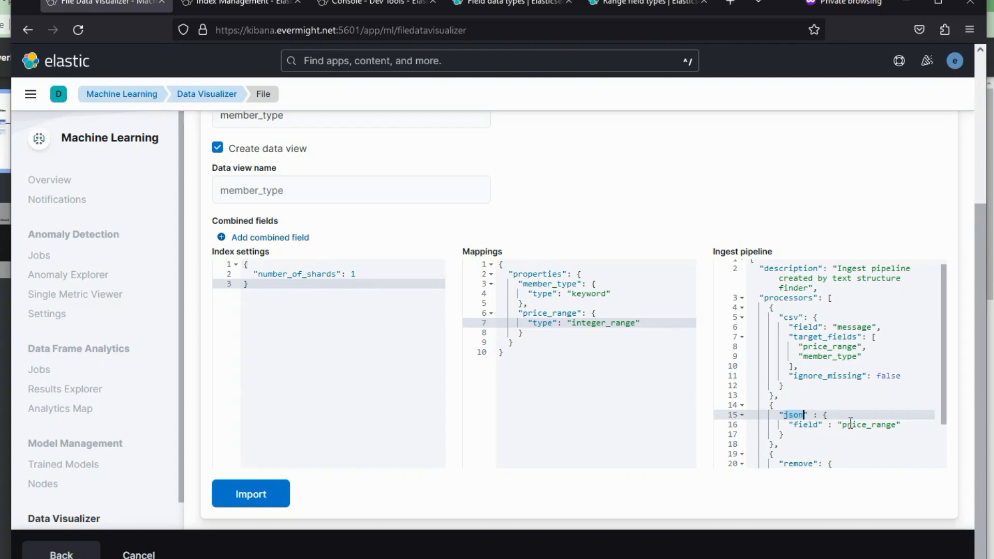
double_click(848, 425)
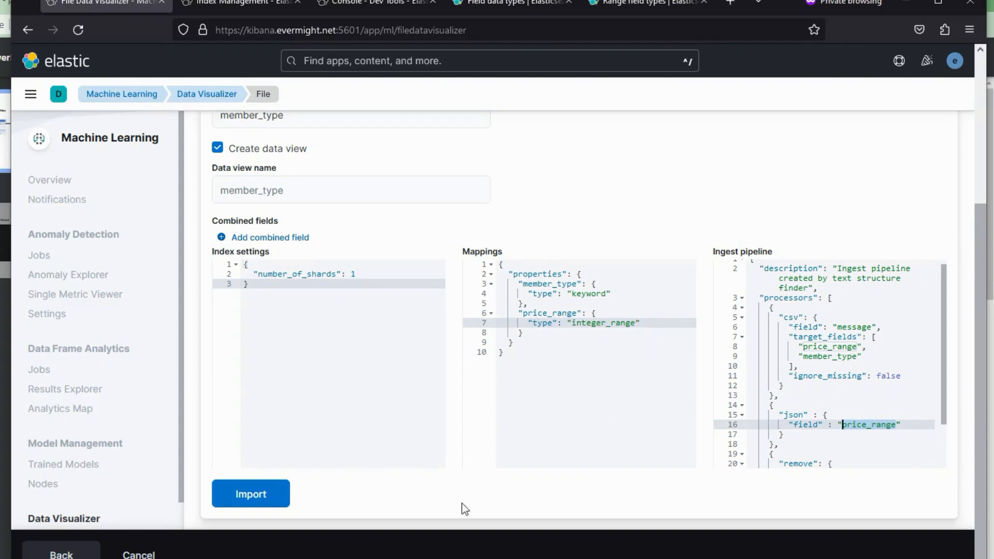
left_click(254, 506)
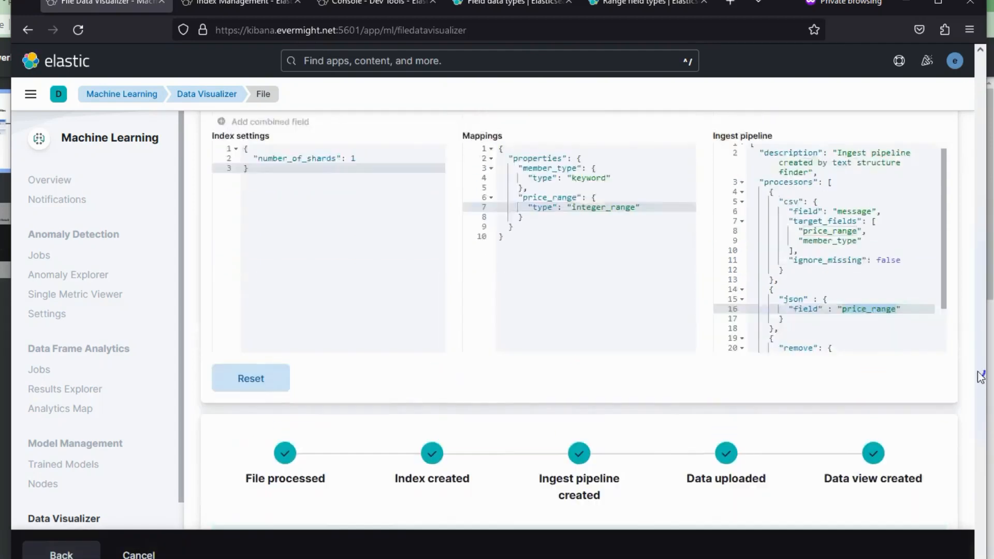
left_click_drag(979, 394, 978, 317)
- Reload the list in Index Management and check the price_range type in the member_type index's mappings
left_click(268, 3)
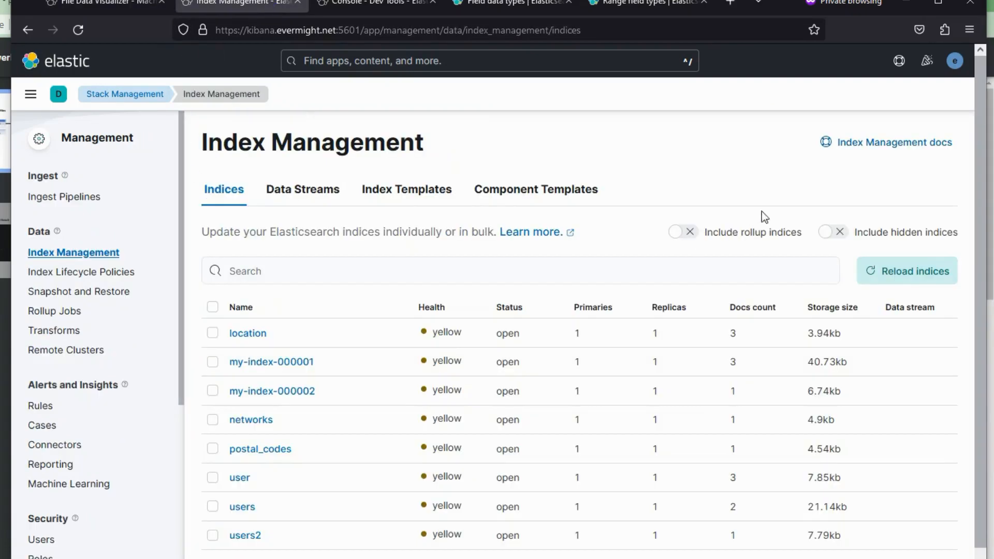
left_click(913, 275)
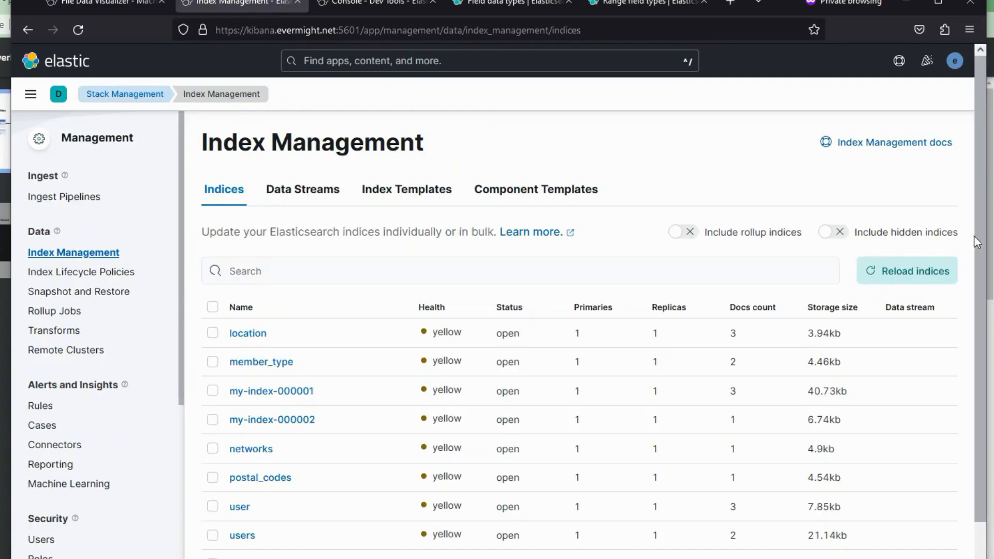
scroll(985, 239, "down", 2)
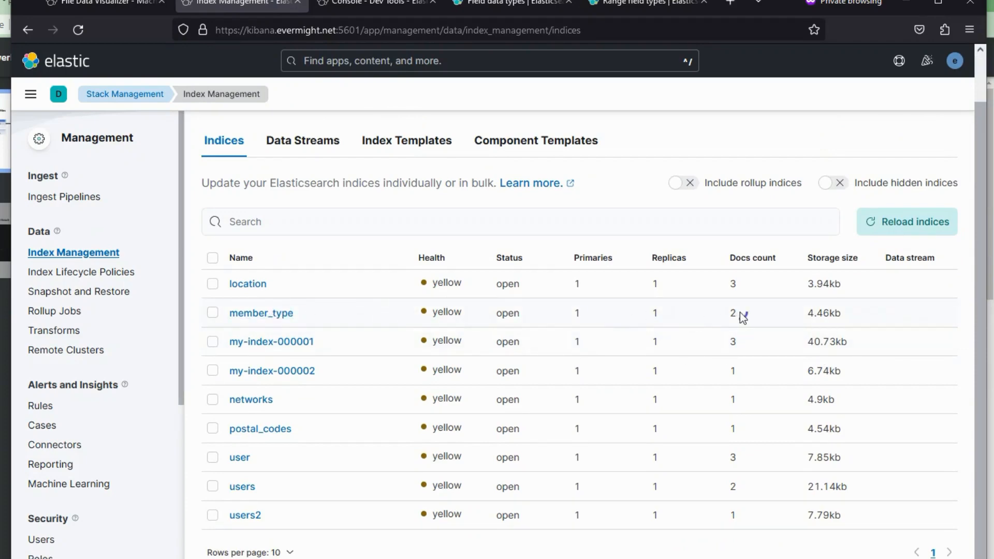
left_click(272, 317)
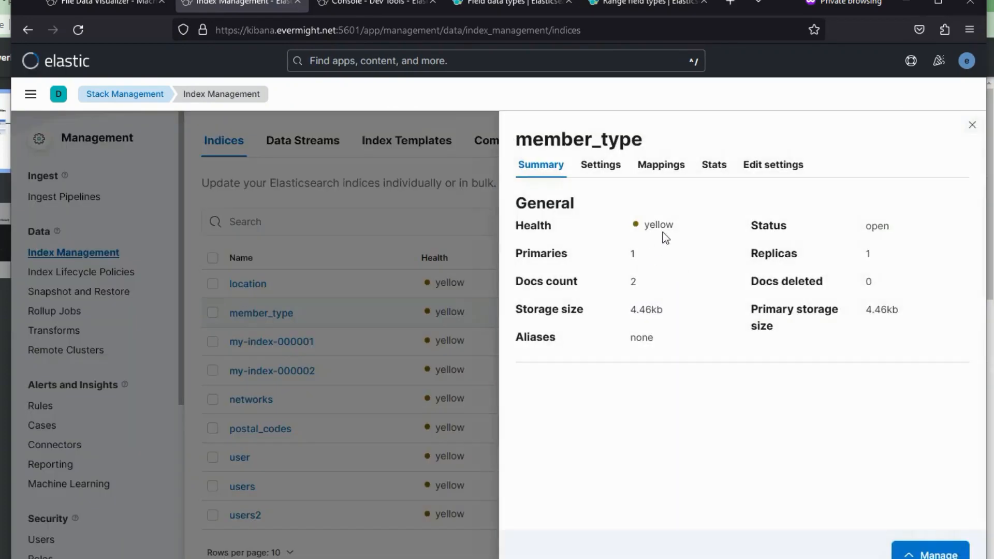
left_click(675, 167)
left_click_drag(613, 344, 681, 346)
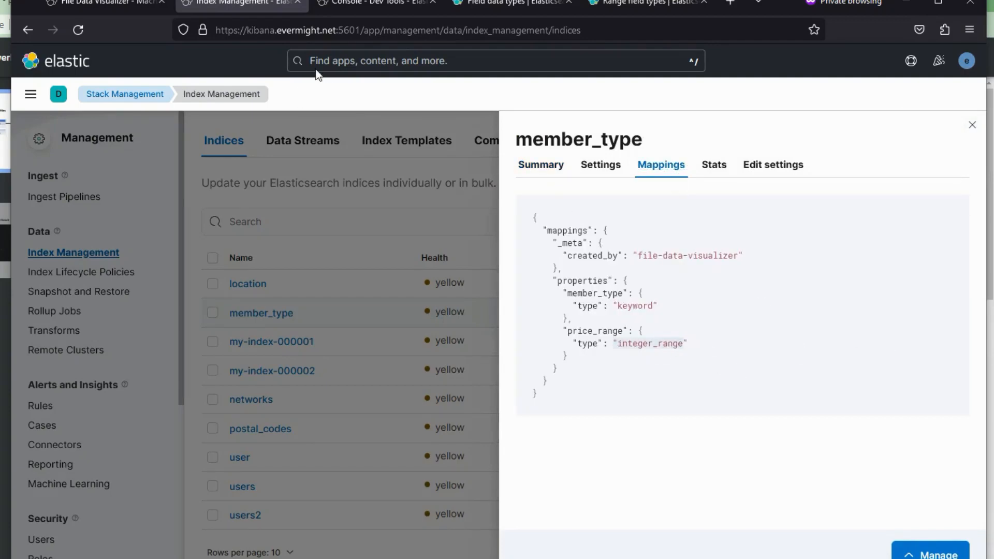
- Run GET member_type/_search in the Dev Tools console and examine the price_range values of the returned documents
left_click(361, 10)
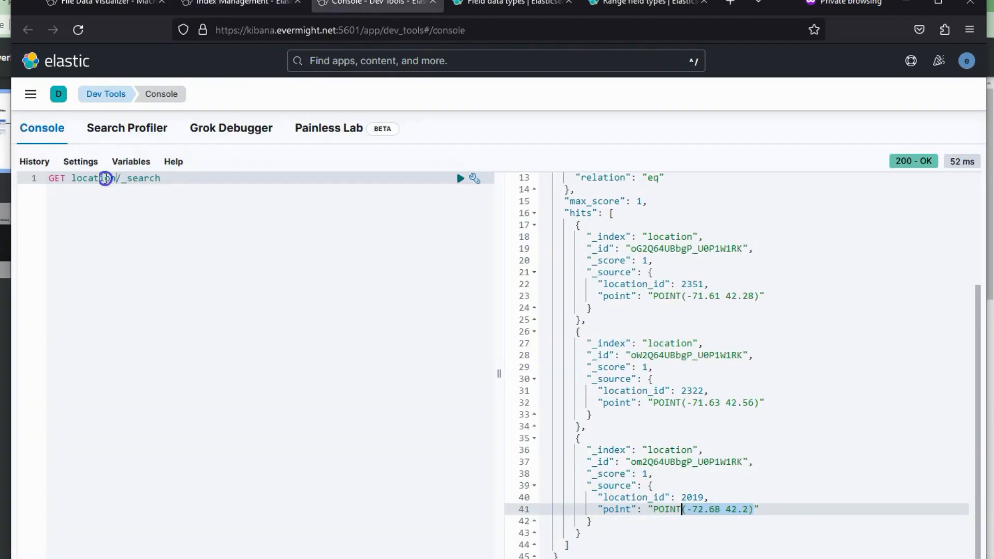
double_click(105, 178)
type("member_type")
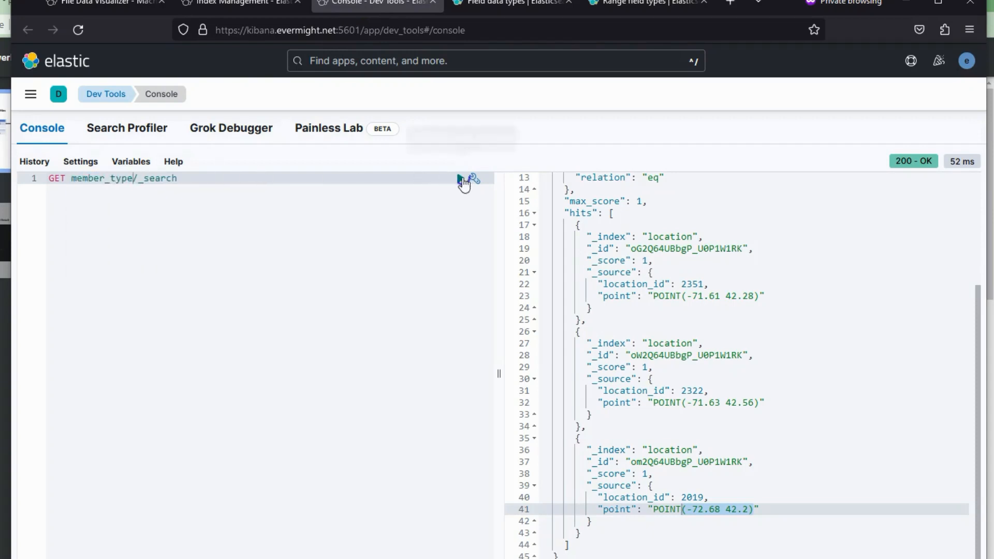
left_click(460, 178)
scroll(975, 239, "down", 3)
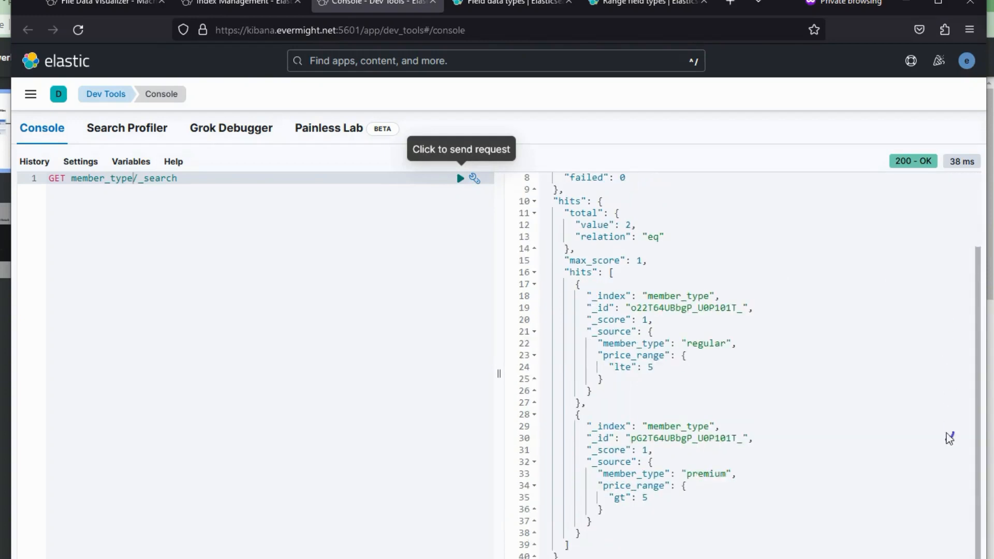
left_click_drag(620, 484, 671, 505)
left_click_drag(625, 366, 694, 378)
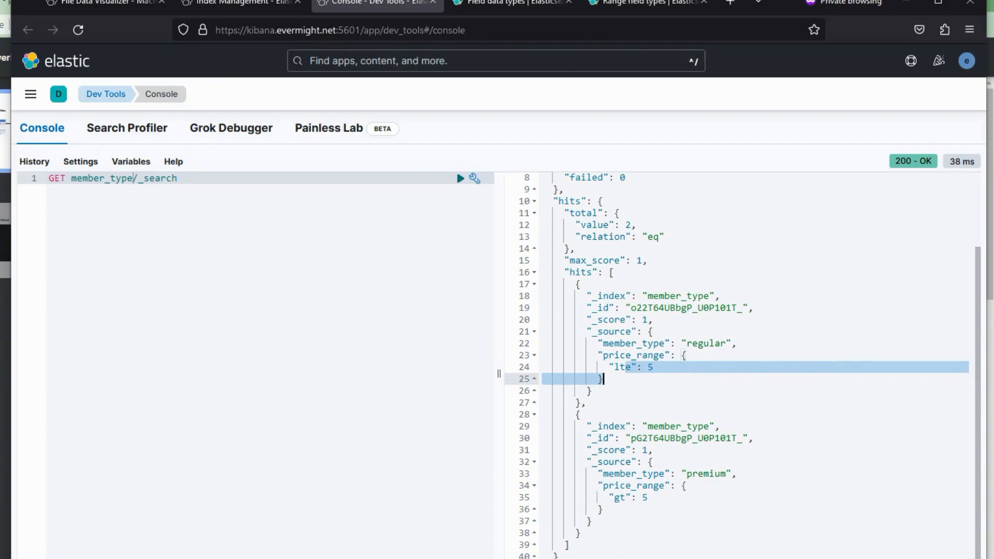
left_click(636, 378)
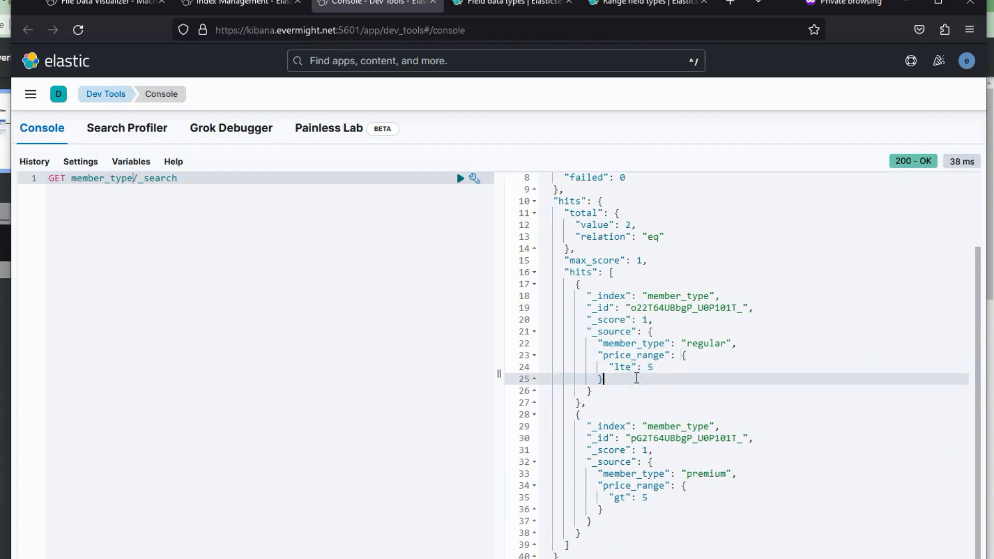
- Switch to the elasticsearch-ingest GitHub repository and open part-2/policy/user.txt
key("alt+Tab")
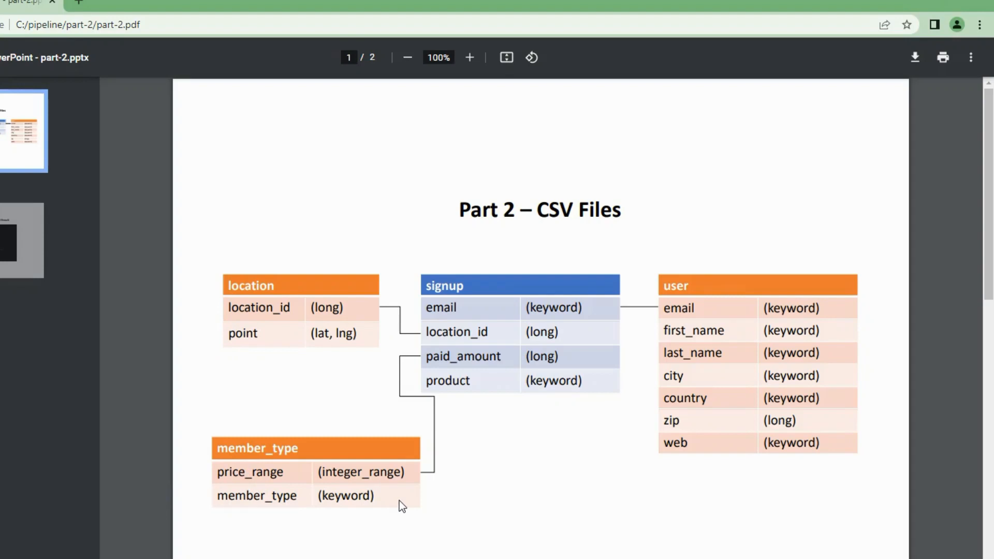
key("alt+Tab")
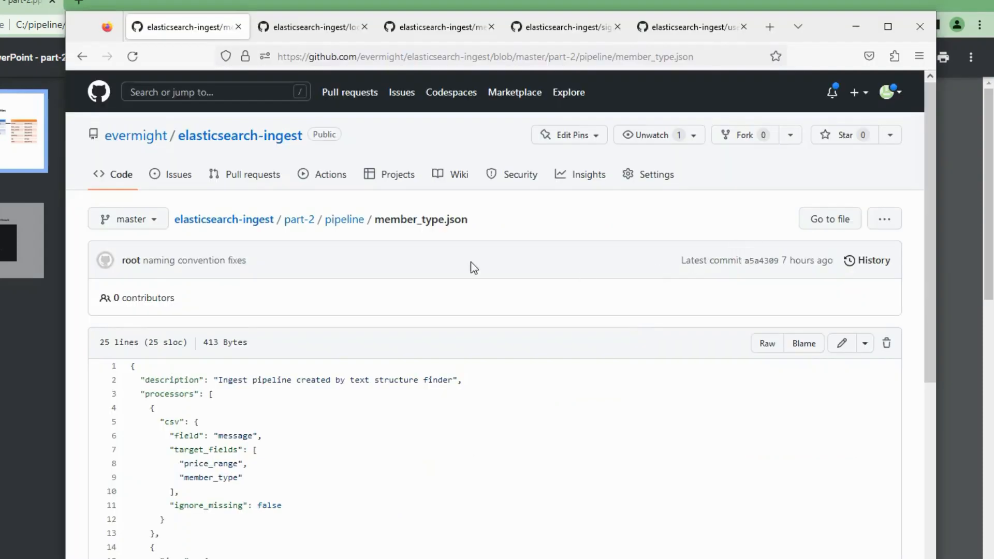
left_click(307, 227)
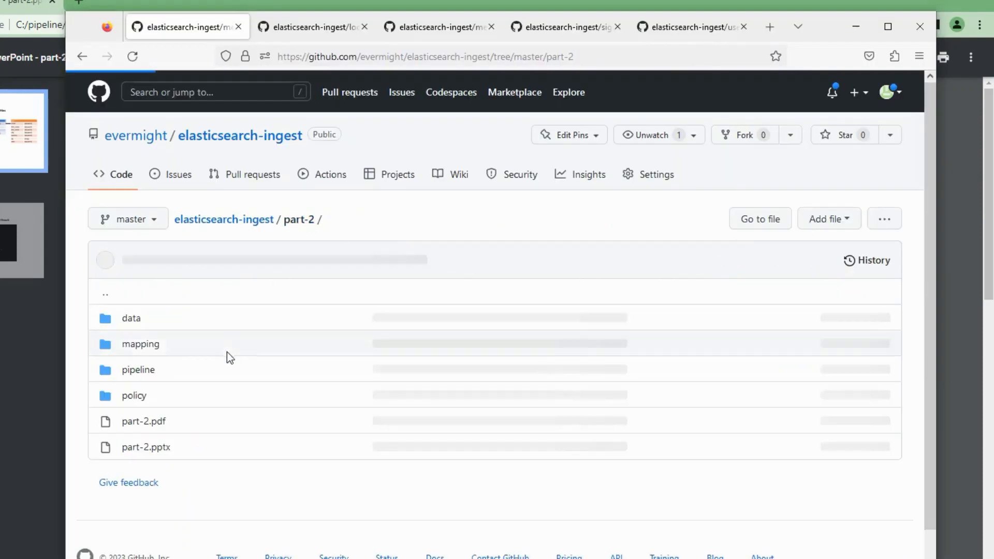
left_click(139, 397)
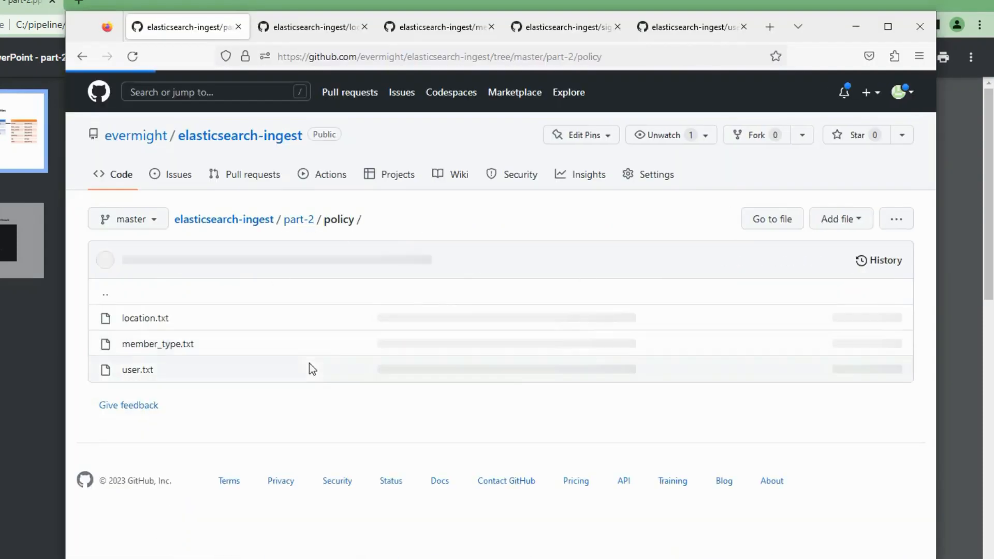
left_click(141, 371)
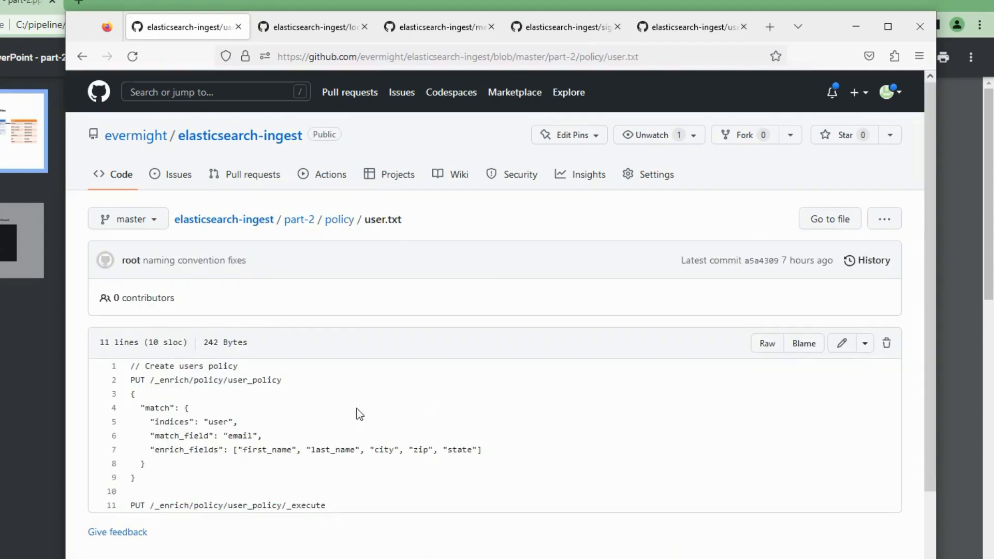
- Review the policy's source index and enrich fields in user.txt, and copy the complete user_policy creation request
double_click(218, 421)
left_click_drag(305, 450, 457, 455)
left_click(188, 491)
left_click_drag(154, 467, 131, 366)
right_click(194, 386)
left_click(217, 399)
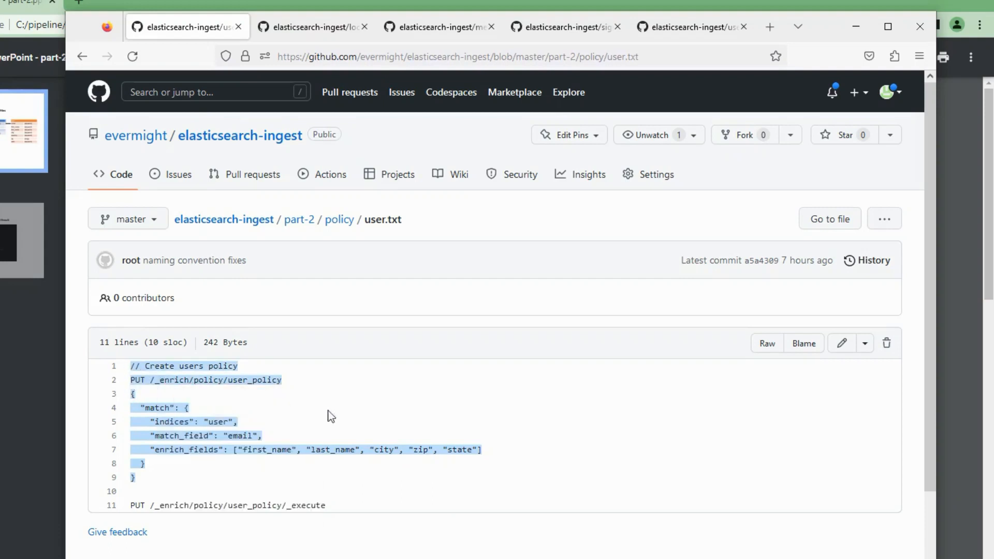
- Replace the query in the Kibana console with the copied PUT /_enrich/policy/user_policy request and send it
key("alt+Tab")
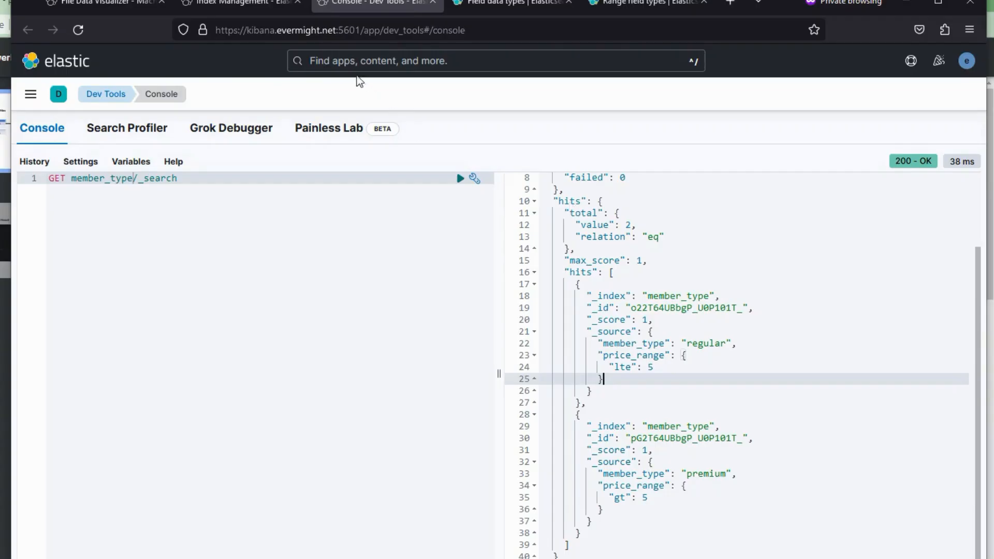
left_click(255, 195)
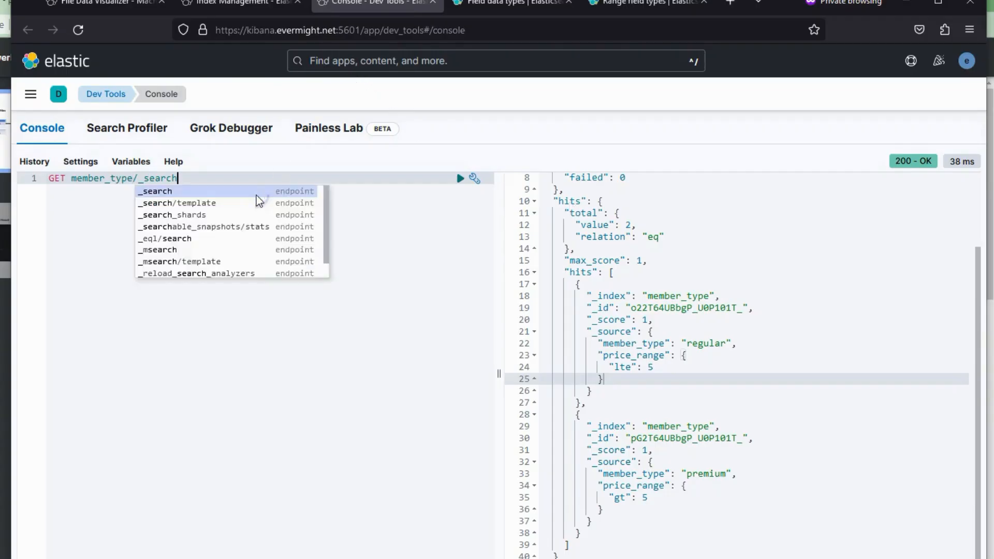
key("ctrl+a")
key("BackSpace")
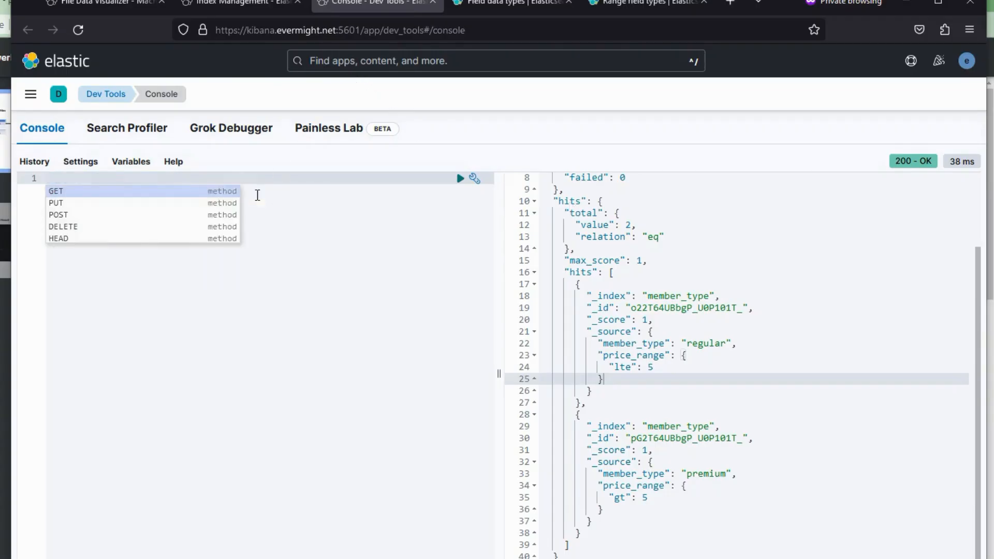
key("ctrl+v")
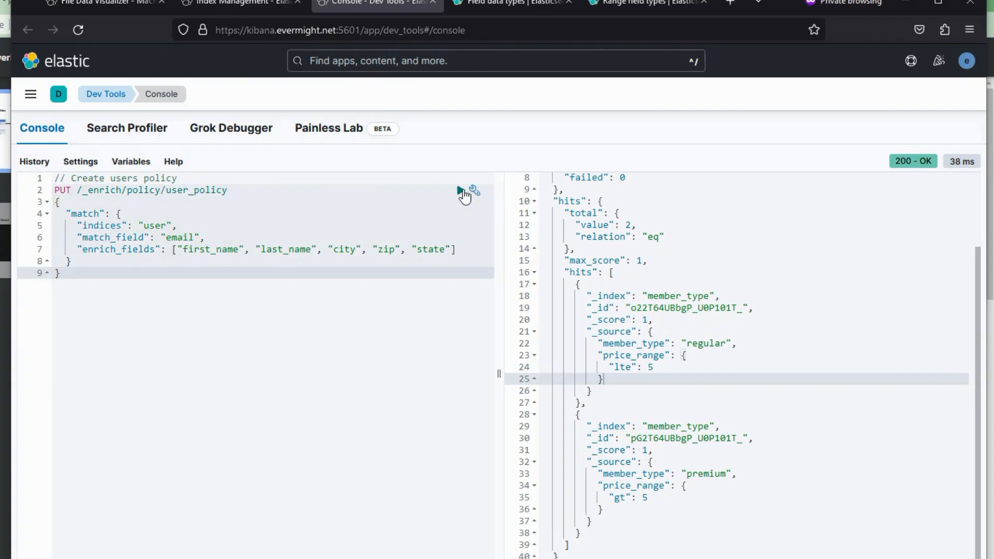
left_click(460, 191)
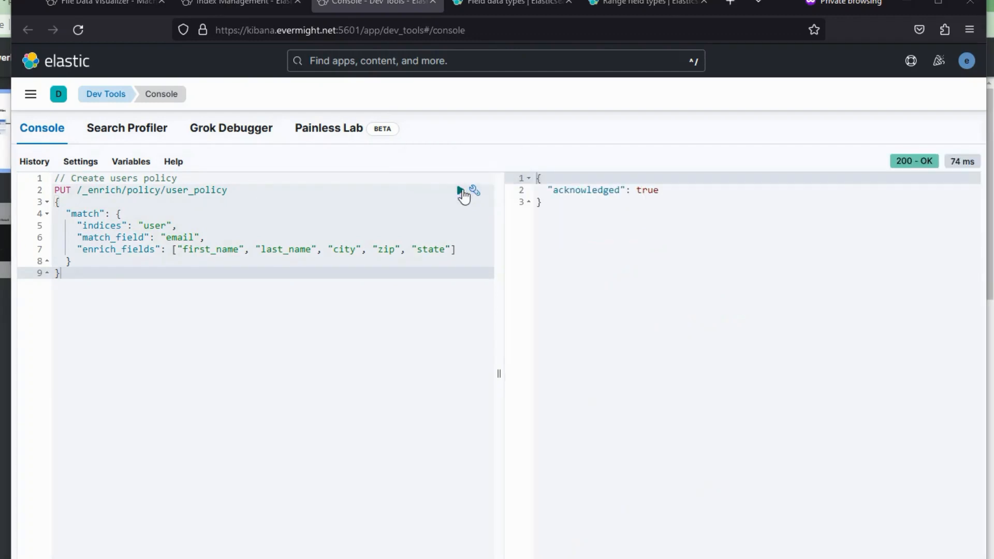
- Copy PUT /_enrich/policy/user_policy/_execute from user.txt, add it below the policy definition in the Kibana console and send it
key("alt+Tab")
left_click_drag(344, 502, 127, 505)
right_click(162, 508)
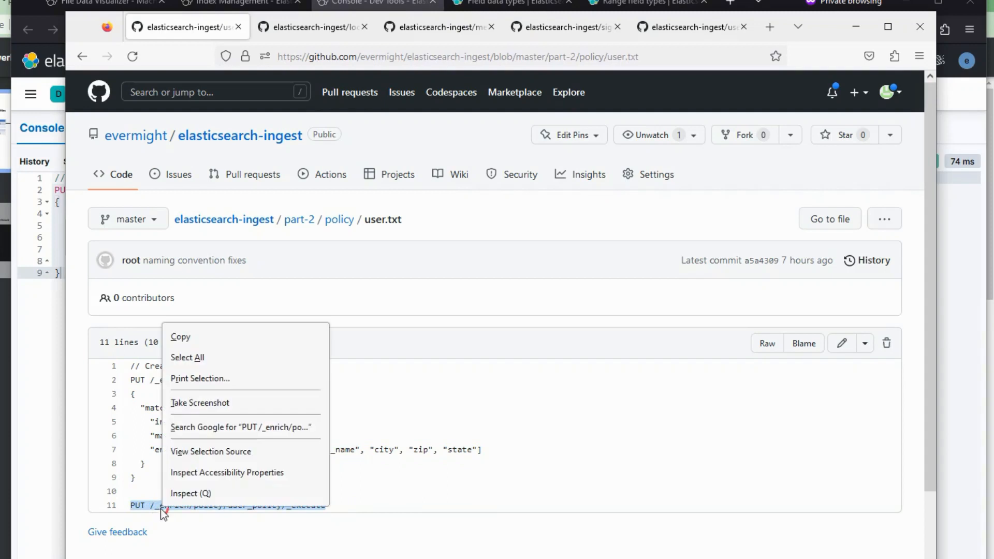
left_click(228, 334)
key("alt+Tab")
key("Return")
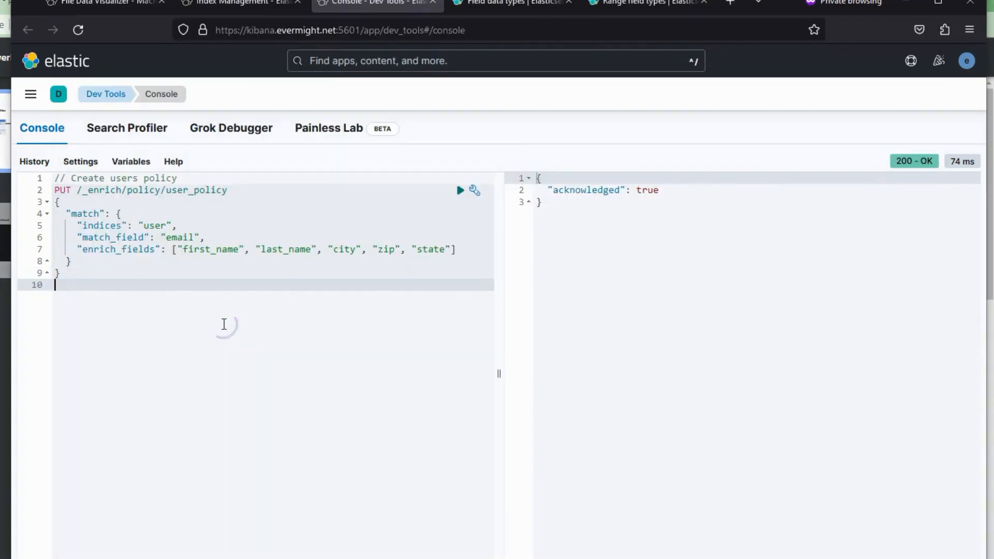
key("Return")
key("ctrl+v")
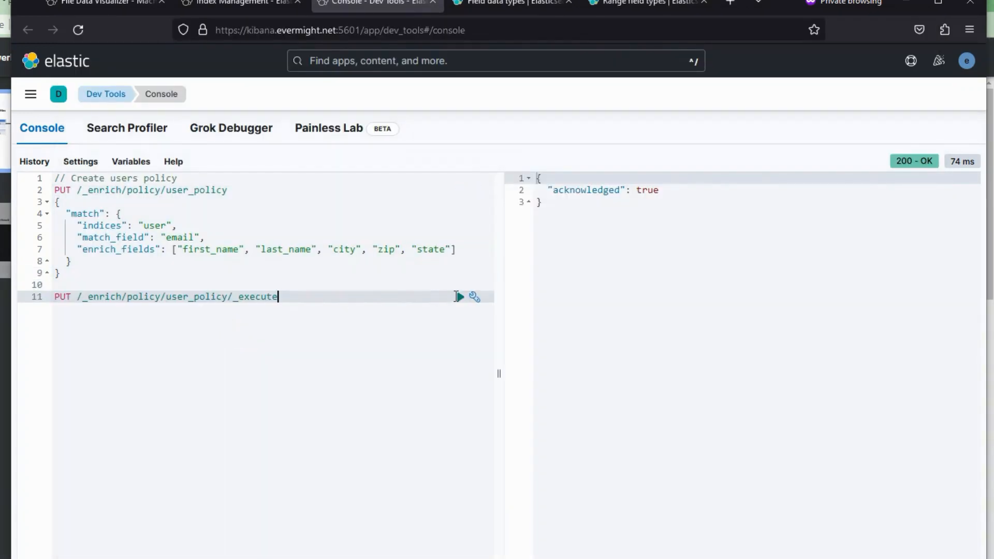
left_click(461, 296)
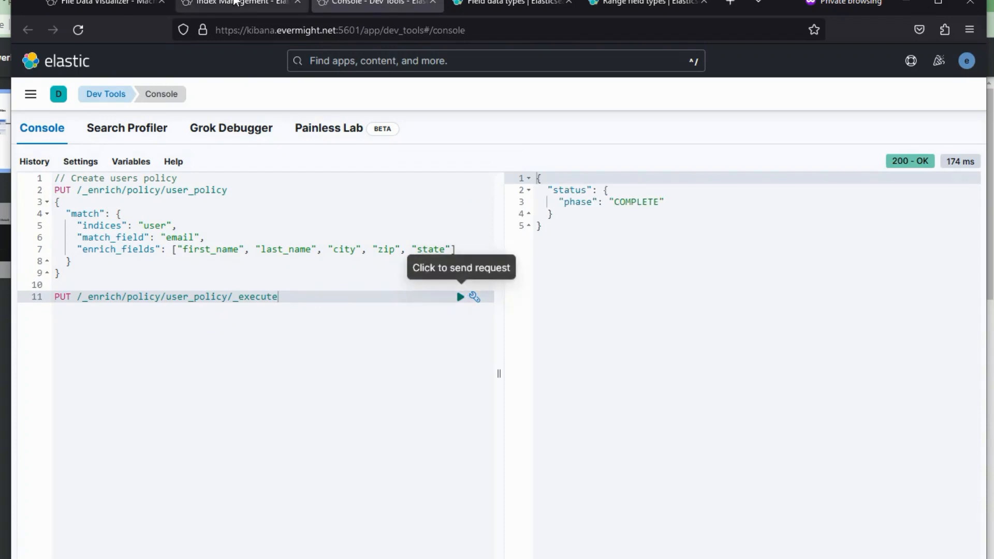
- Include hidden indices in Index Management, reload the list and look for the enrich index of user_policy
left_click(231, 5)
left_click(395, 210)
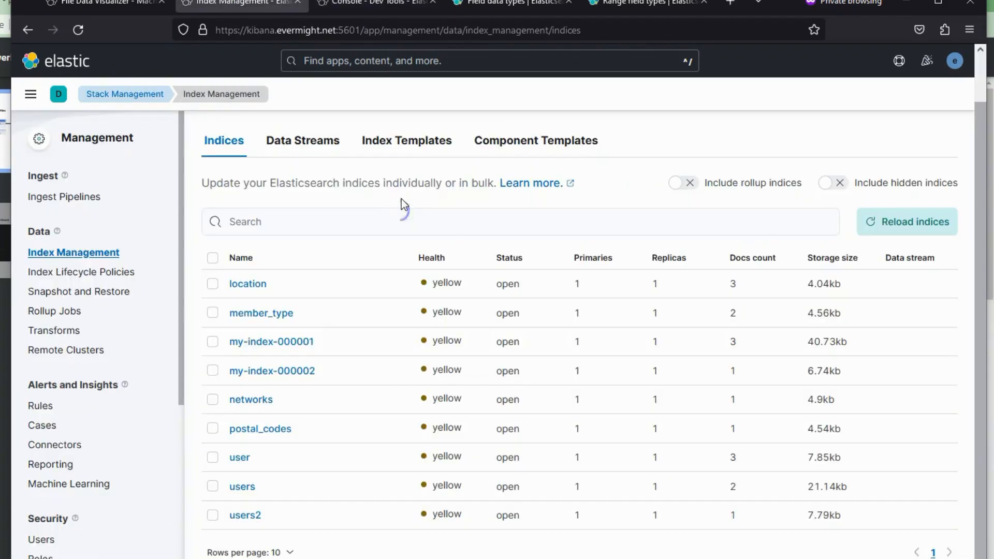
left_click(834, 183)
left_click(887, 224)
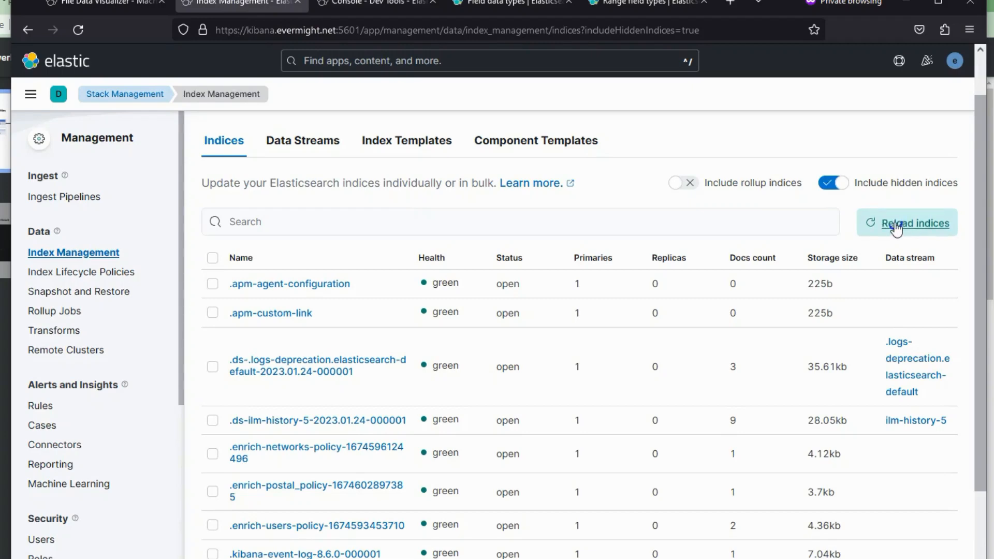
scroll(983, 239, "up", 1)
scroll(982, 240, "down", 3)
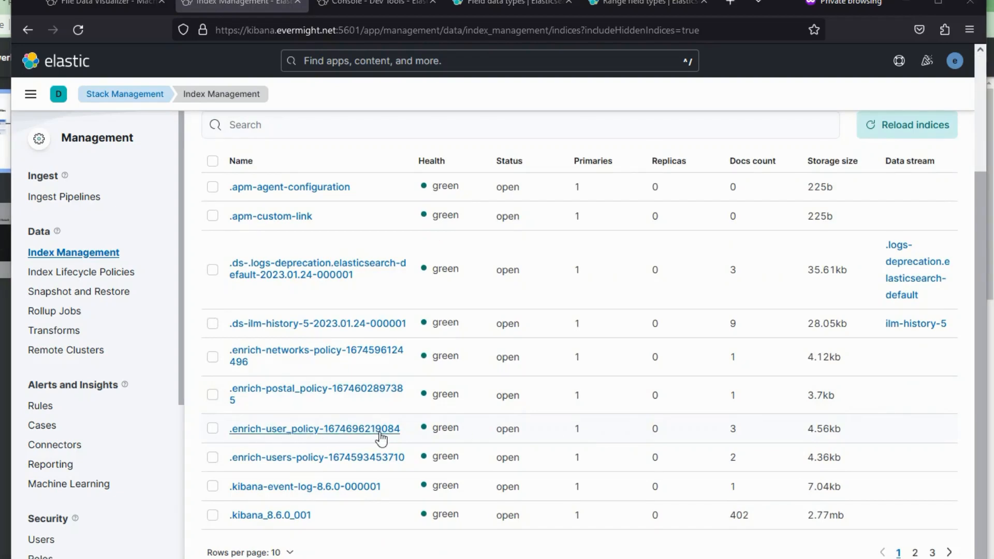
- Open location.txt from the part-2 policy folder on GitHub and copy the complete location_policy creation request
key("alt+Tab")
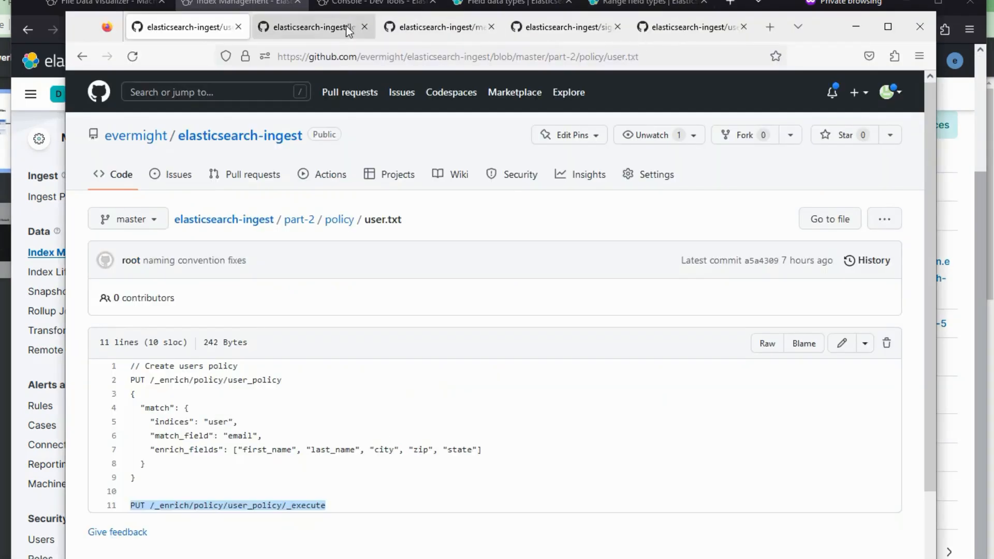
left_click(340, 219)
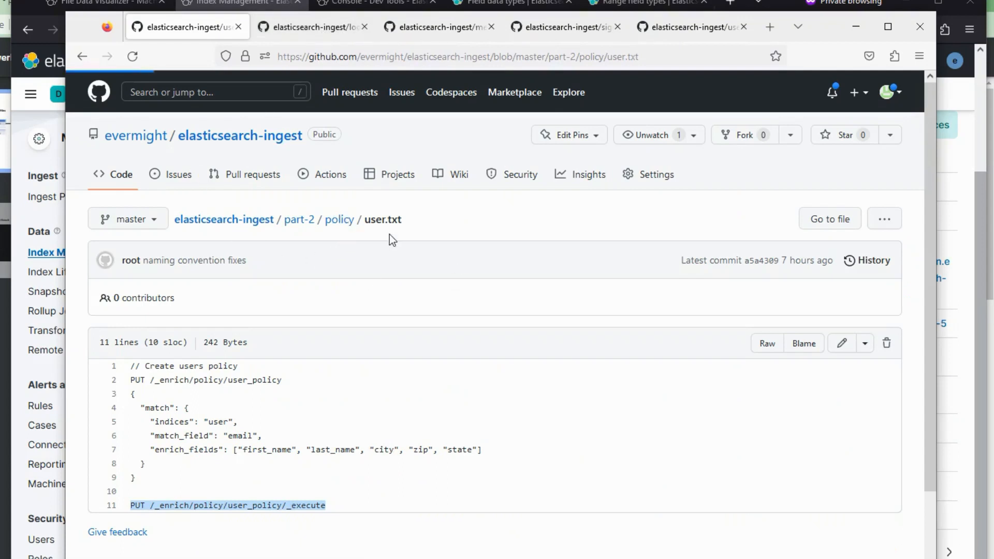
left_click(148, 319)
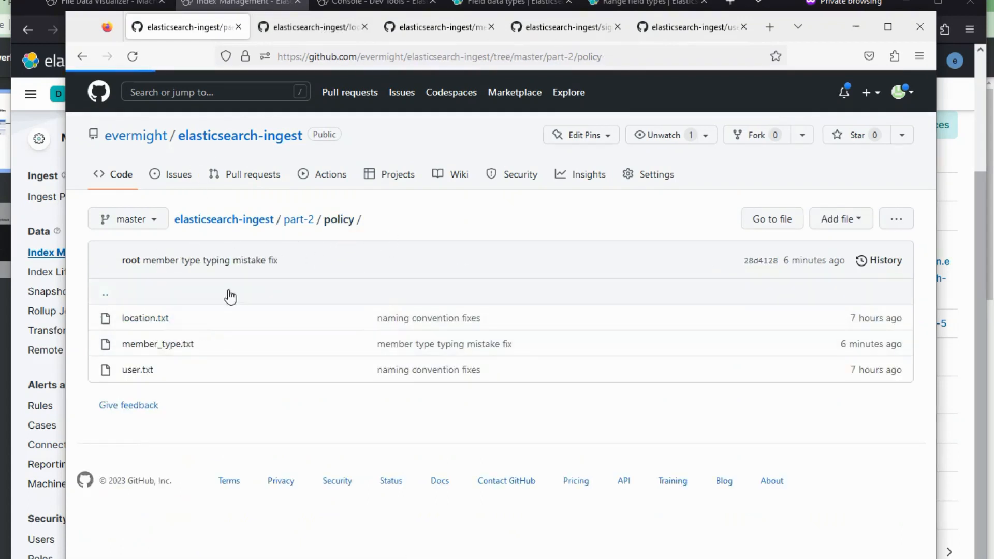
left_click_drag(168, 469, 131, 367)
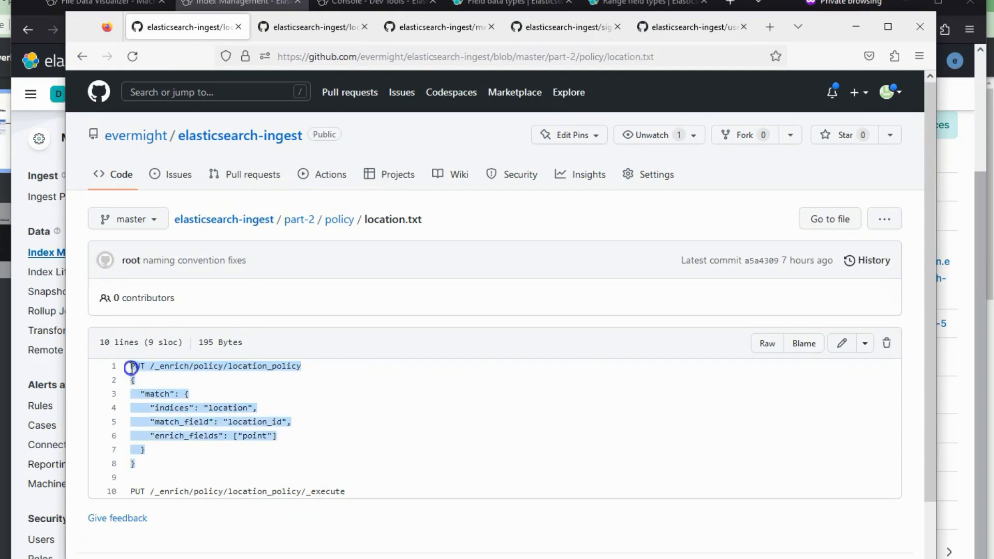
right_click(269, 425)
left_click(336, 450)
- Replace the requests in the Kibana console with the copied PUT /_enrich/policy/location_policy request and send it
key("alt+Tab")
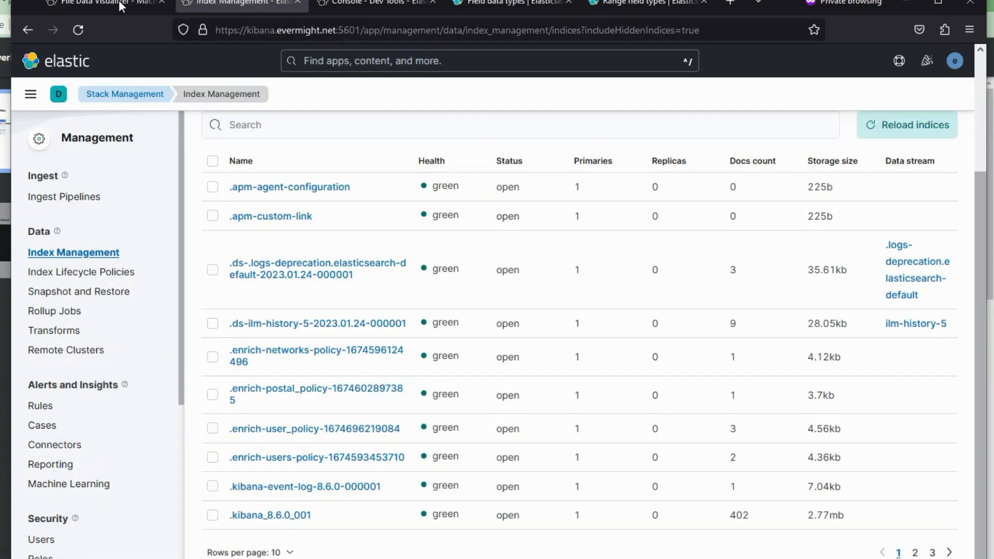
left_click(122, 4)
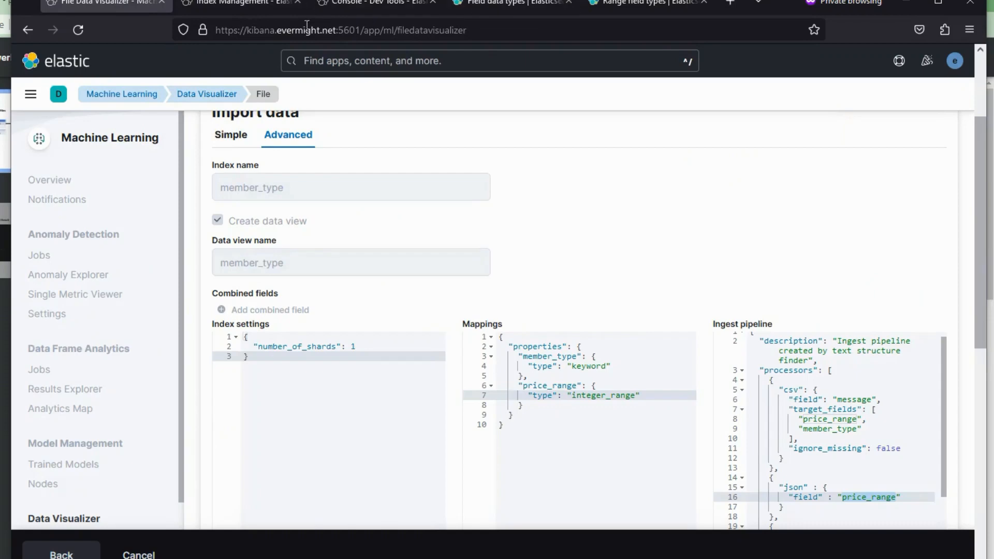
left_click(196, 3)
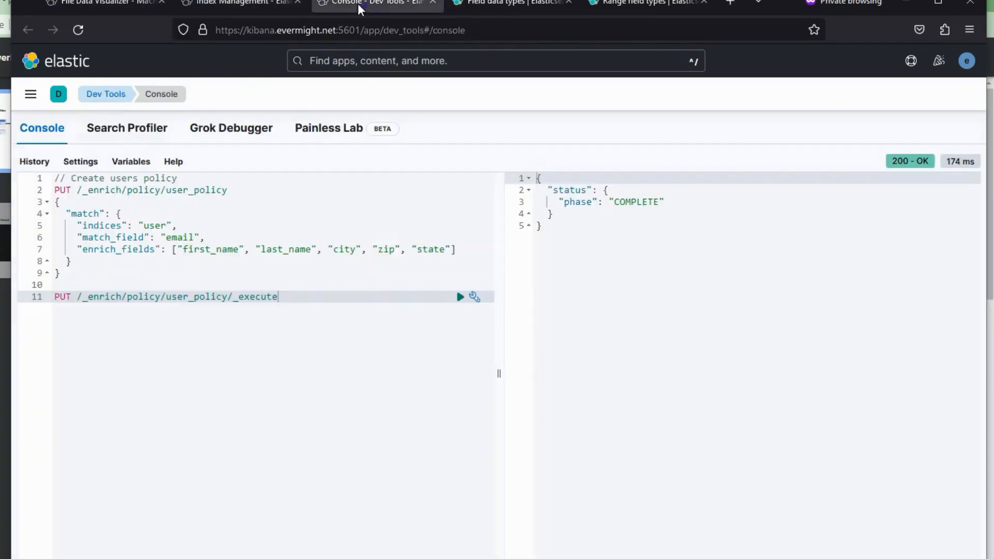
left_click(372, 3)
key("ctrl+a")
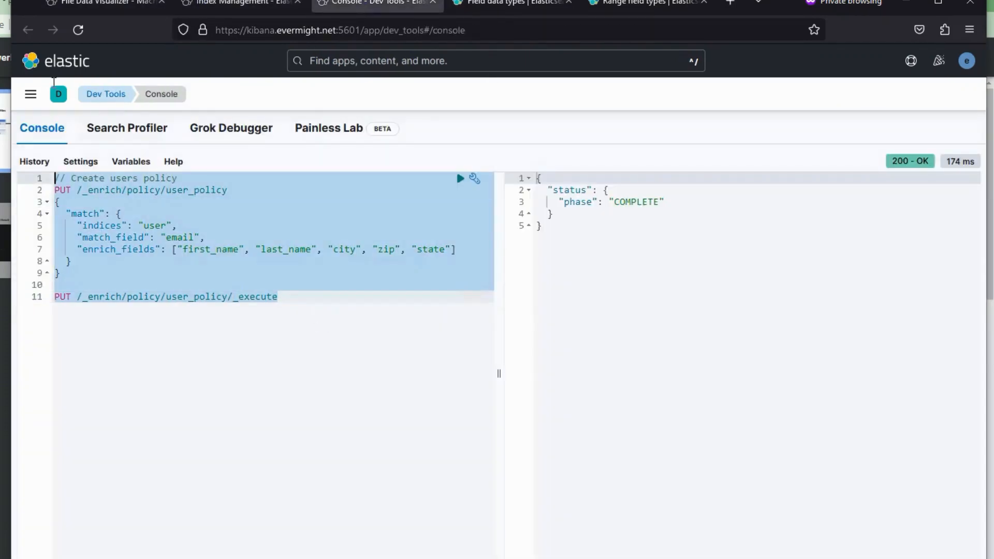
key("ctrl+v")
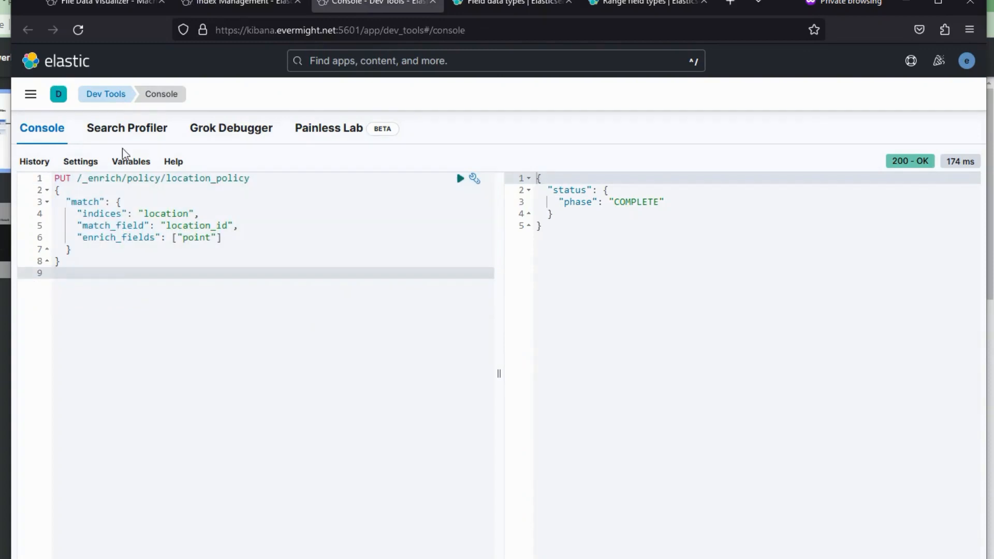
left_click(203, 178)
left_click(460, 179)
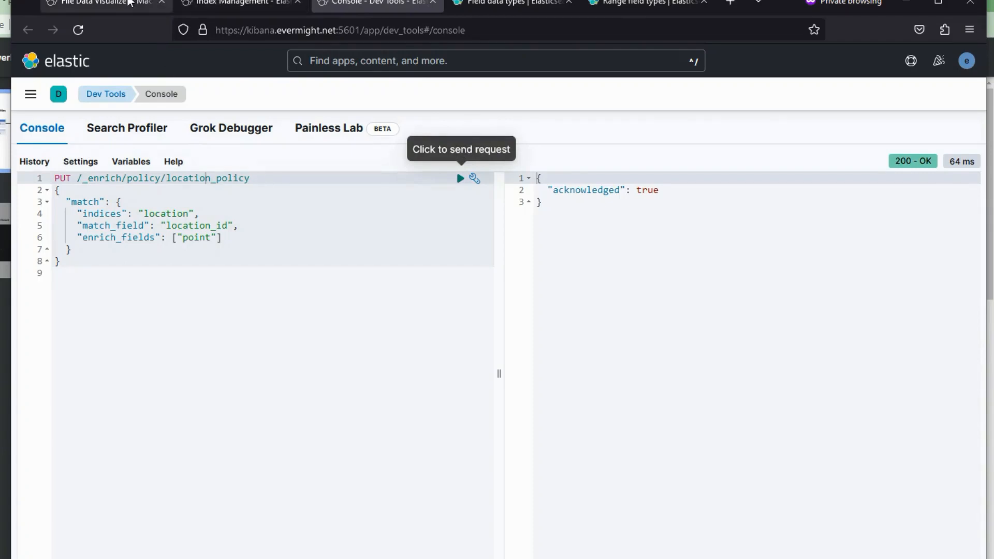
- Copy the PUT /_enrich/policy/location_policy/_execute line from location.txt on GitHub
key("alt+Tab")
left_click_drag(375, 489, 130, 491)
right_click(175, 492)
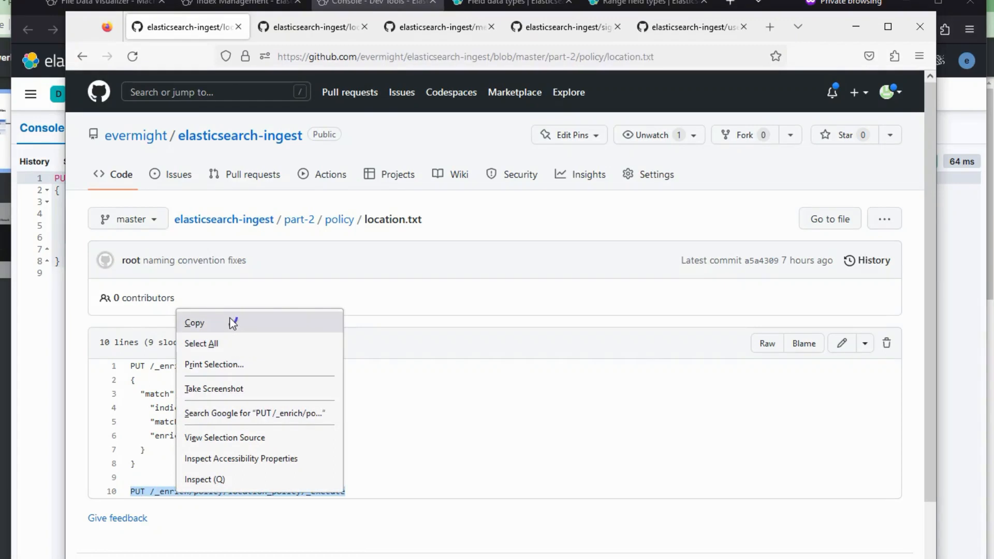
left_click(233, 322)
- Add the copied execute request below the location_policy definition in the Kibana console, send it and look for its enrich index in Index Management
key("alt+Tab")
left_click(249, 345)
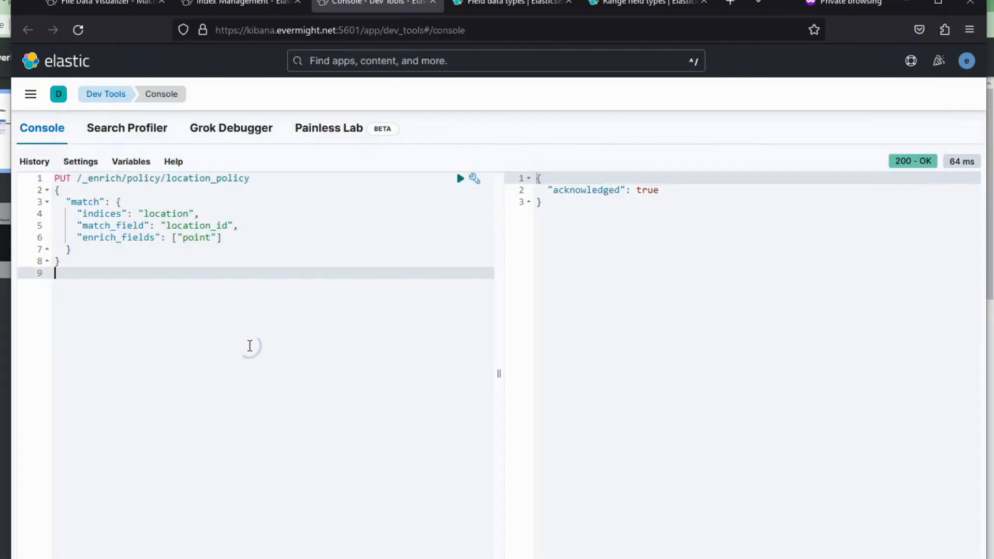
key("Return")
key("ctrl+v")
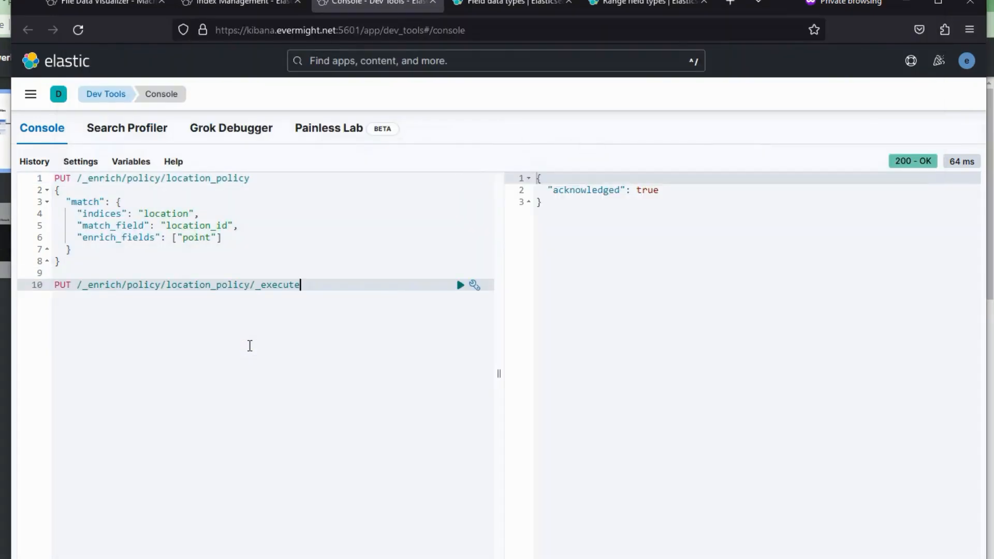
left_click(460, 286)
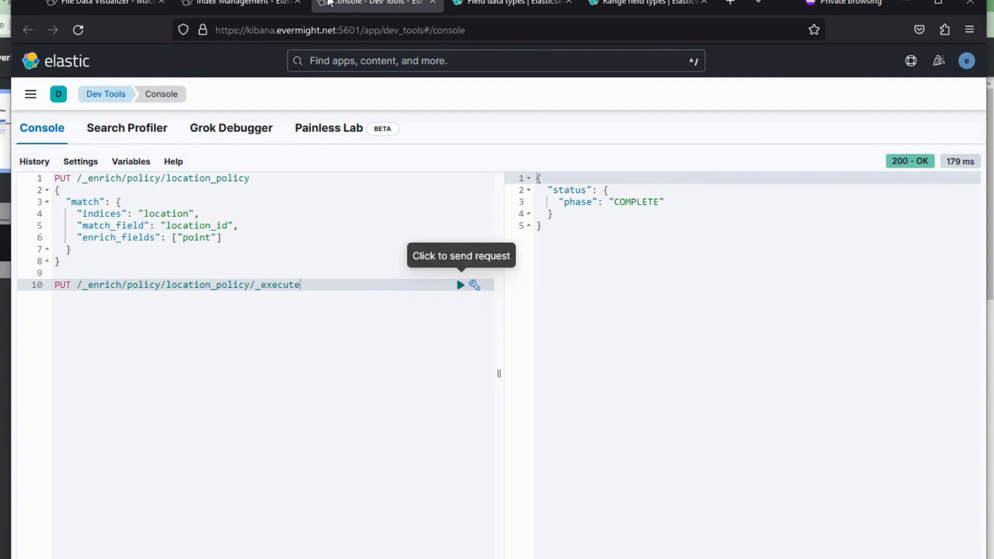
left_click(239, 4)
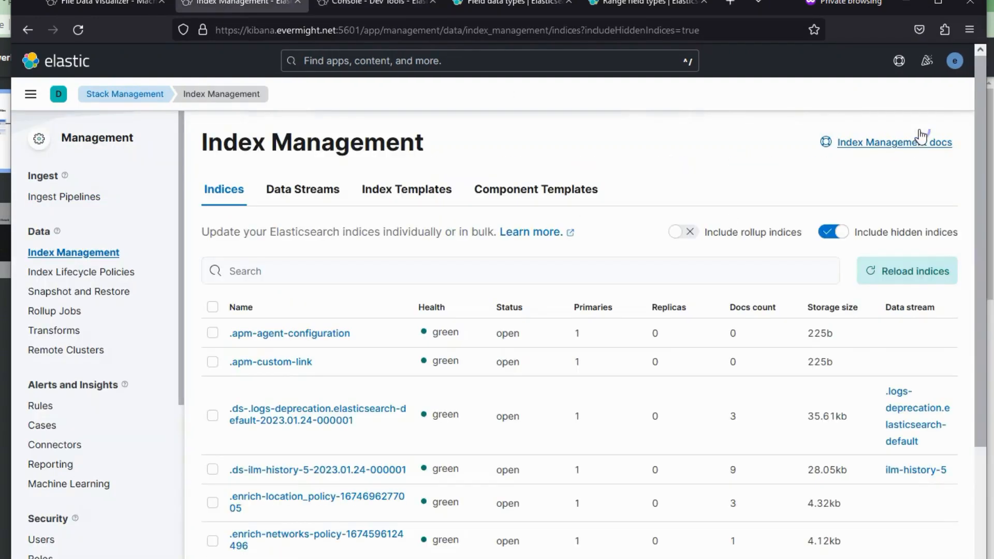
scroll(973, 205, "down", 3)
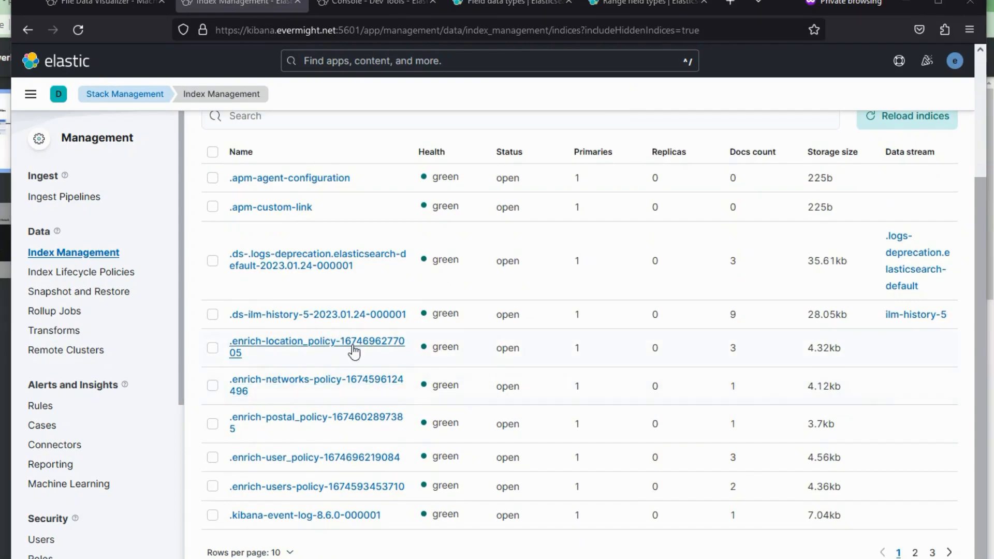
- Open member_type.txt from the GitHub policy folder, review its source index, and copy both the policy creation and execute requests
key("alt+Tab")
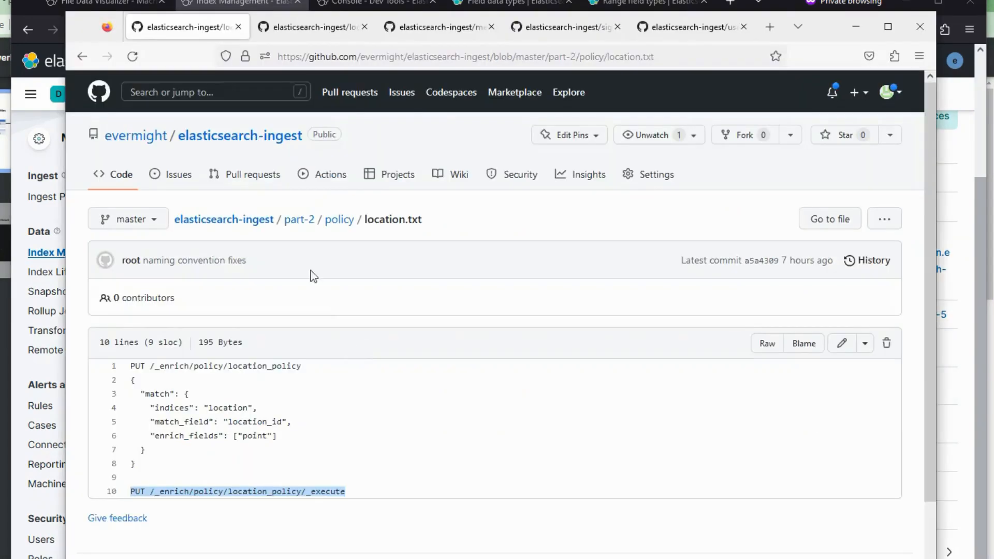
left_click(340, 220)
left_click(163, 344)
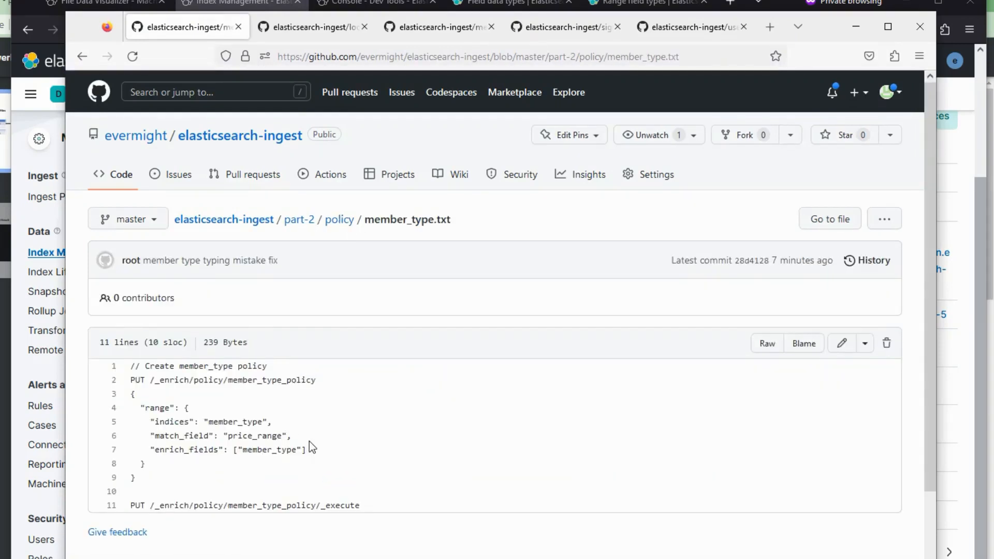
double_click(210, 421)
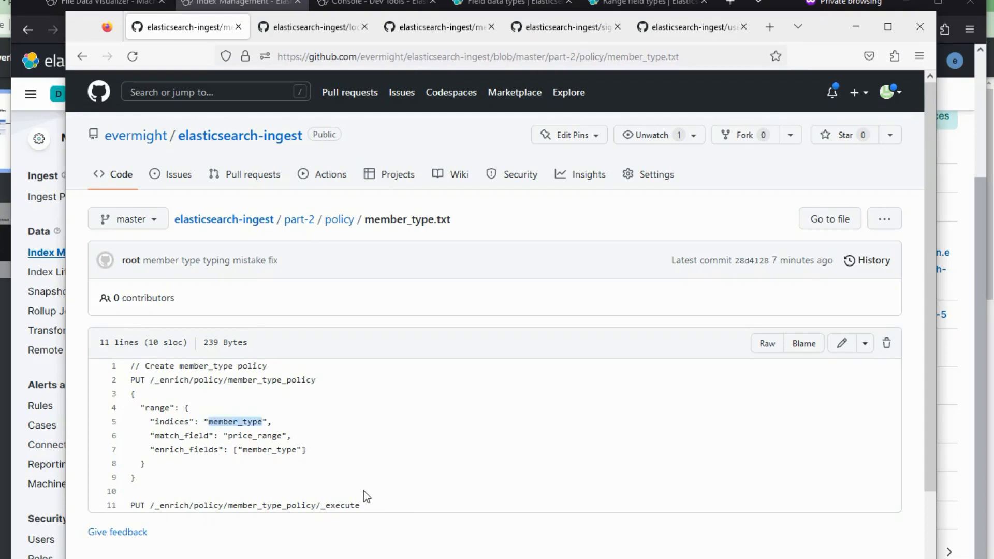
left_click(220, 489)
left_click_drag(404, 515, 130, 366)
right_click(196, 374)
left_click(311, 404)
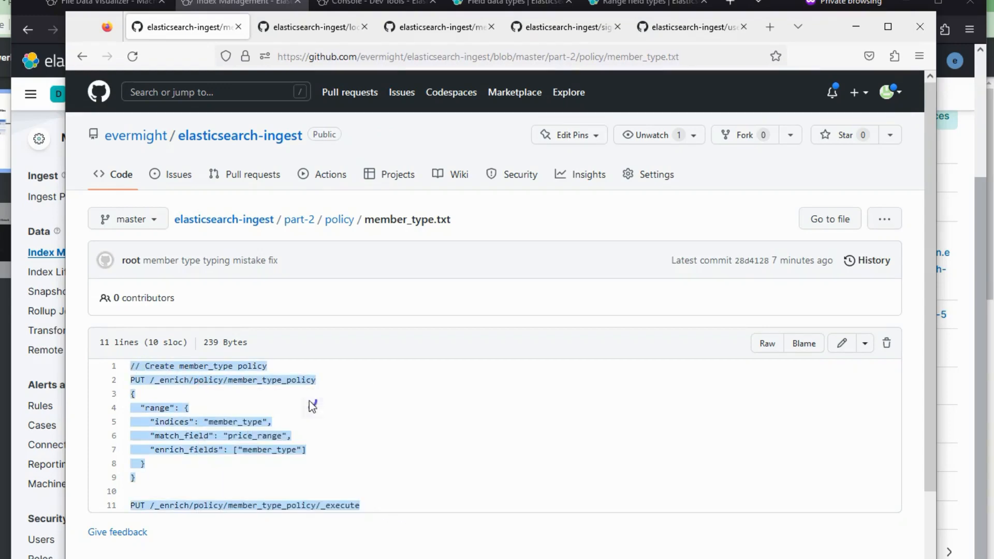
- Replace the Kibana console contents with the copied member_type_policy requests, and send the creation request followed by the execute request
key("alt+Tab")
left_click(359, 5)
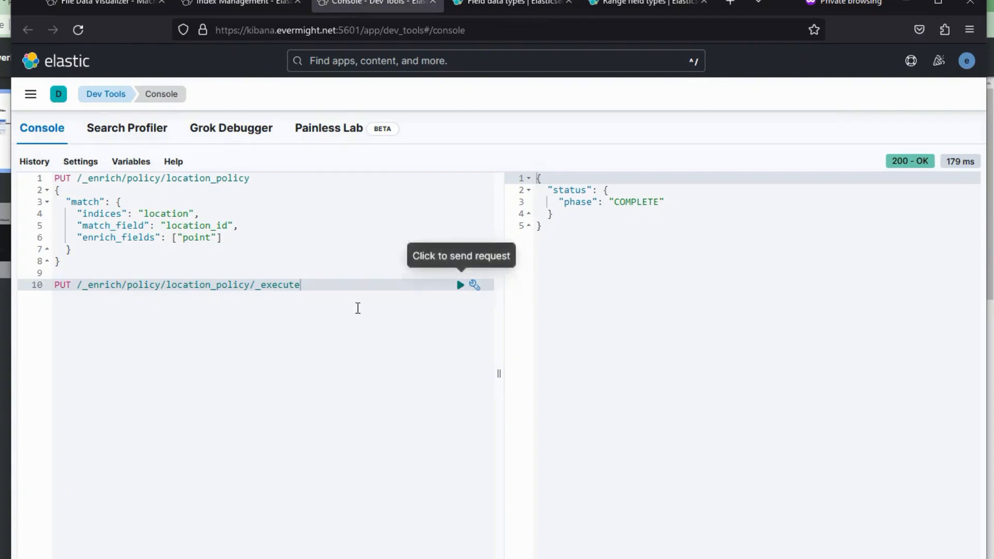
key("ctrl+a")
key("ctrl+v")
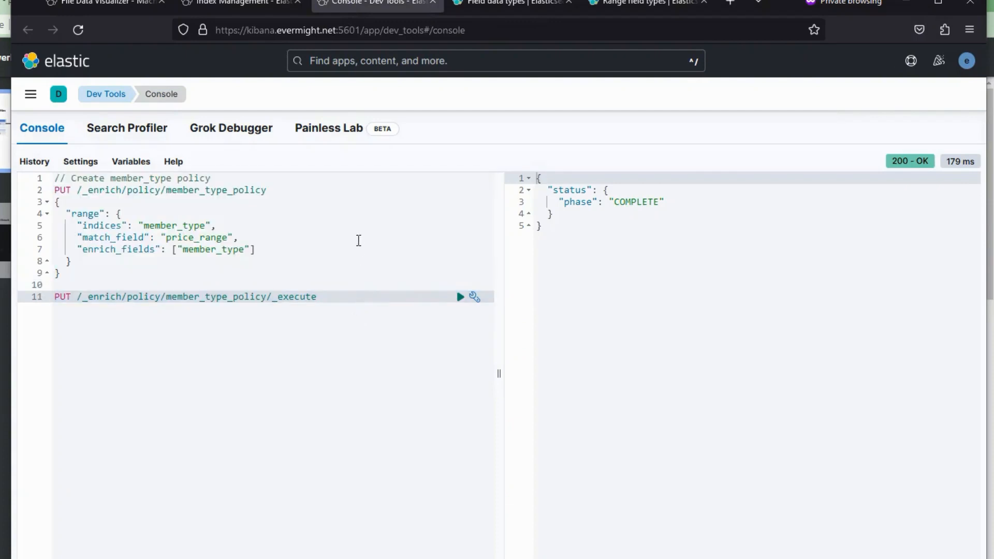
left_click(317, 190)
left_click(459, 192)
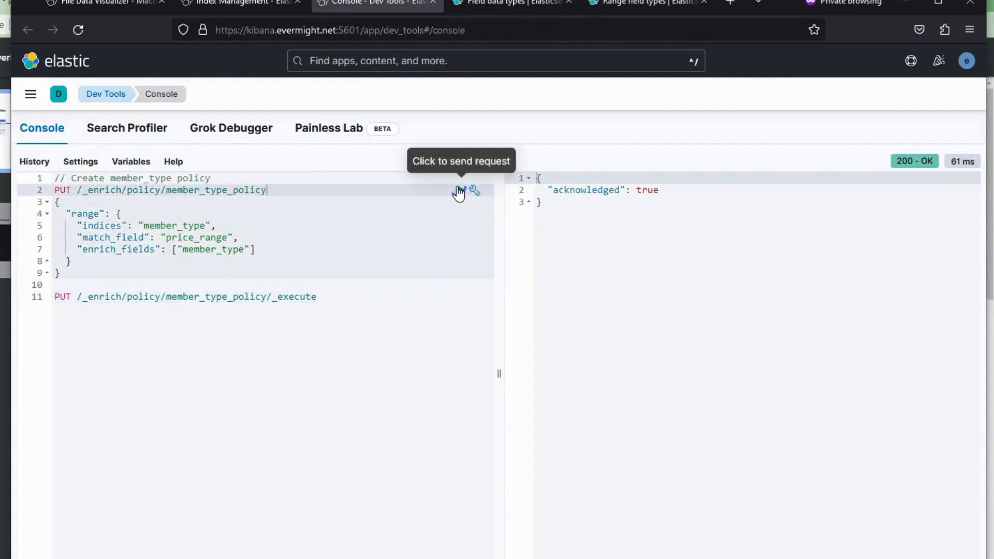
left_click(369, 296)
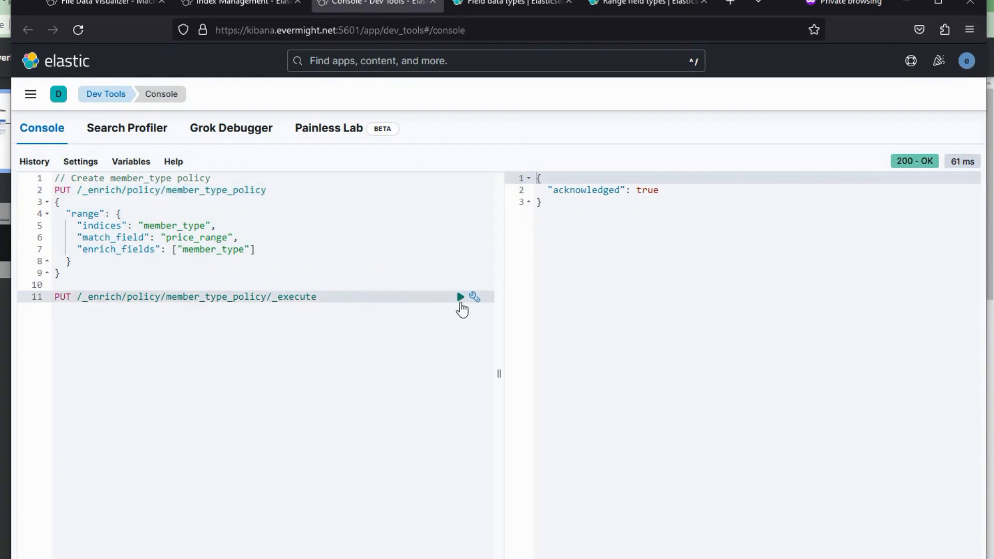
left_click(463, 300)
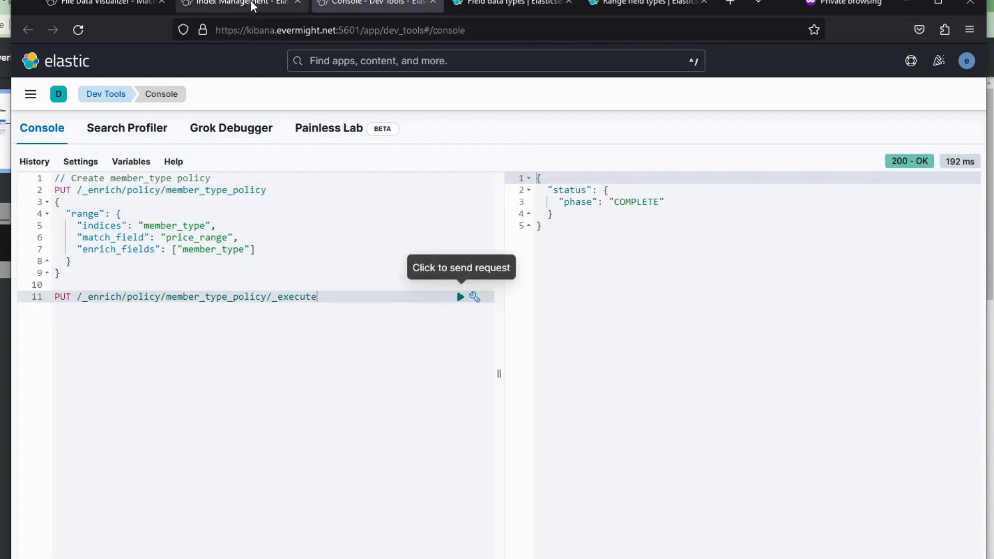
- Reload the list in Index Management and look for the enrich index of member_type_policy
left_click(231, 5)
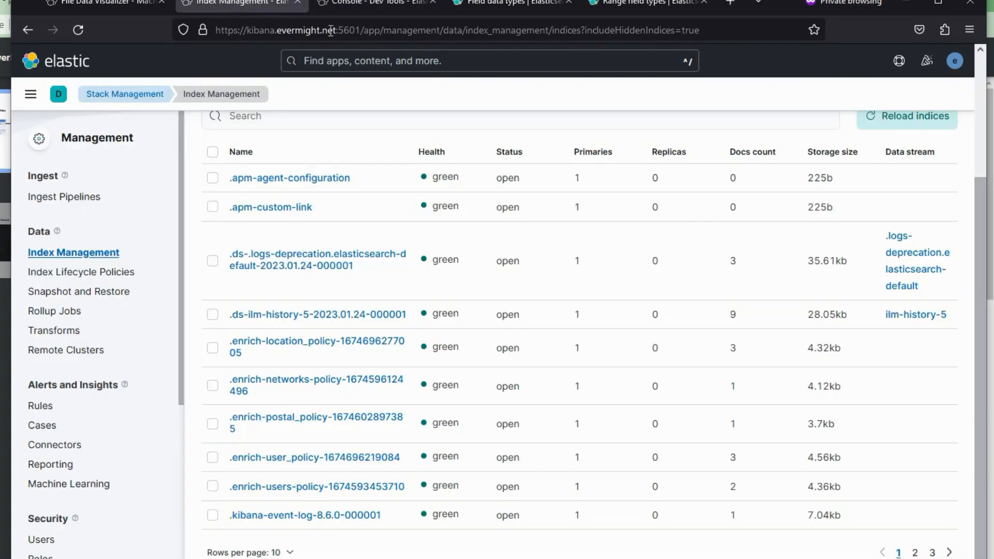
left_click(912, 116)
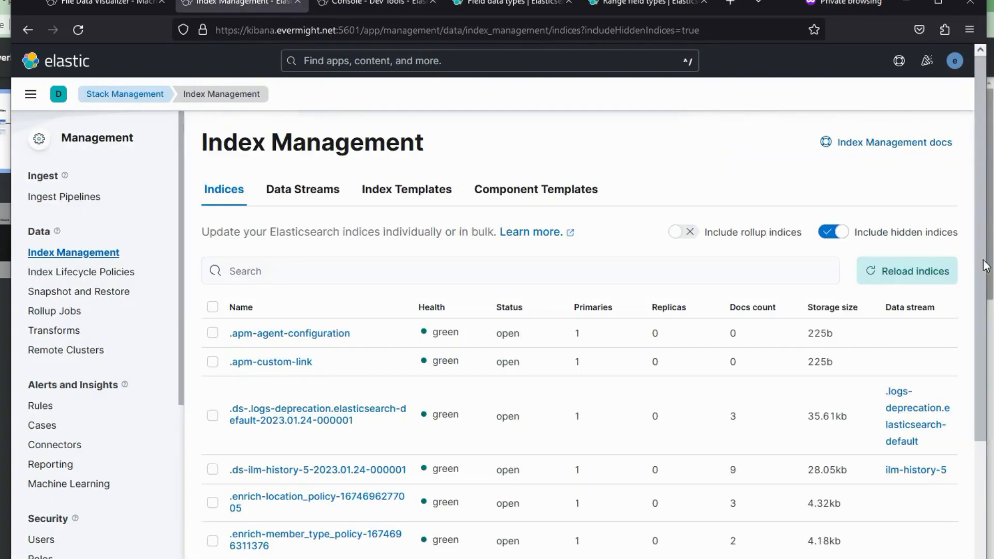
scroll(986, 427, "down", 3)
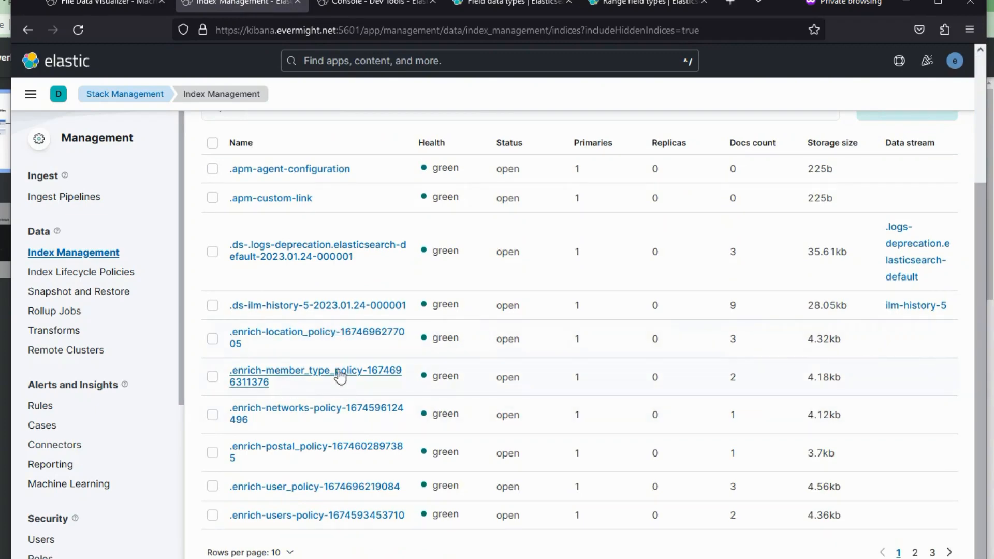
- Close the File Data Visualizer page that holds the finished member_type import
left_click(142, 8)
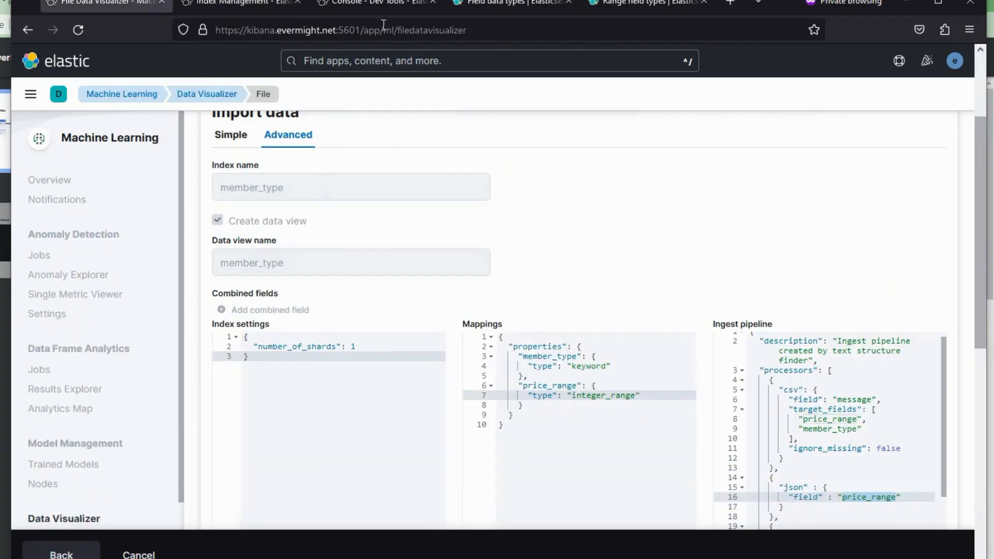
left_click(162, 3)
left_click(233, 6)
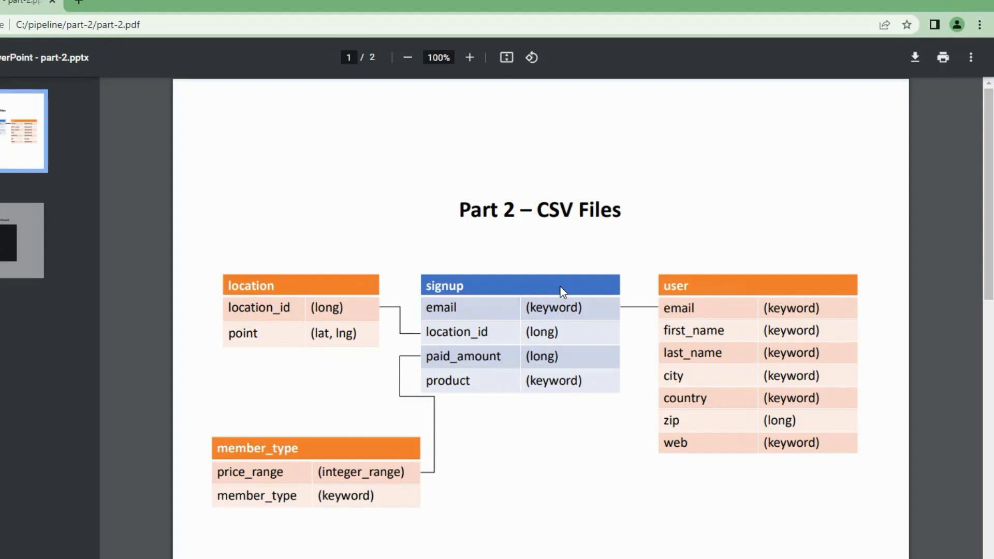
- Load signup.csv from the part-2 data folder into Kibana's File Data Visualizer for analysis
key("alt+Tab")
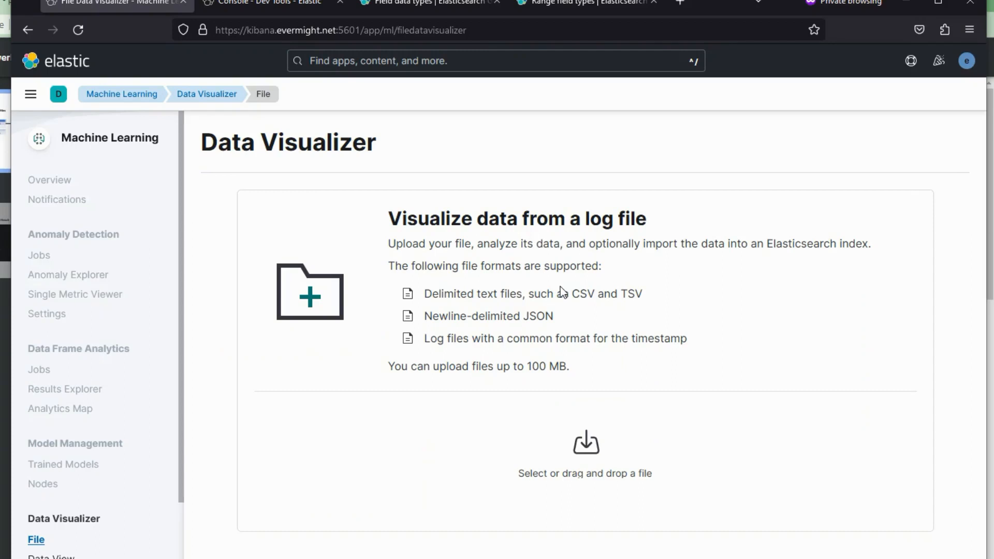
key("alt+Tab")
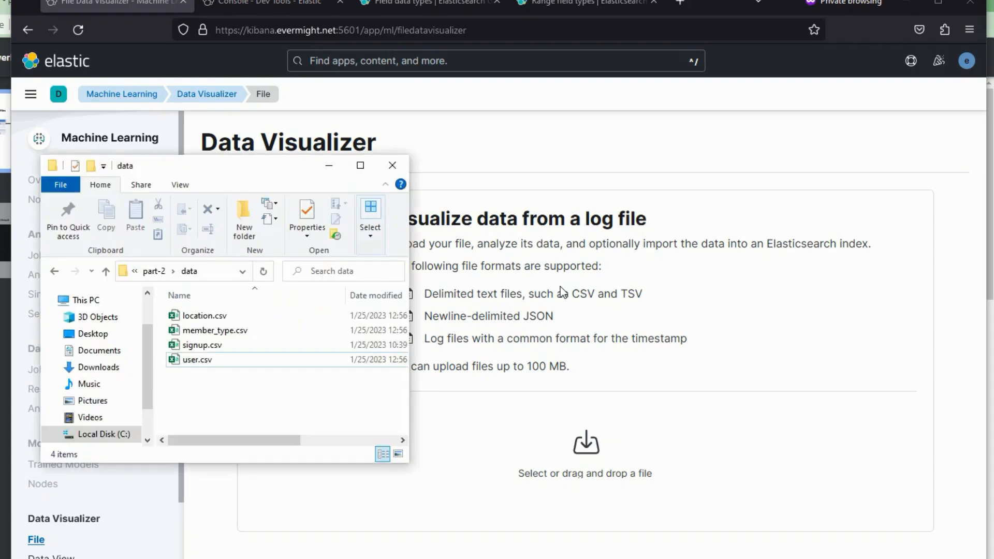
left_click(226, 346)
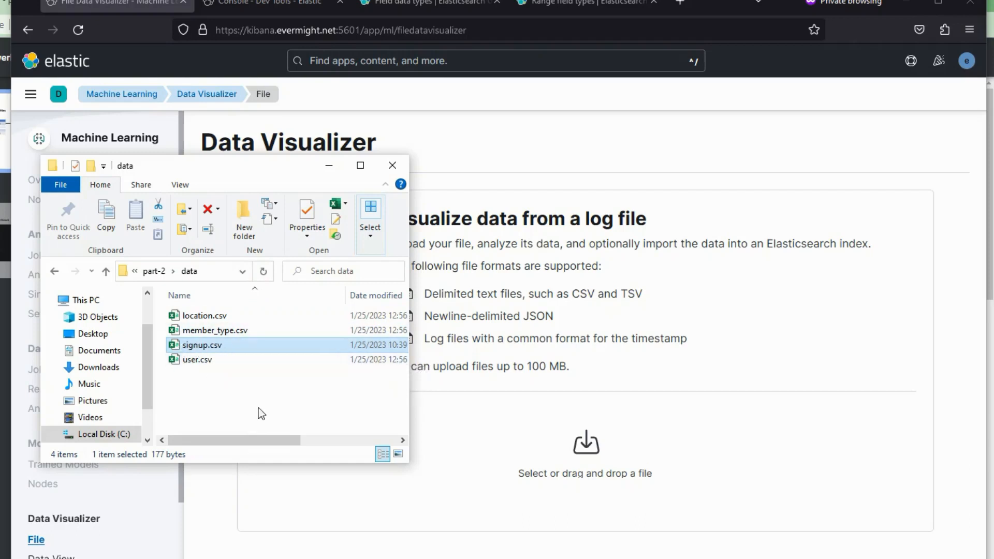
left_click(207, 375)
left_click(203, 346)
left_click_drag(206, 352, 567, 448)
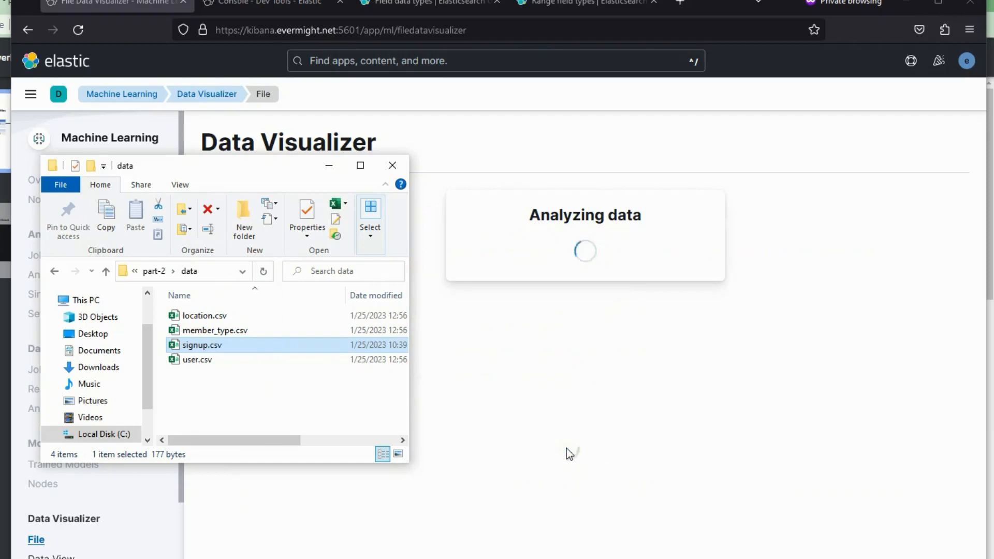
left_click(743, 157)
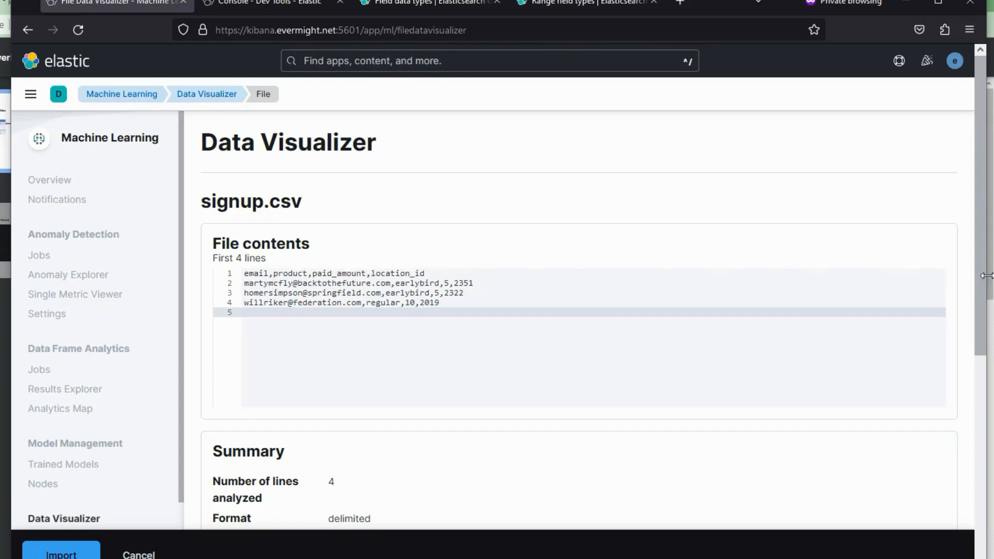
- Proceed to importing signup.csv, name the index signup, and show the advanced import settings with mappings and ingest pipeline
scroll(969, 413, "down", 3)
scroll(963, 483, "down", 1)
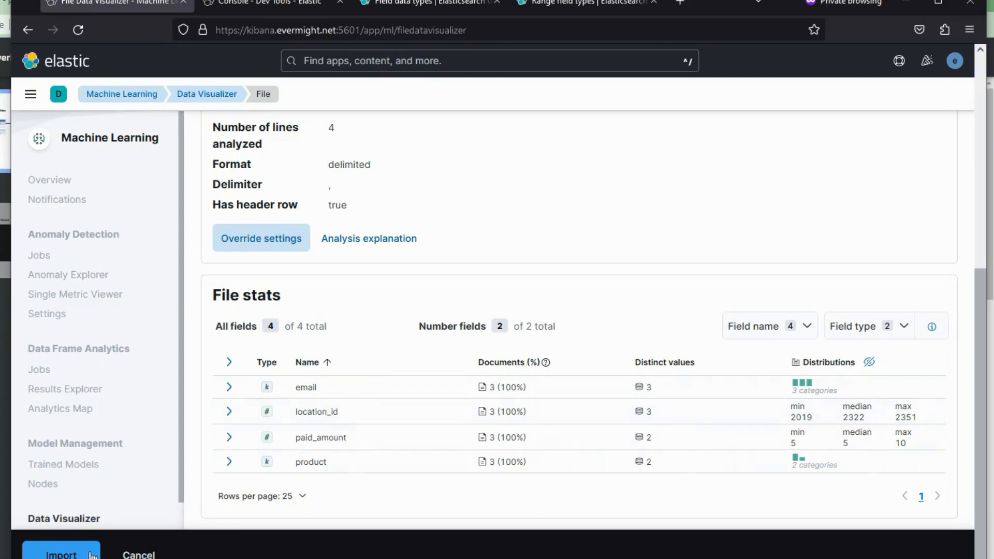
left_click(61, 555)
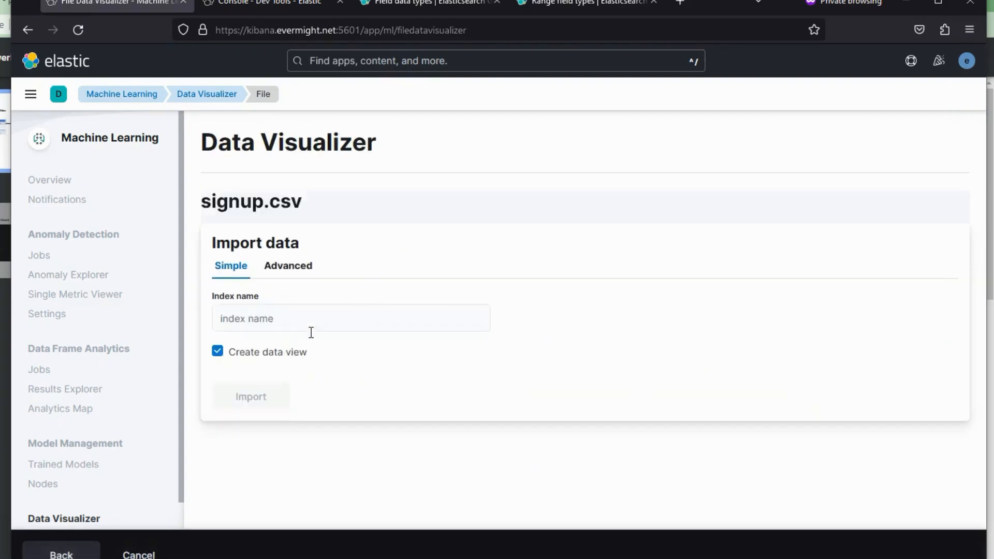
left_click(284, 319)
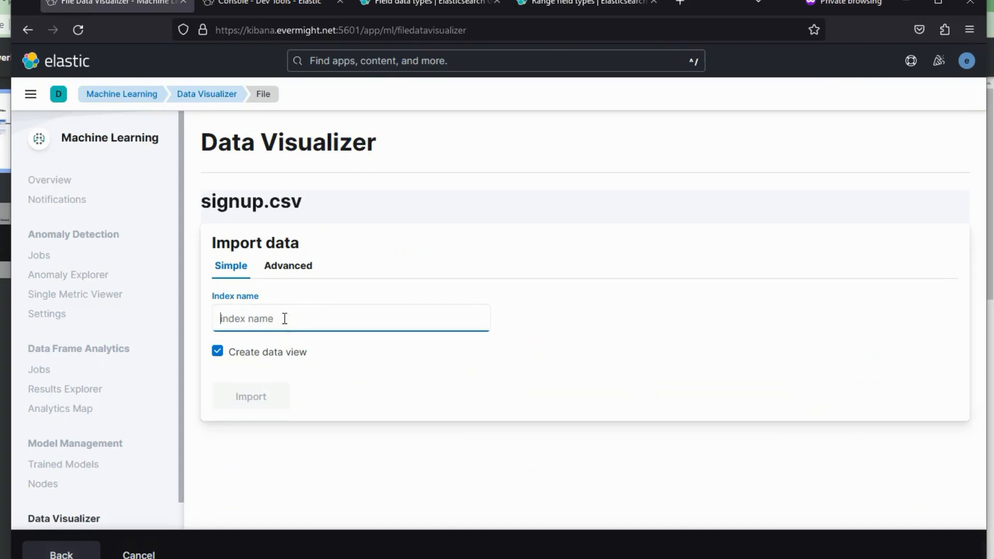
type("signup")
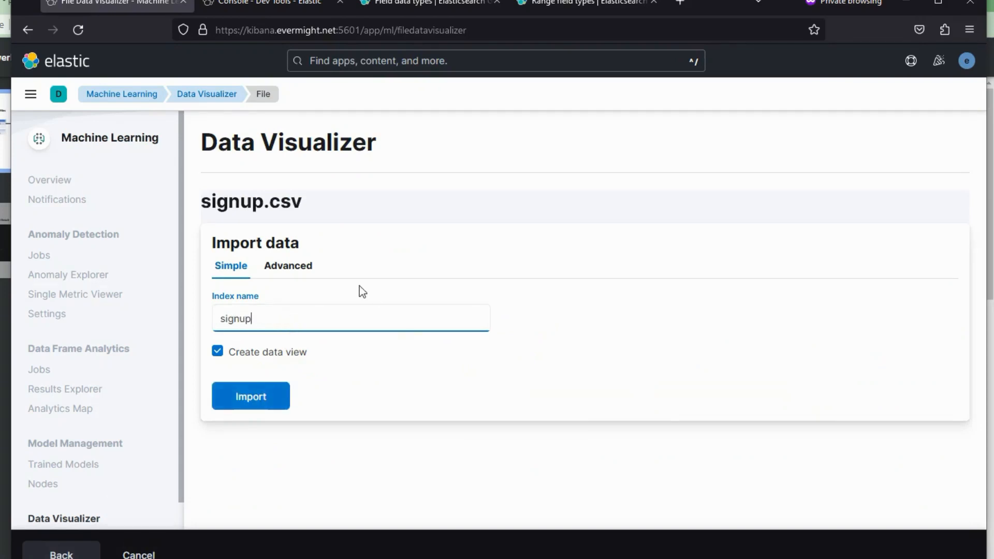
left_click(291, 269)
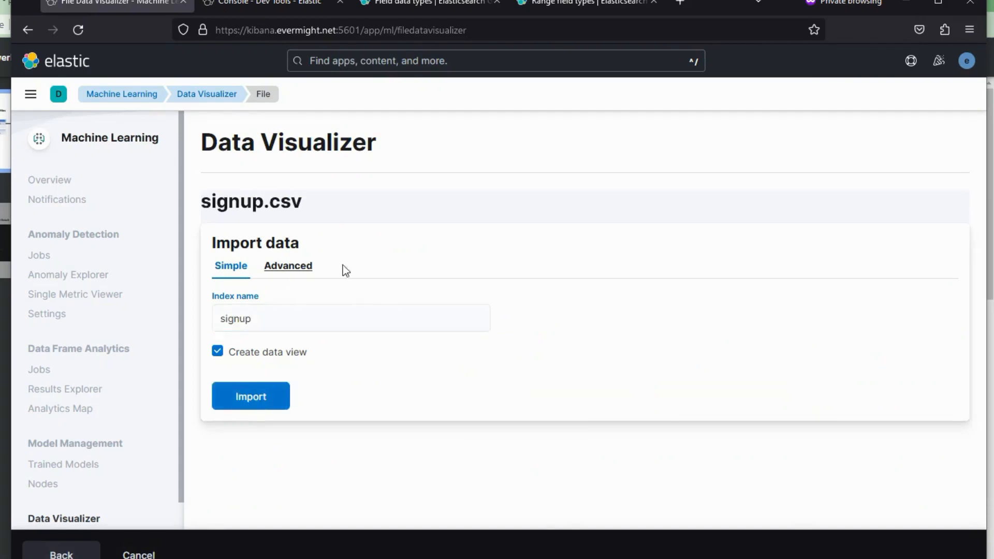
left_click_drag(985, 201, 983, 408)
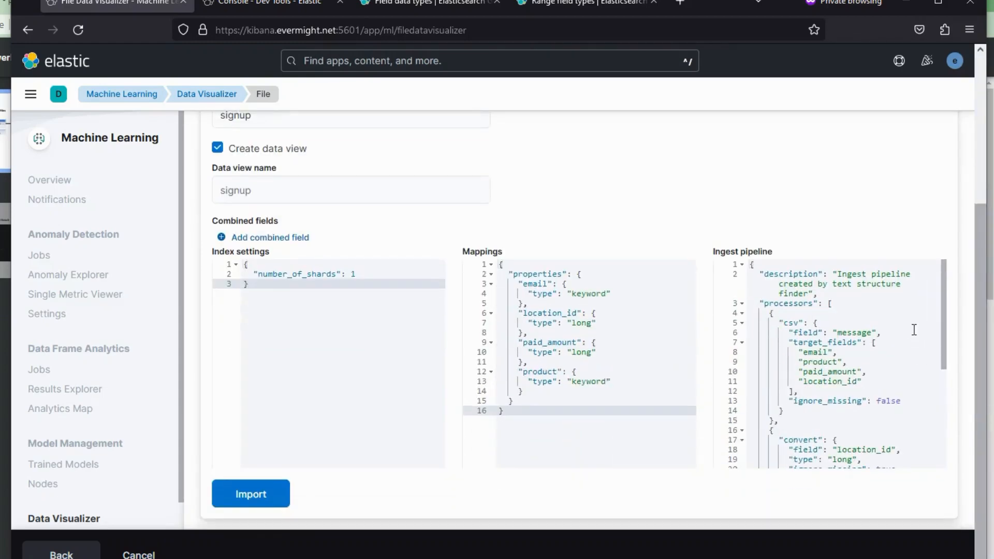
- Review the signup field mappings against the CSV Files schema and the Desired Result slide in part-2.pdf
left_click(596, 293)
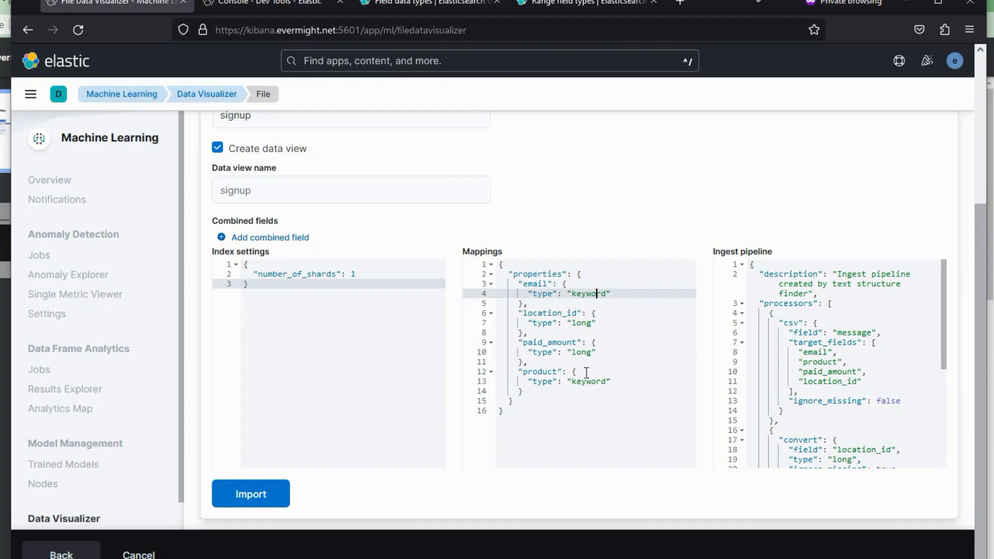
left_click_drag(548, 293, 572, 382)
left_click(562, 394)
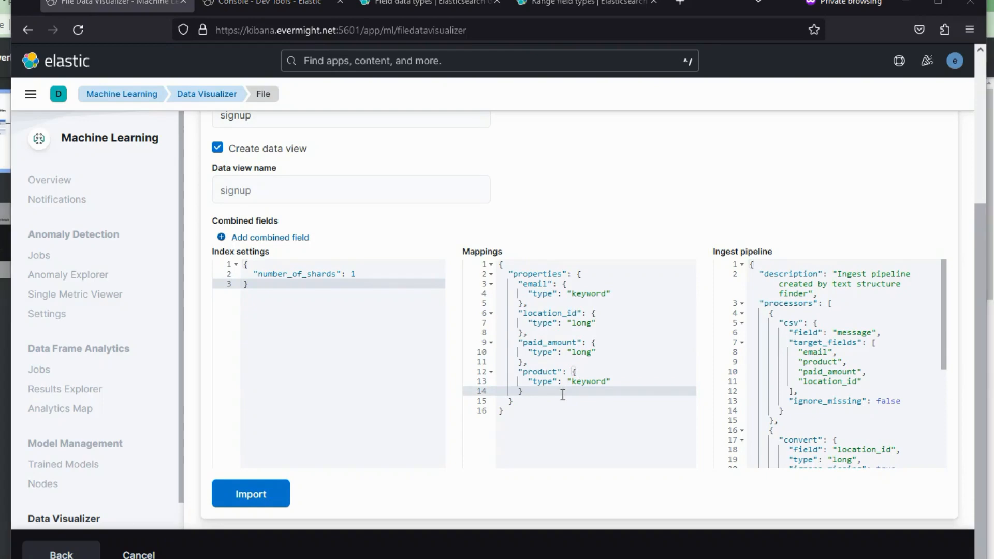
key("alt+Tab")
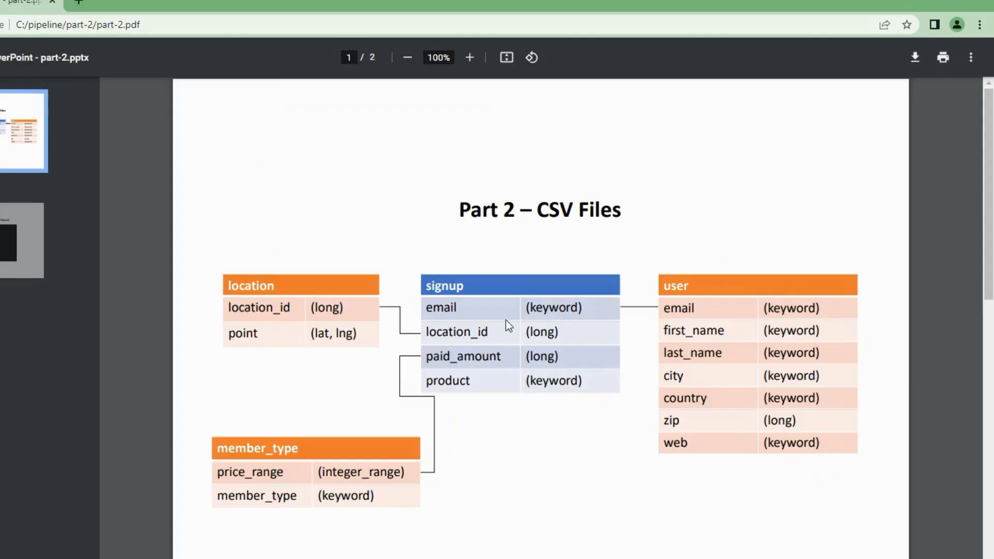
left_click(15, 248)
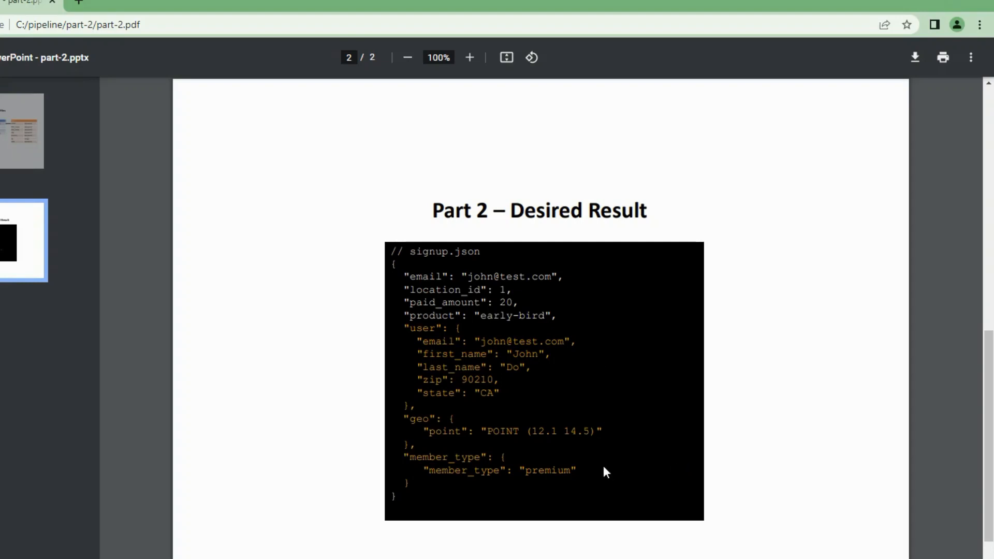
left_click_drag(422, 432, 621, 439)
key("alt+Tab")
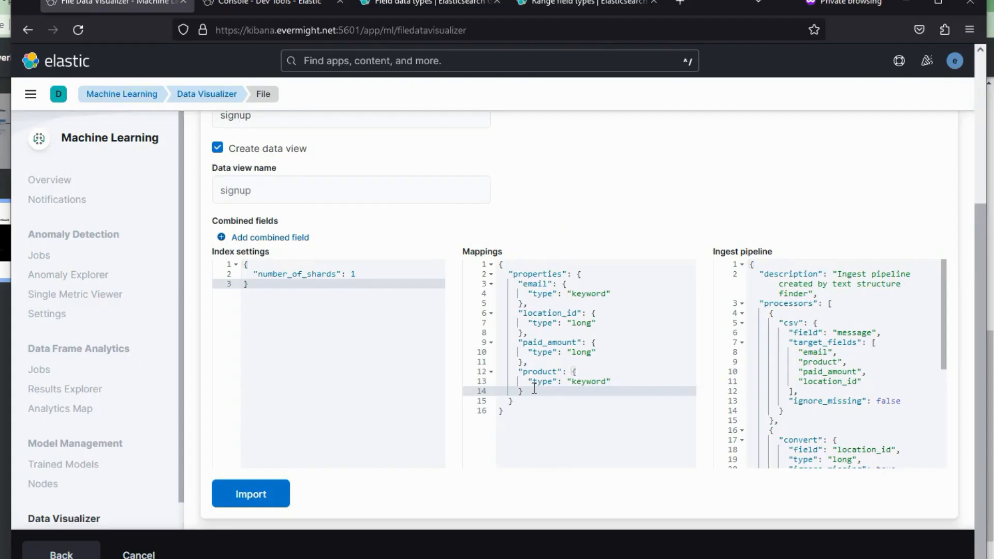
- Open part-2/mapping/signup.json in the GitHub repository and copy its geo block containing the geo_point mapping for point
key("alt+Tab")
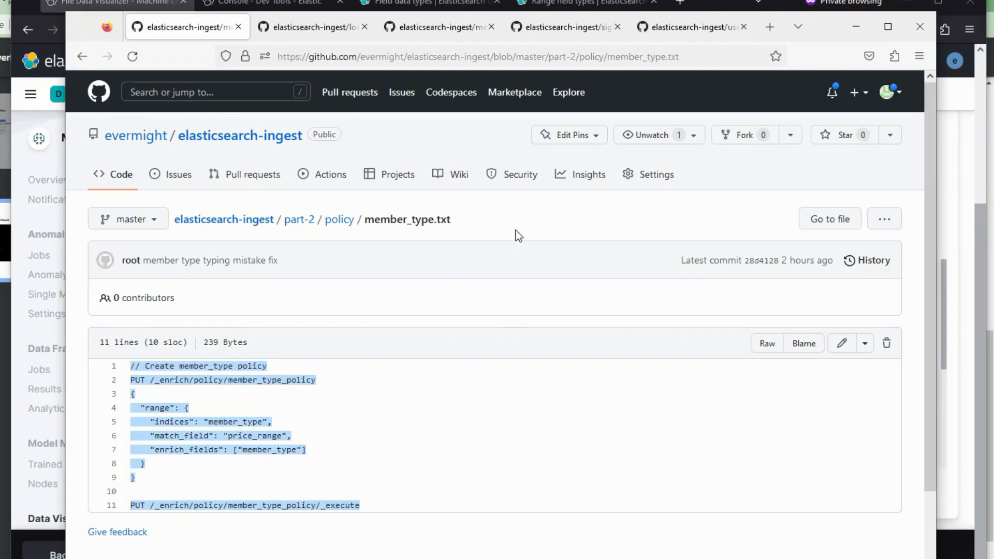
left_click(306, 223)
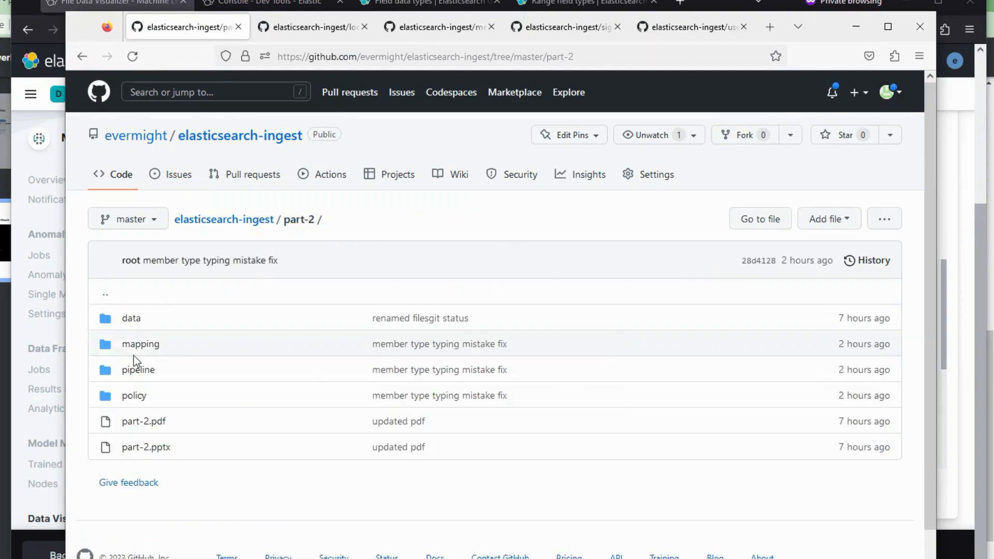
left_click(138, 347)
left_click(152, 377)
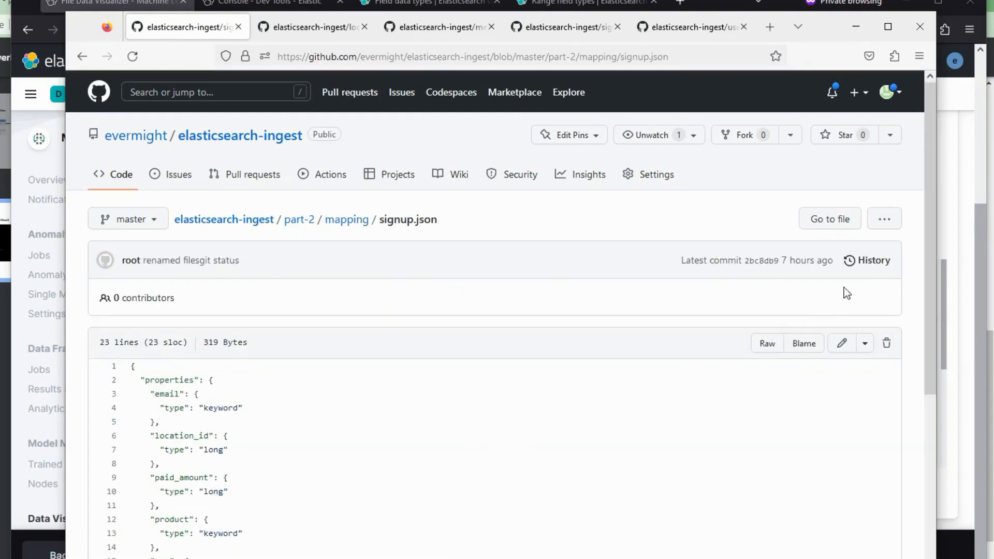
scroll(925, 378, "down", 5)
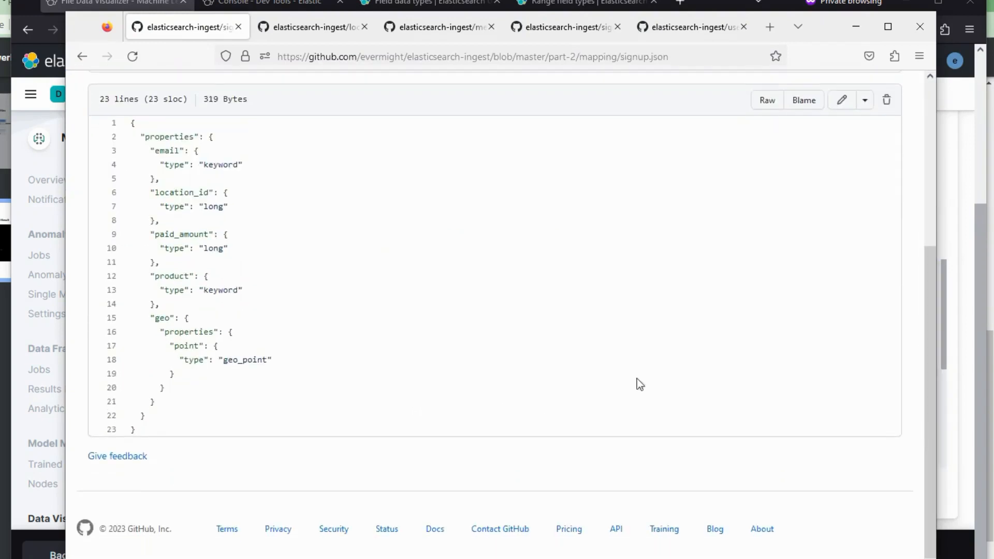
left_click_drag(157, 402, 129, 317)
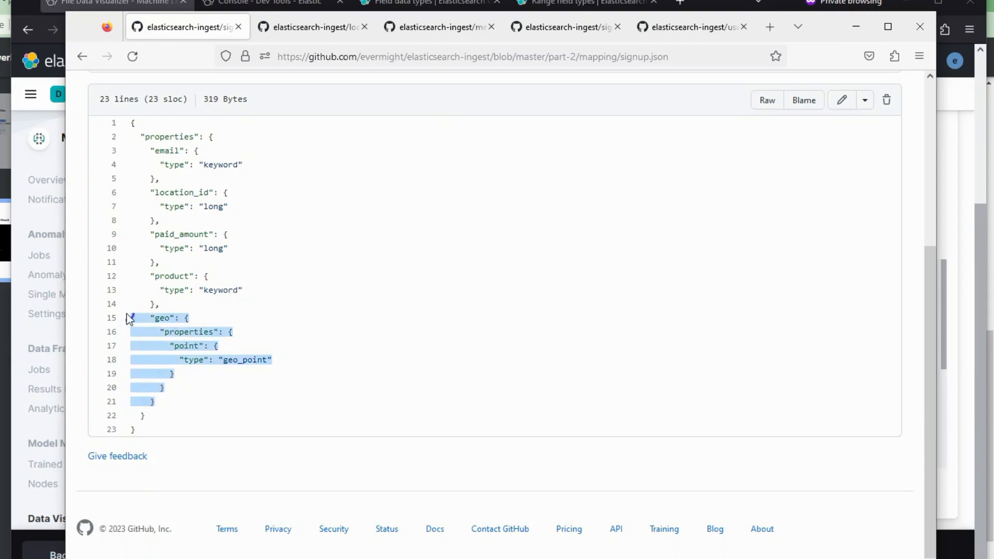
right_click(194, 354)
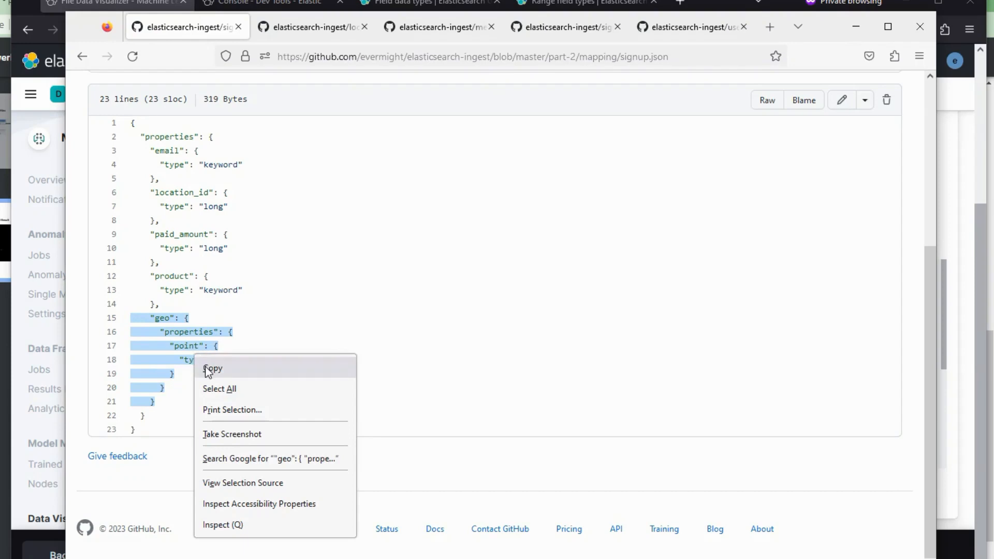
left_click(206, 368)
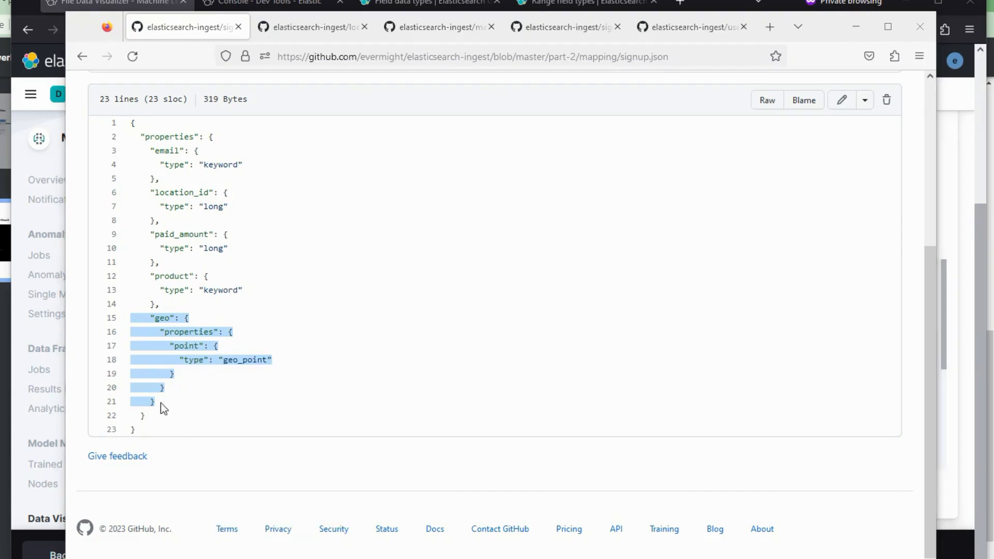
- Add the copied geo block after the product field in the signup import mappings in Kibana, separated by a comma
key("alt+Tab")
left_click(533, 390)
type(",")
key("Return")
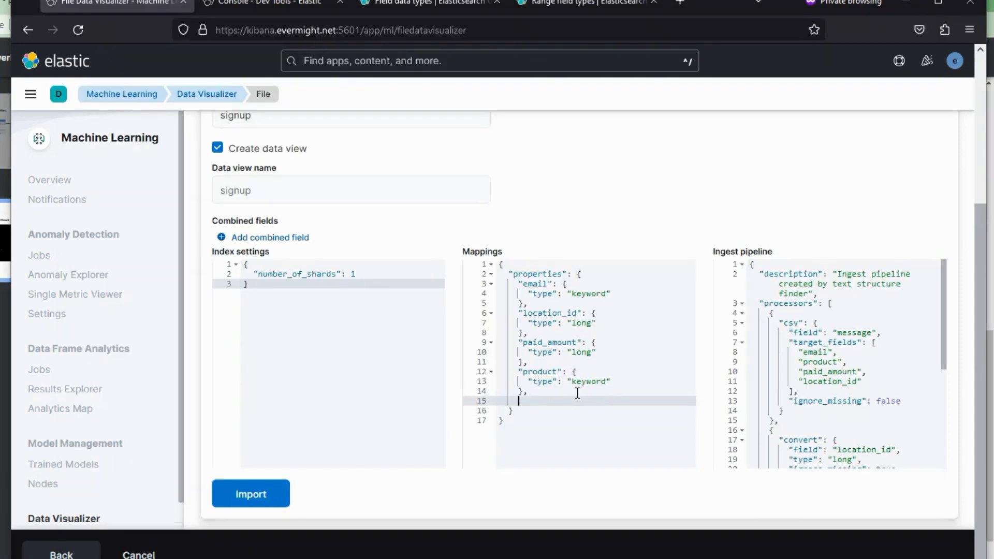
key("shift+Home")
key("ctrl+v")
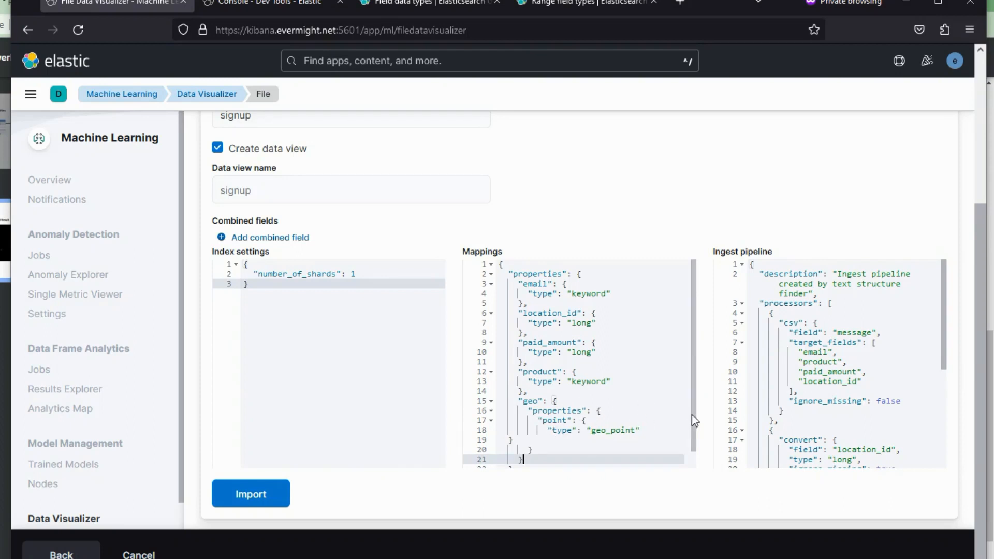
left_click_drag(696, 422, 698, 444)
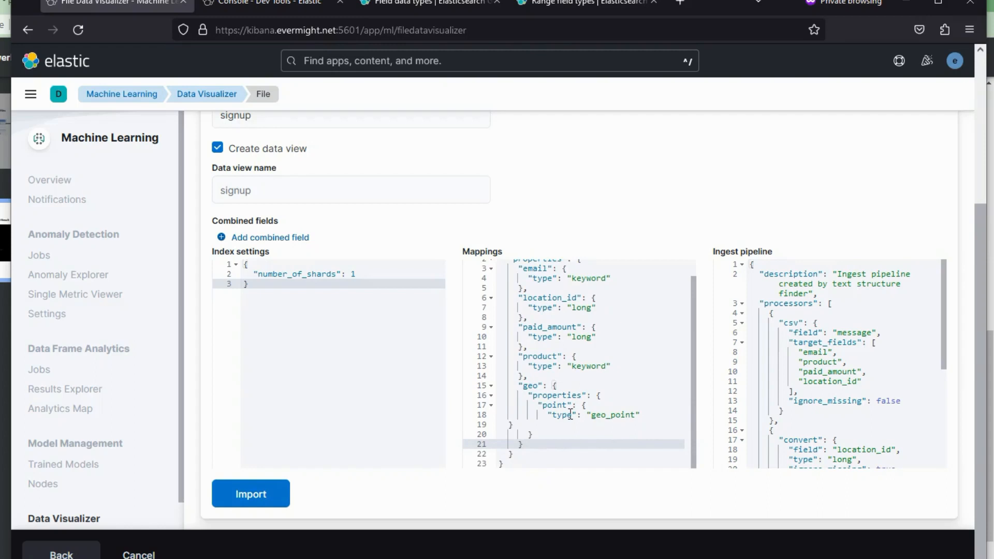
- Check the table relationships in the CSV Files slide and examine the rest of the generated ingest pipeline in Kibana
left_click(568, 414)
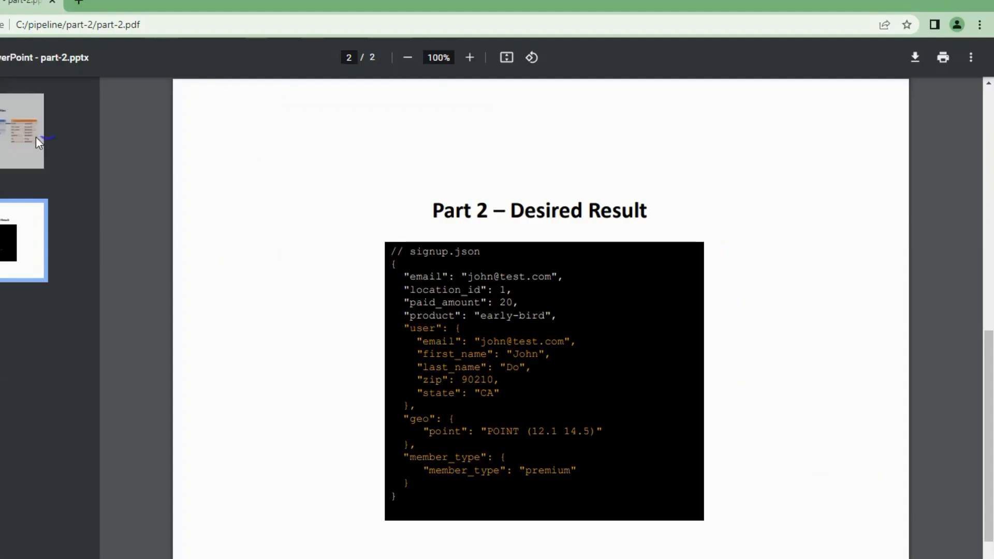
left_click(36, 136)
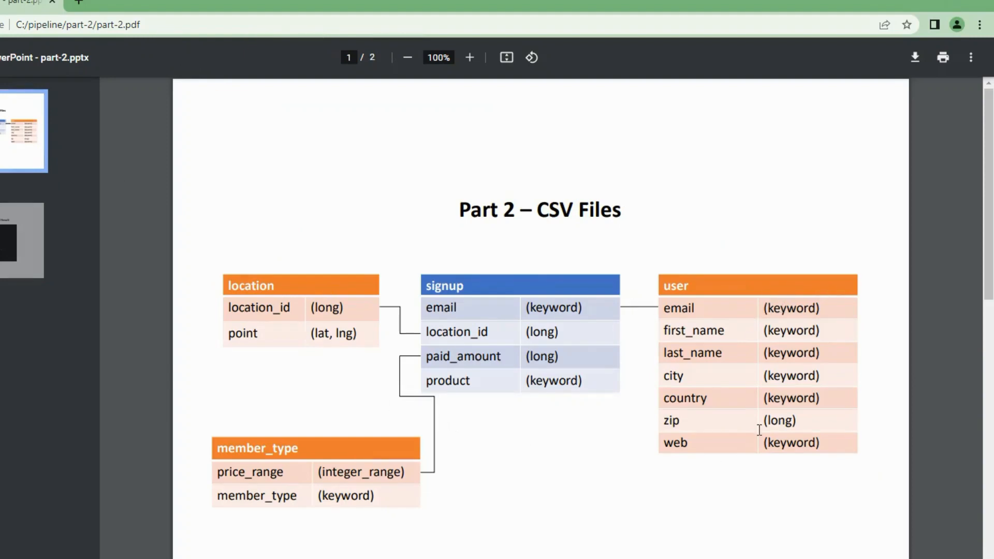
key("alt+Tab")
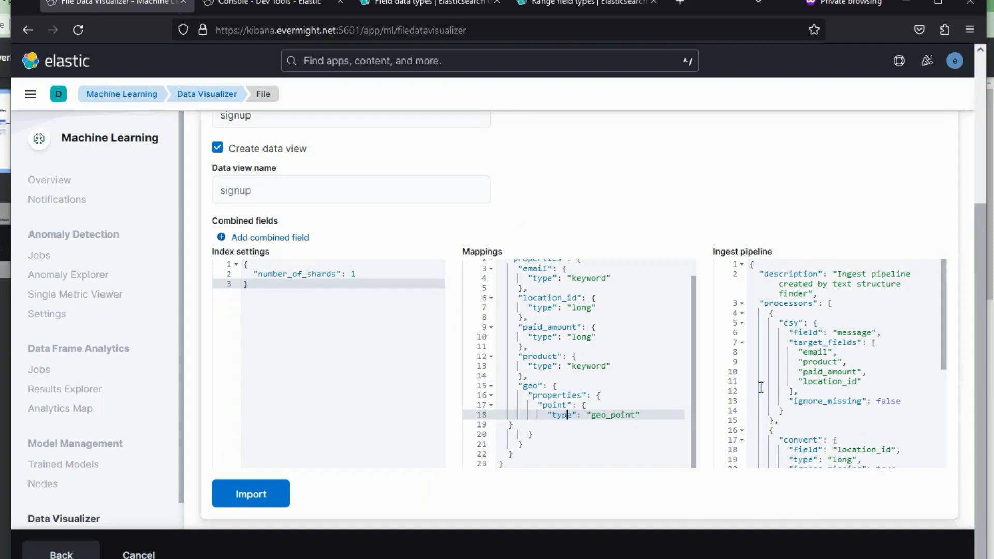
left_click_drag(945, 311, 948, 428)
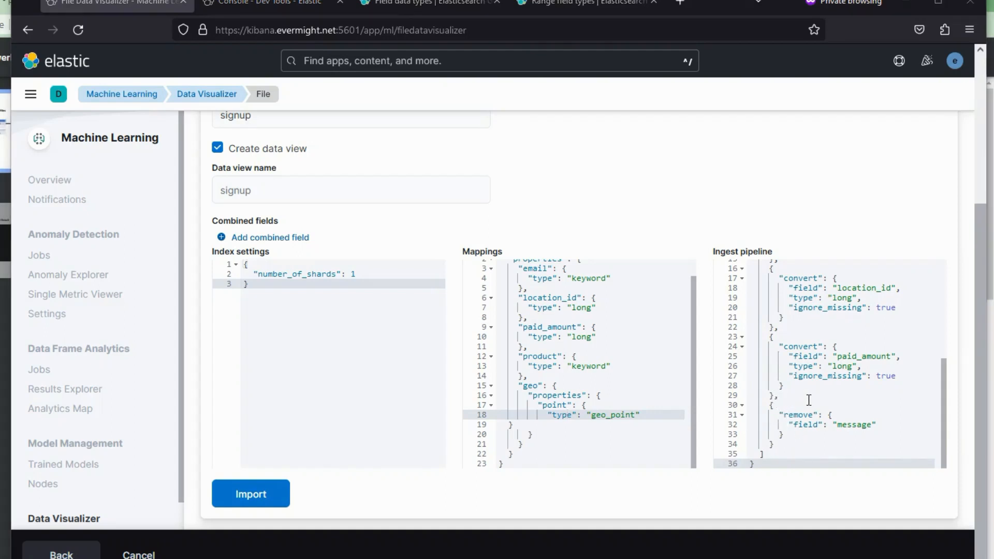
- View the user policy definition in part-2/policy/user.txt on GitHub, and return to the part-2 folder
key("alt+Tab")
left_click(82, 57)
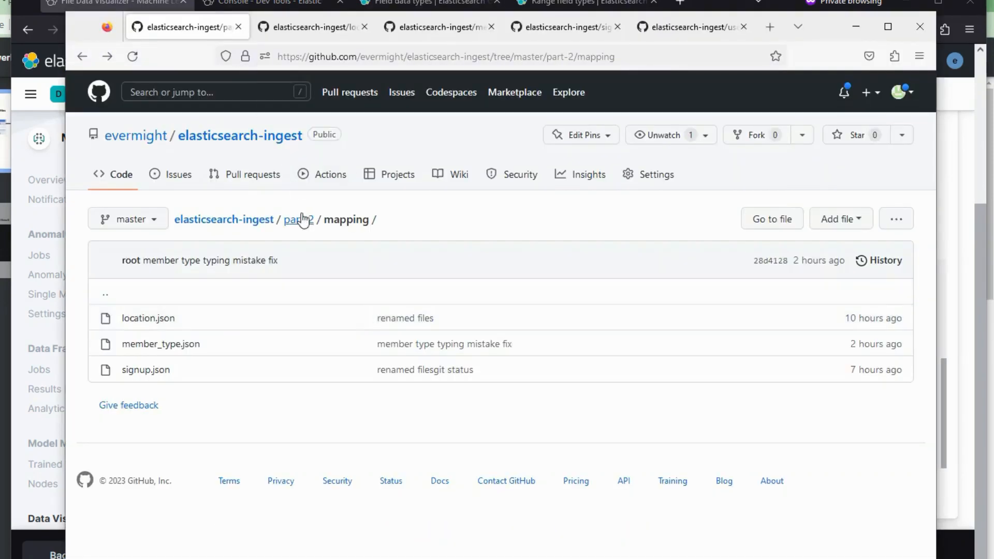
left_click(131, 397)
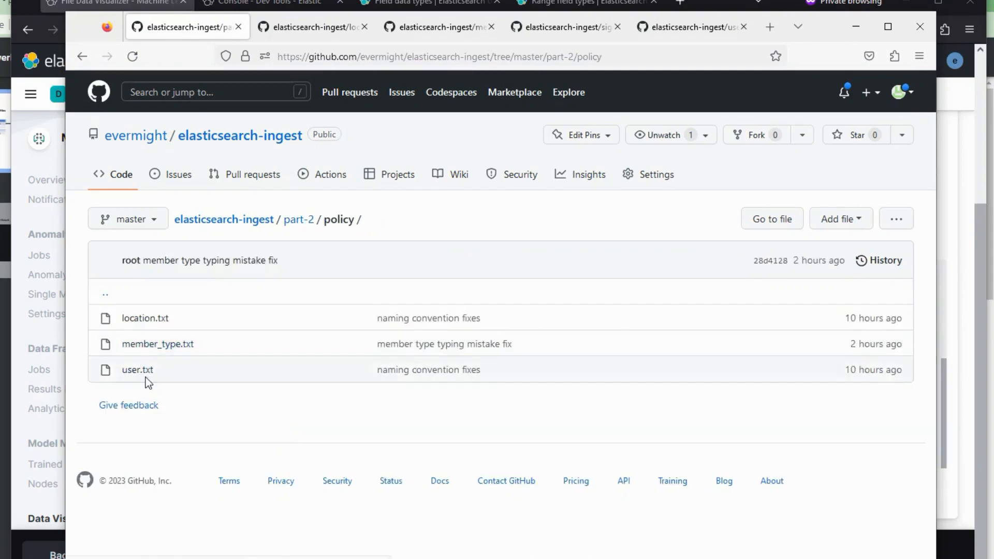
left_click(138, 369)
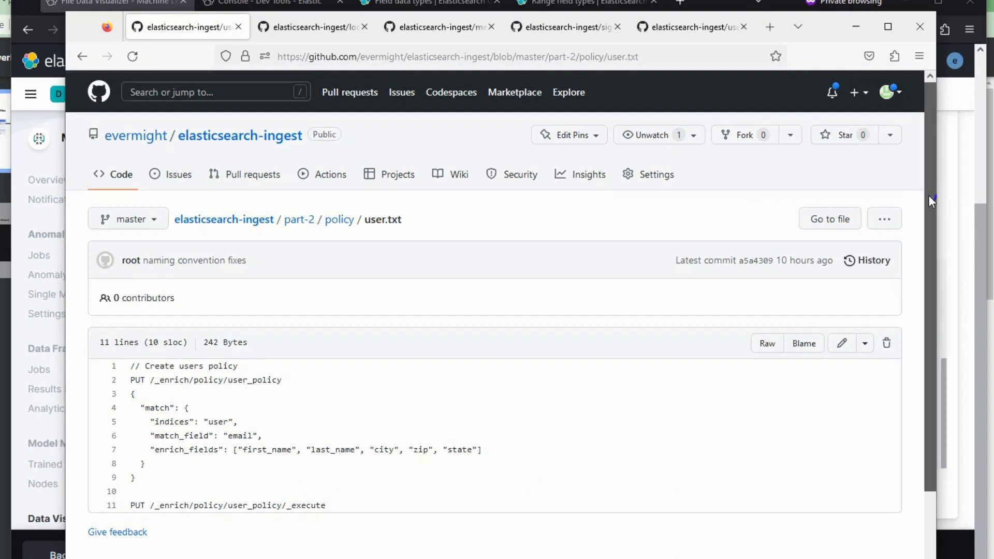
left_click(300, 219)
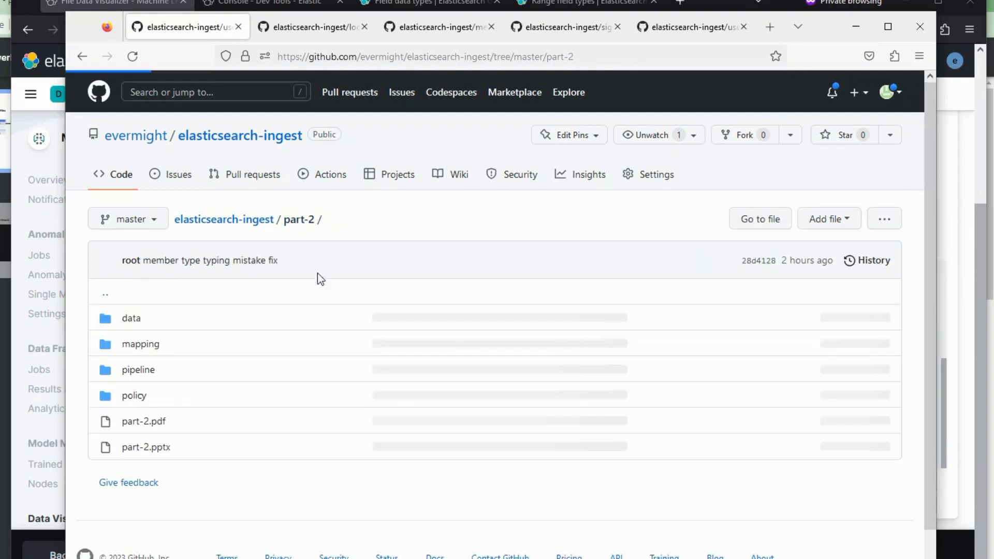
- Open part-2/pipeline/signup.json in the GitHub repository and select its three enrich processors for user_policy, member_type_policy and location_policy
left_click(124, 371)
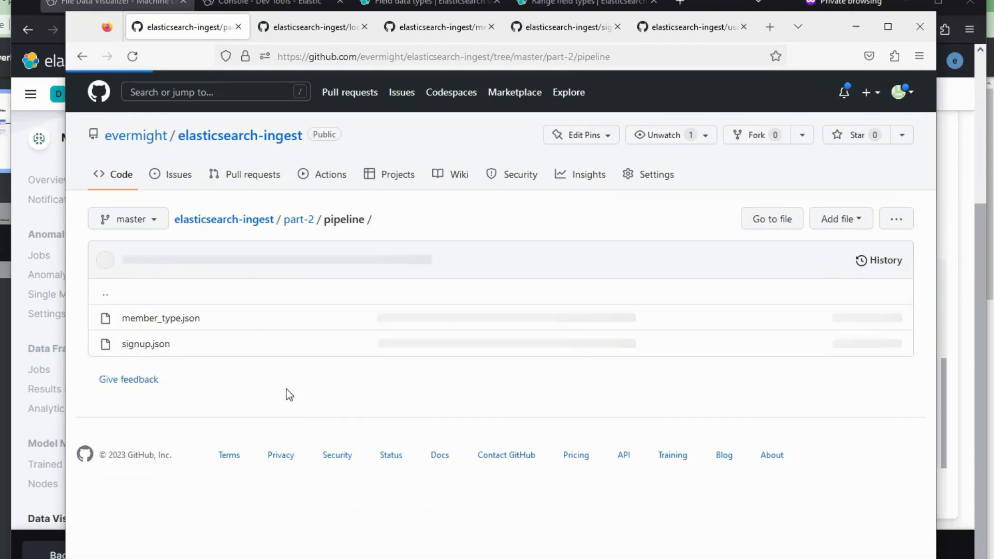
left_click(162, 346)
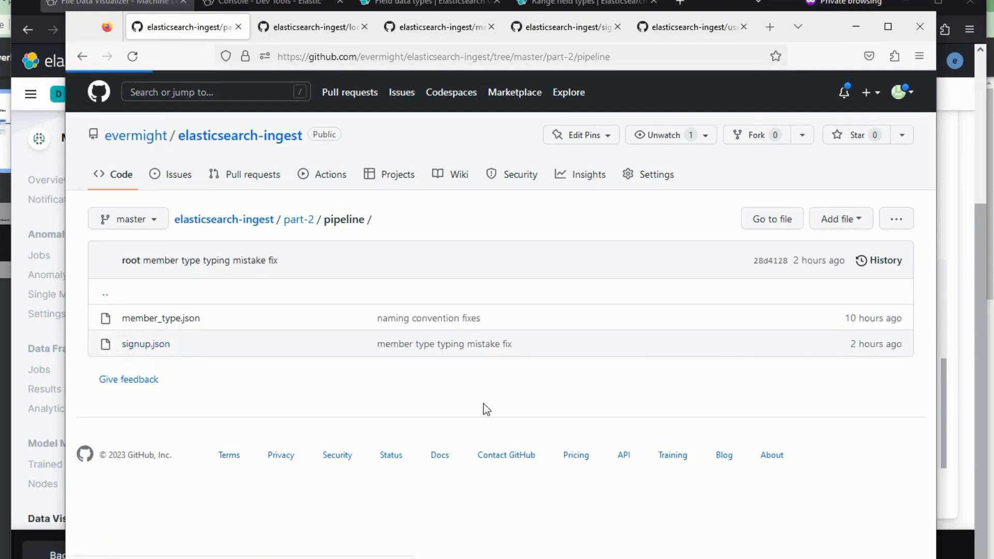
left_click_drag(930, 202, 928, 531)
left_click(937, 513)
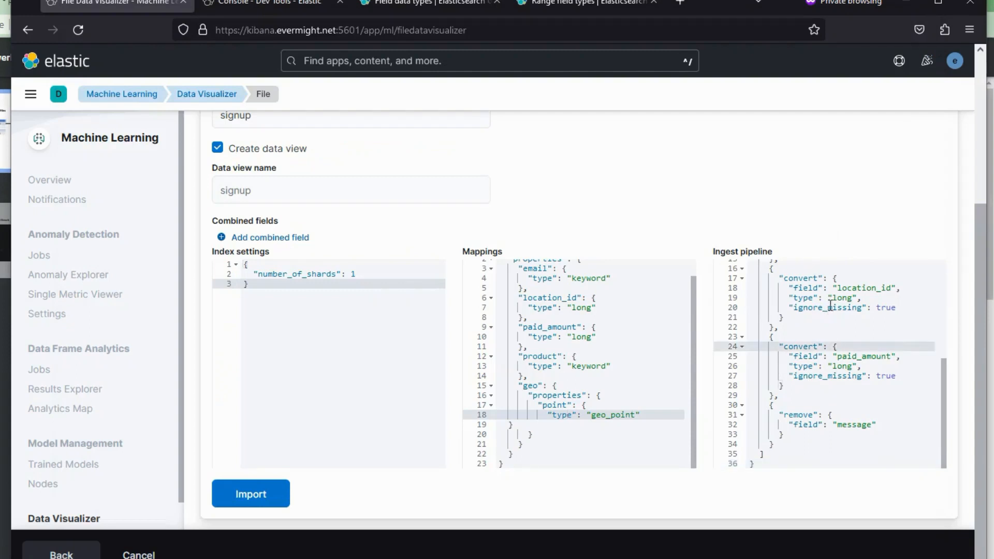
key("alt+Tab")
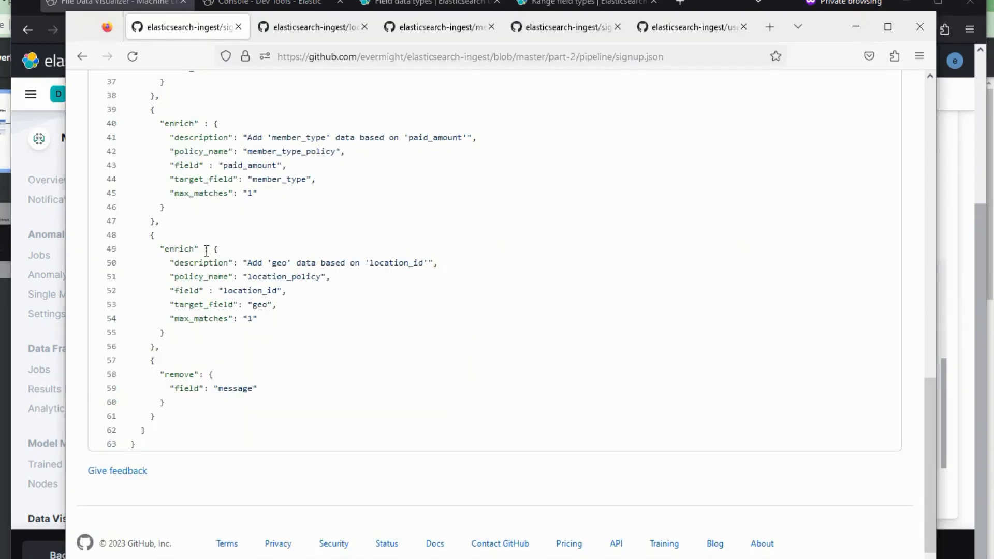
left_click_drag(926, 455, 926, 401)
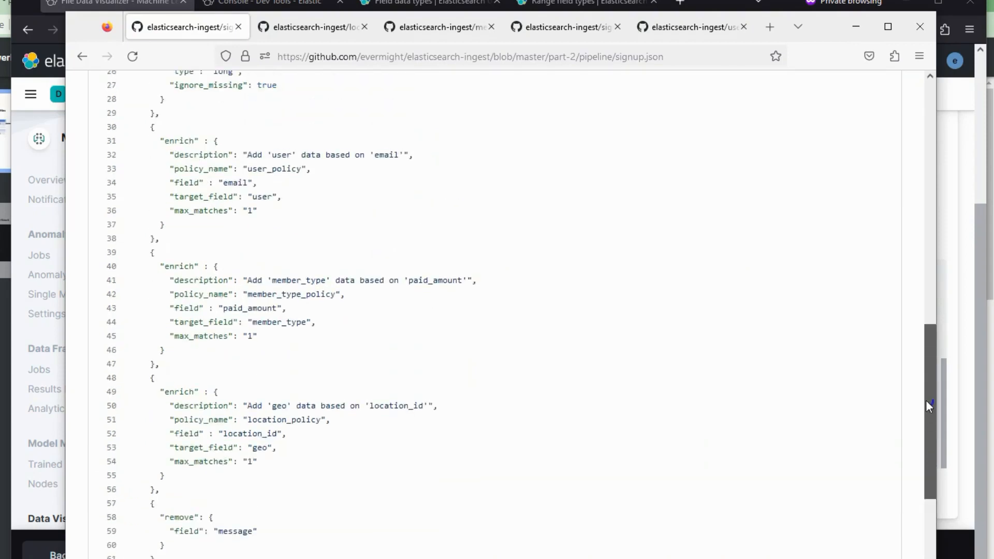
left_click_drag(175, 490, 135, 126)
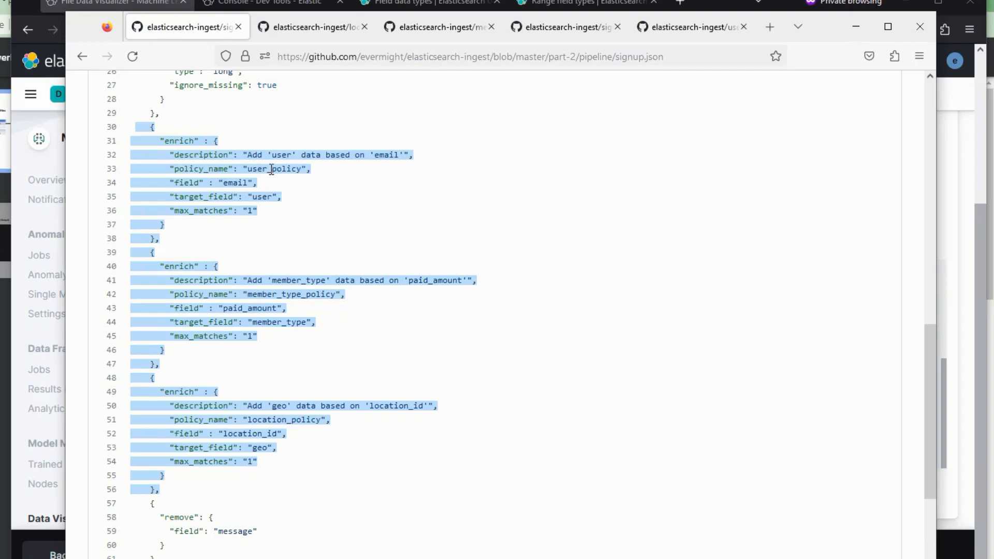
- Compare the enrich processors' email, paid_amount and location_id fields with the table relationships in the CSV Files slide
key("alt+Tab")
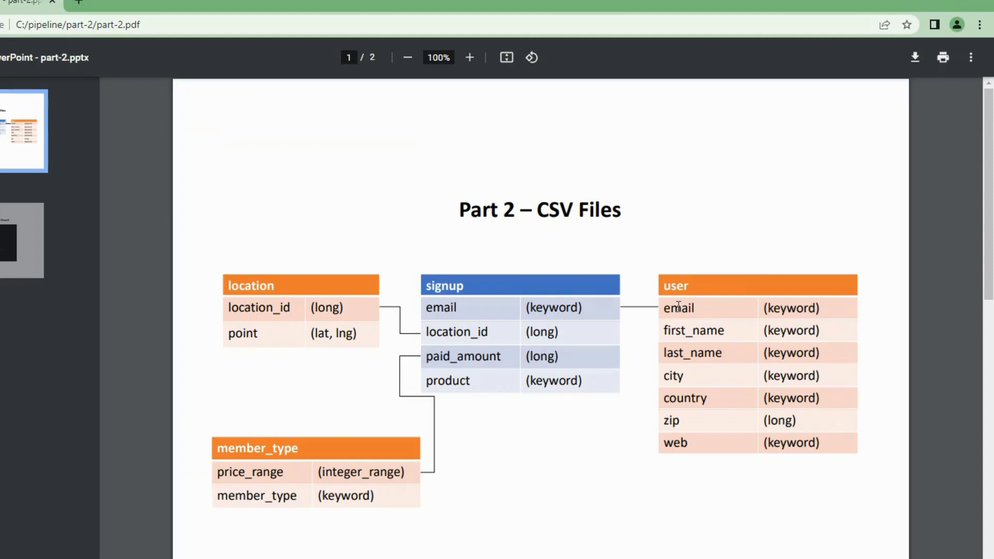
key("alt+Tab")
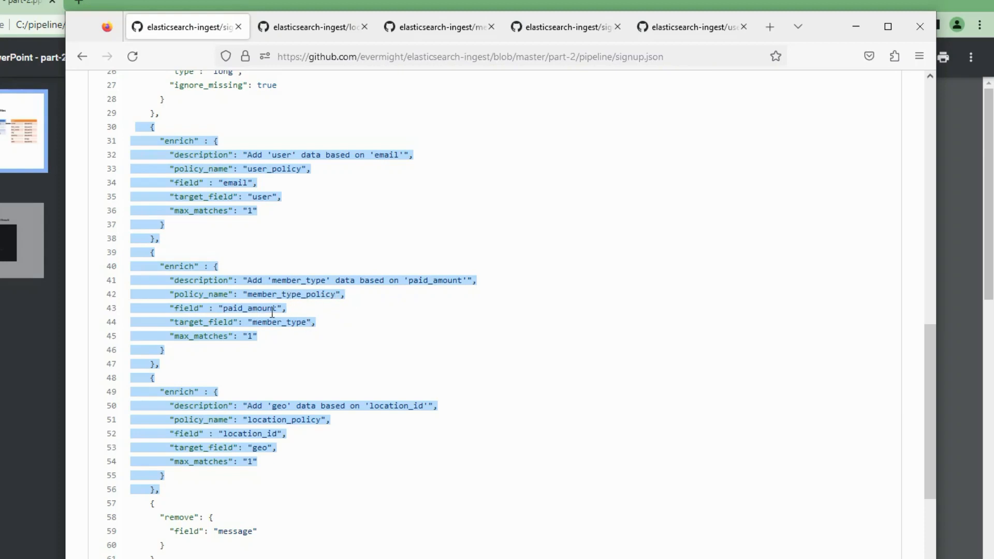
key("alt+Tab")
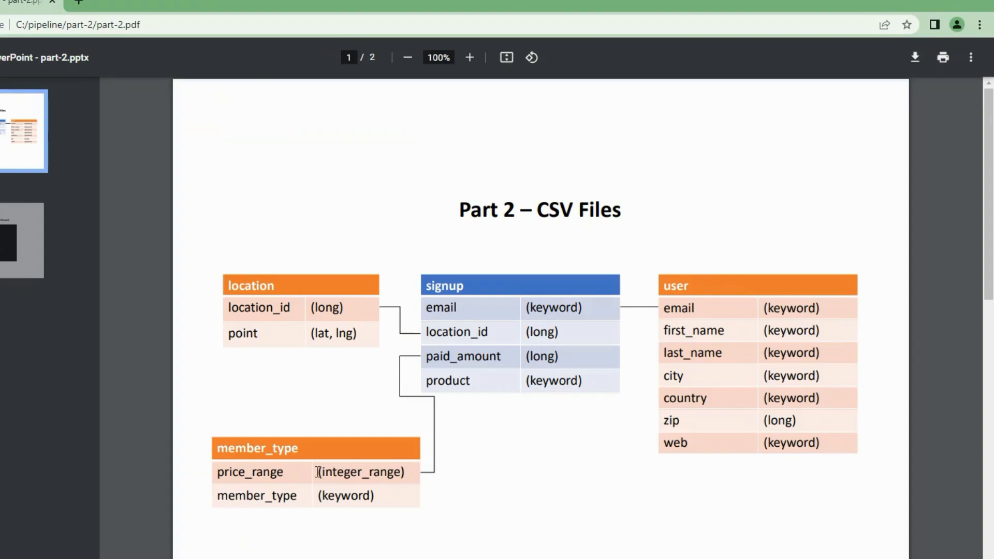
left_click_drag(560, 357, 469, 357)
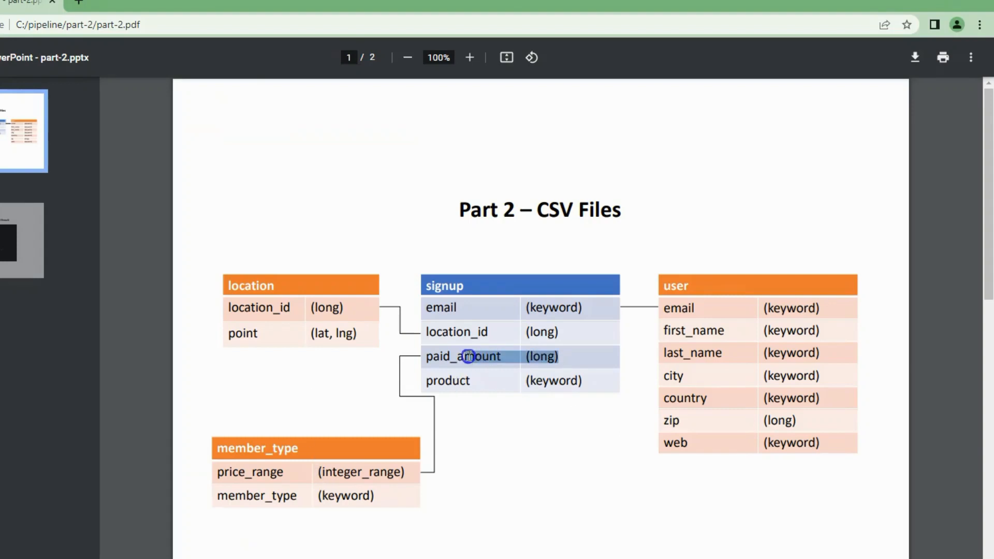
left_click(690, 300)
left_click_drag(429, 308, 461, 310)
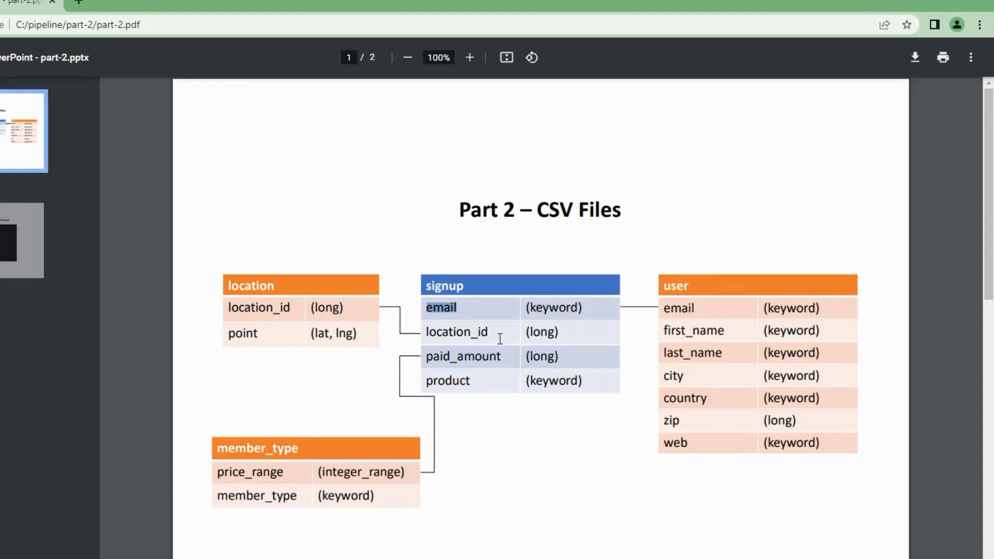
left_click_drag(430, 357, 486, 366)
key("alt+Tab")
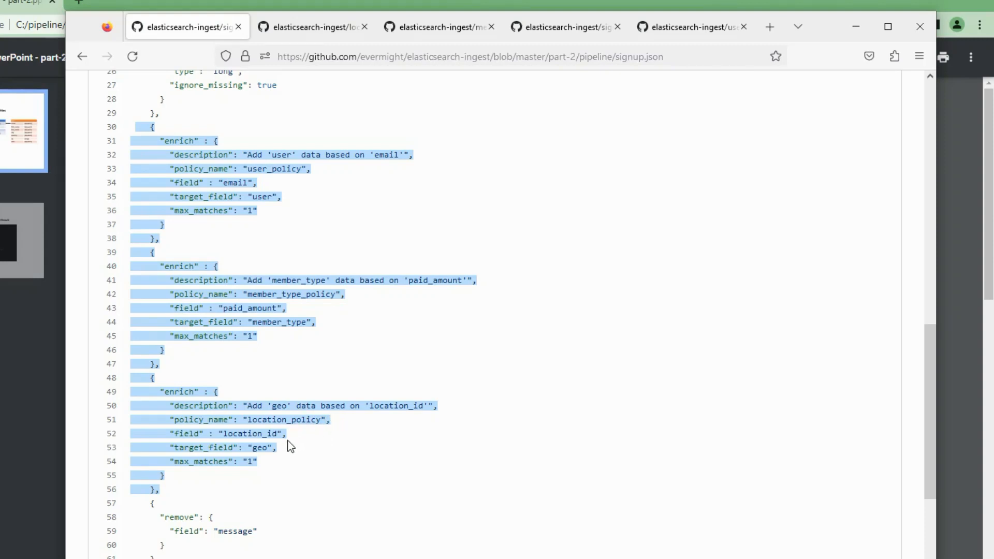
key("alt+Tab")
left_click_drag(459, 338, 553, 336)
key("alt+Tab")
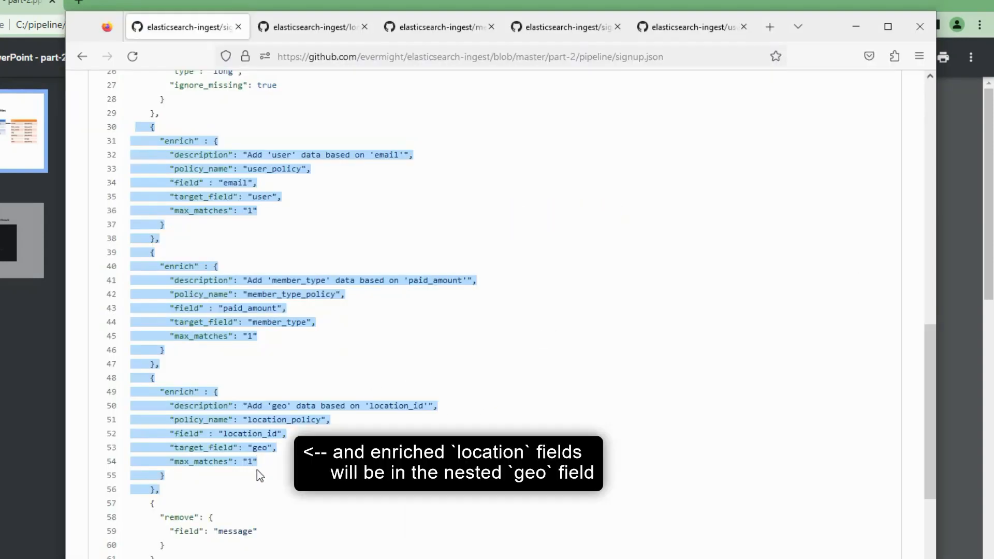
- Copy the selected enrich processors and insert them before the remove processor in Kibana's signup ingest pipeline
right_click(180, 323)
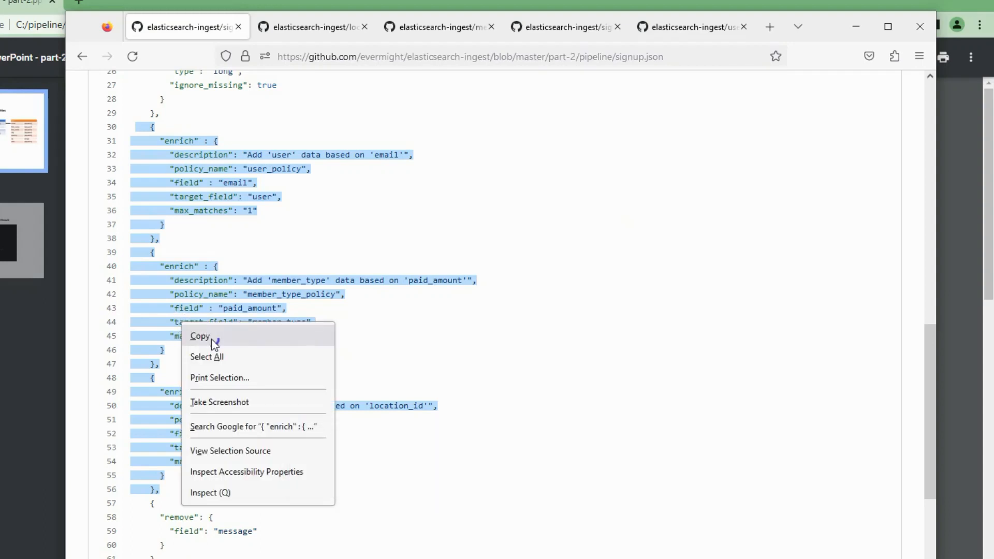
left_click(200, 336)
key("alt+Tab")
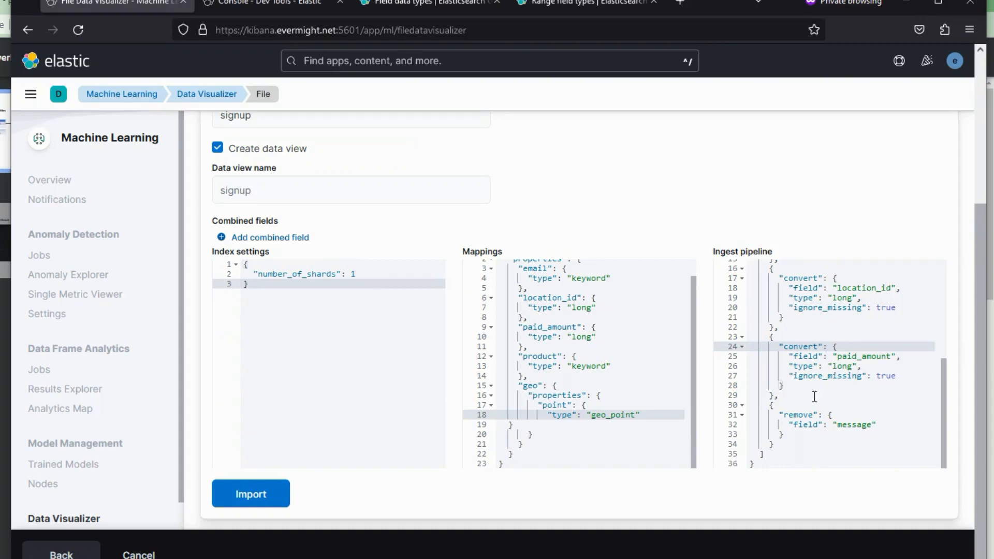
left_click(815, 396)
key("Return")
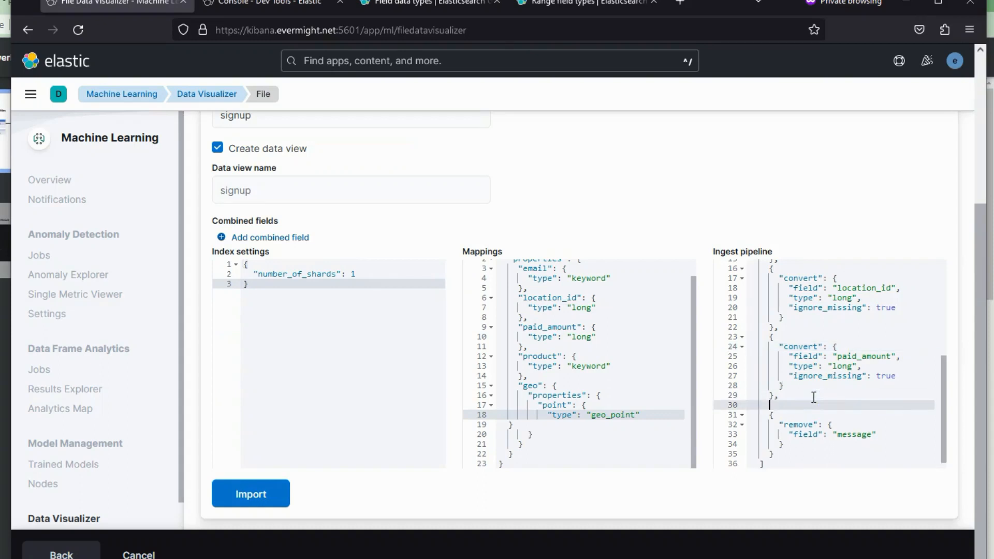
key("ctrl+v")
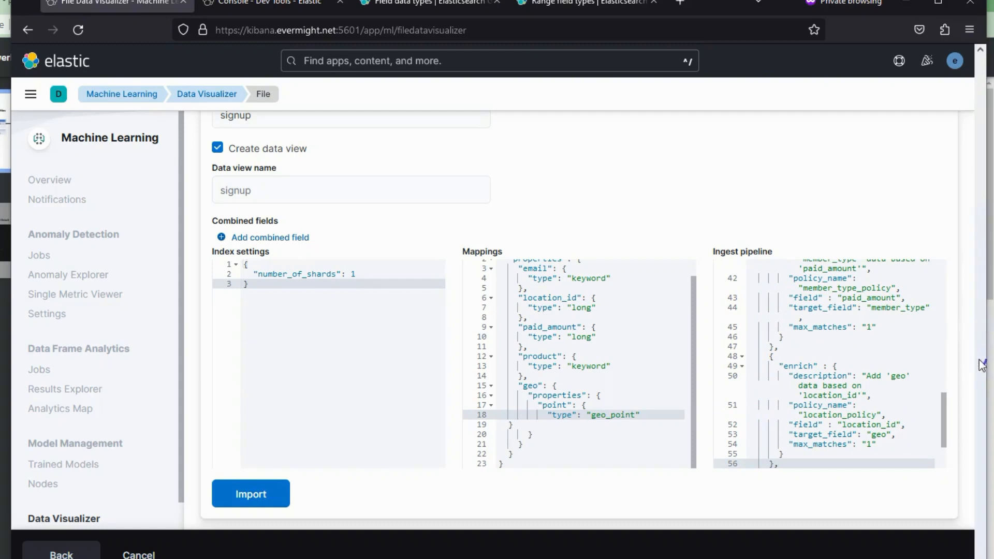
- Import the signup data with the edited mappings and ingest pipeline, and view the import summary
left_click(271, 497)
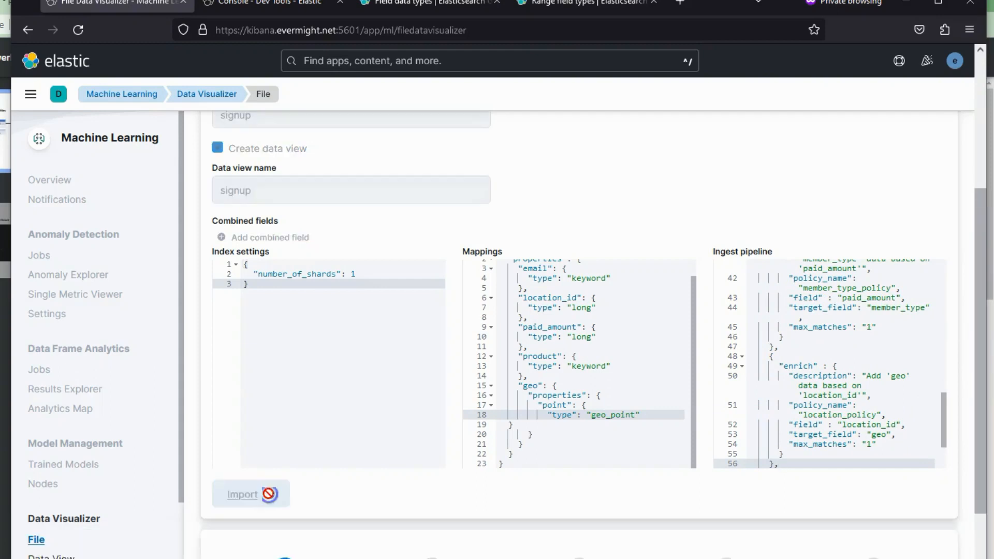
left_click_drag(984, 258, 978, 339)
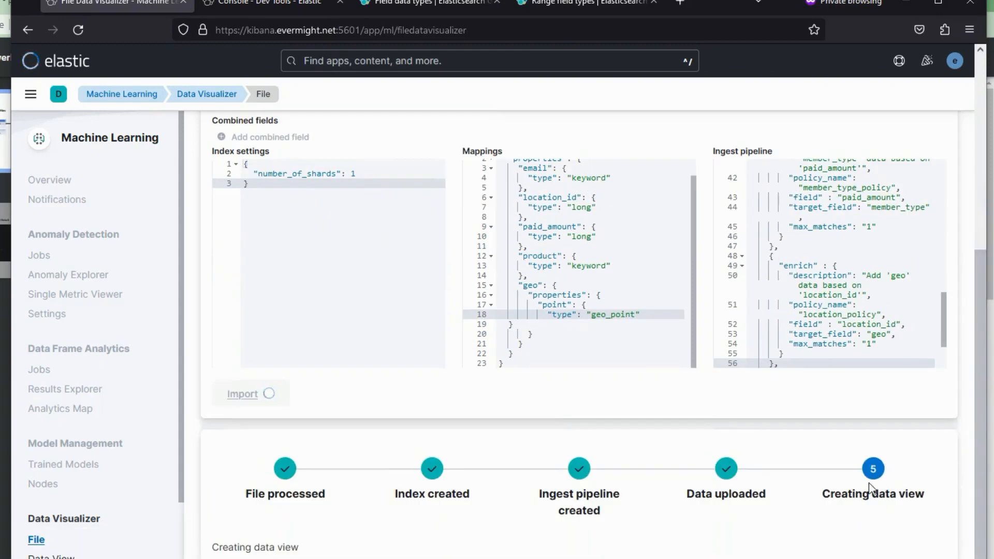
left_click_drag(976, 404, 978, 553)
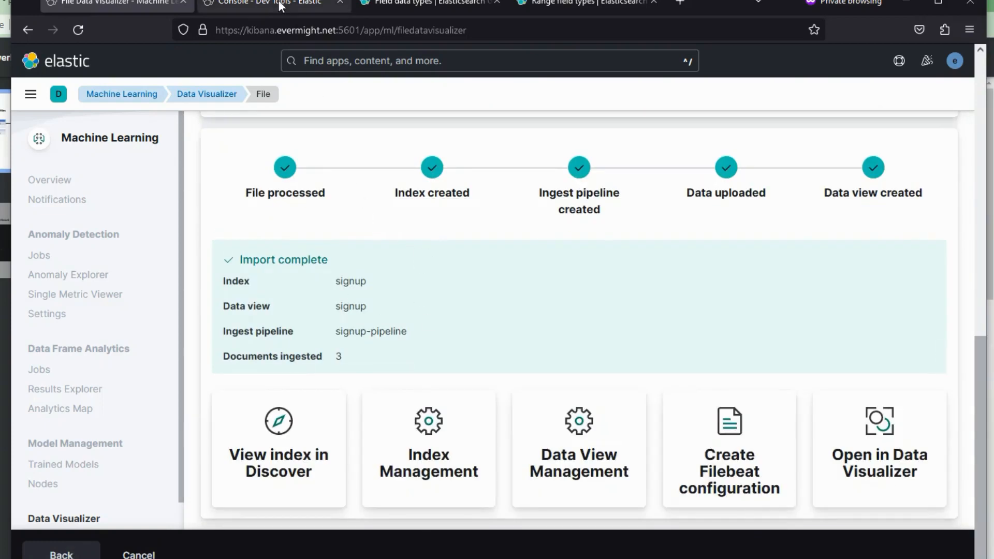
- Go to Index Management under Stack Management and display the mappings of the signup index
left_click(250, 5)
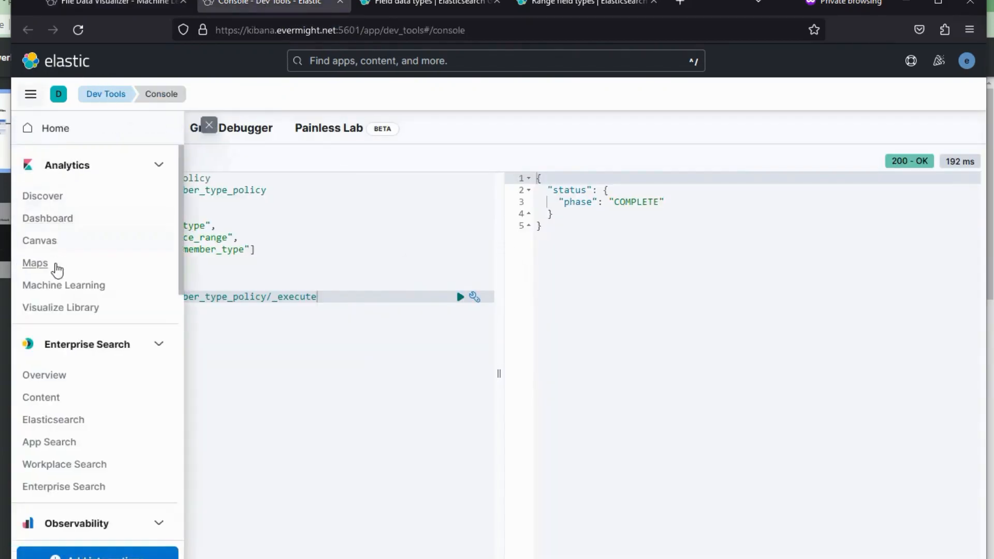
scroll(176, 269, "down", 10)
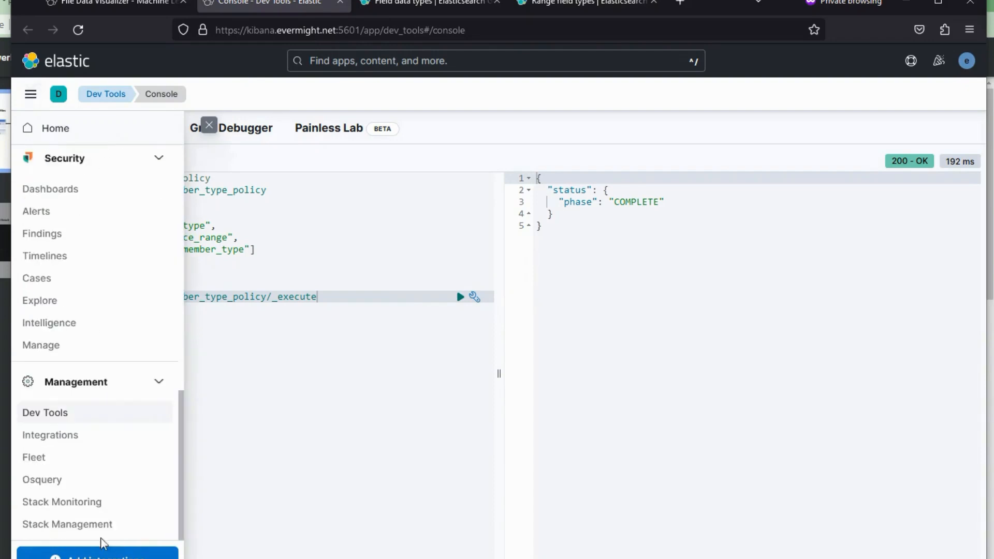
left_click(78, 525)
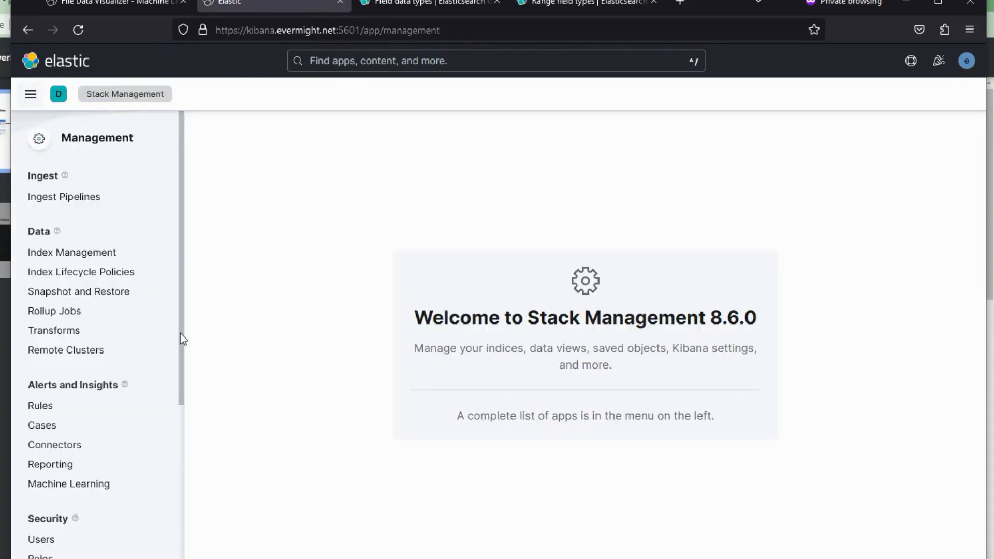
scroll(156, 321, "down", 5)
scroll(181, 227, "up", 5)
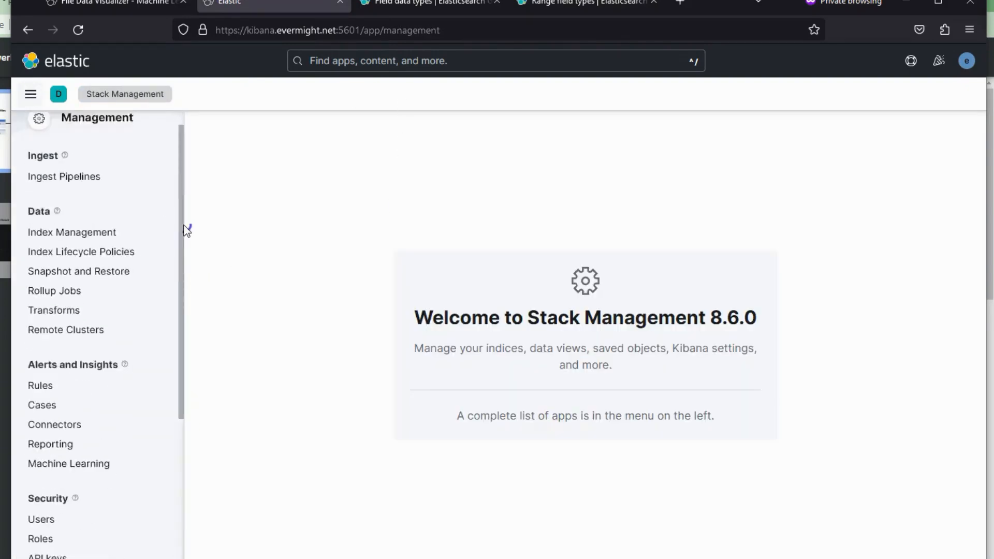
left_click_drag(68, 267, 92, 254)
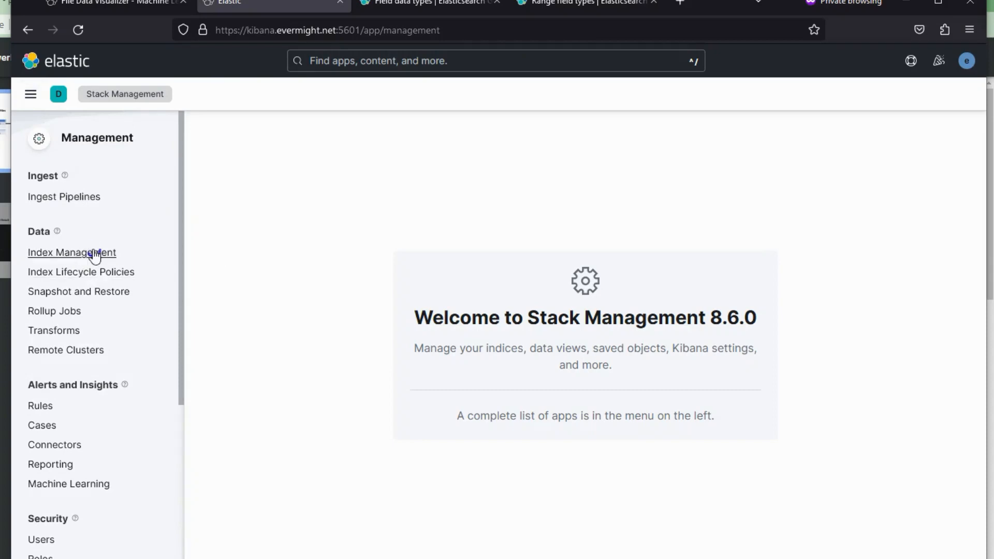
left_click(92, 254)
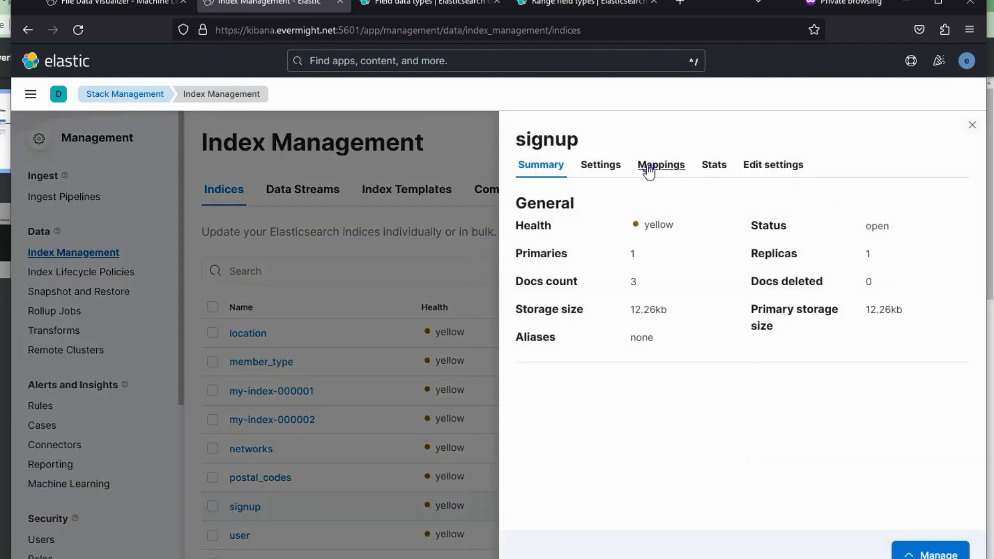
left_click(658, 165)
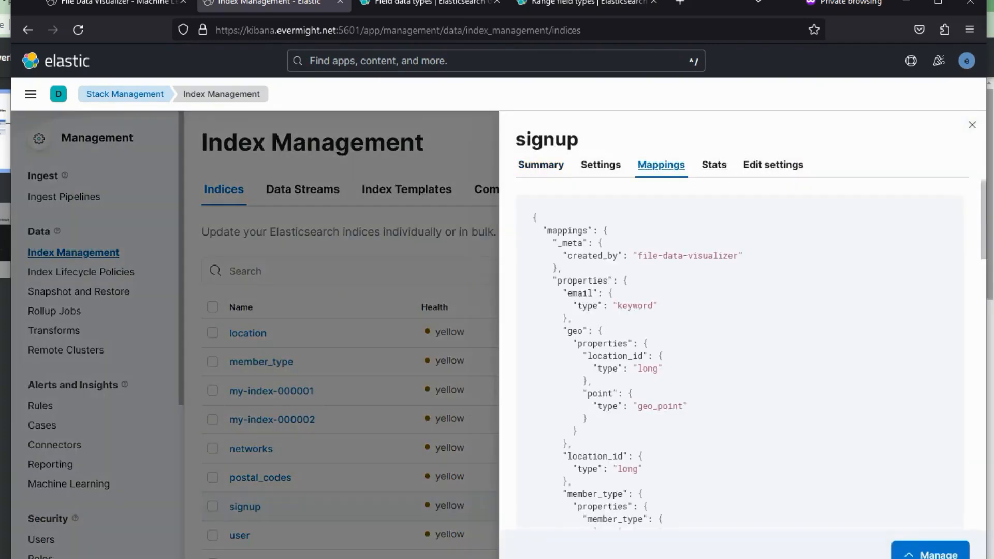
- Examine the geo and member_type field definitions in the signup mappings, and close the index details
scroll(982, 243, "down", 3)
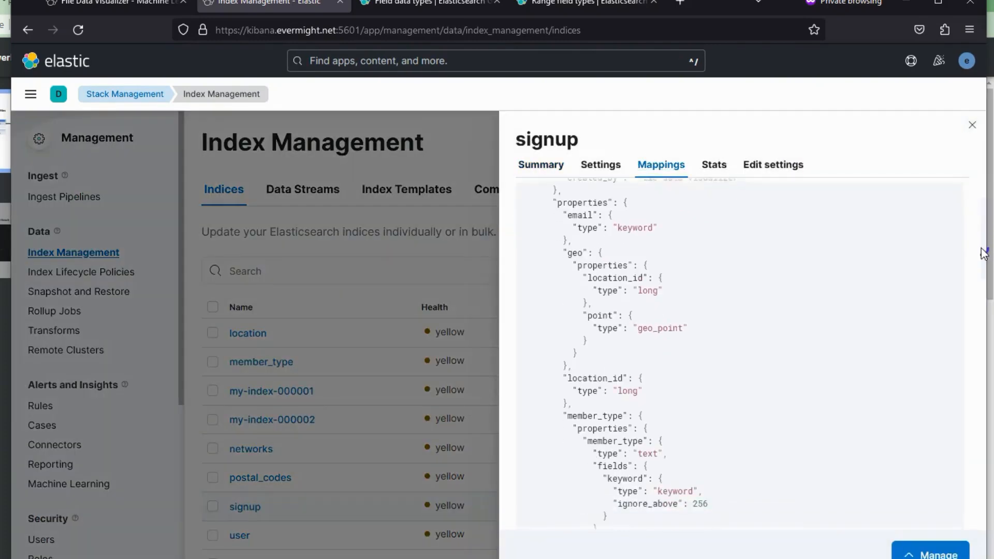
left_click_drag(616, 265, 709, 281)
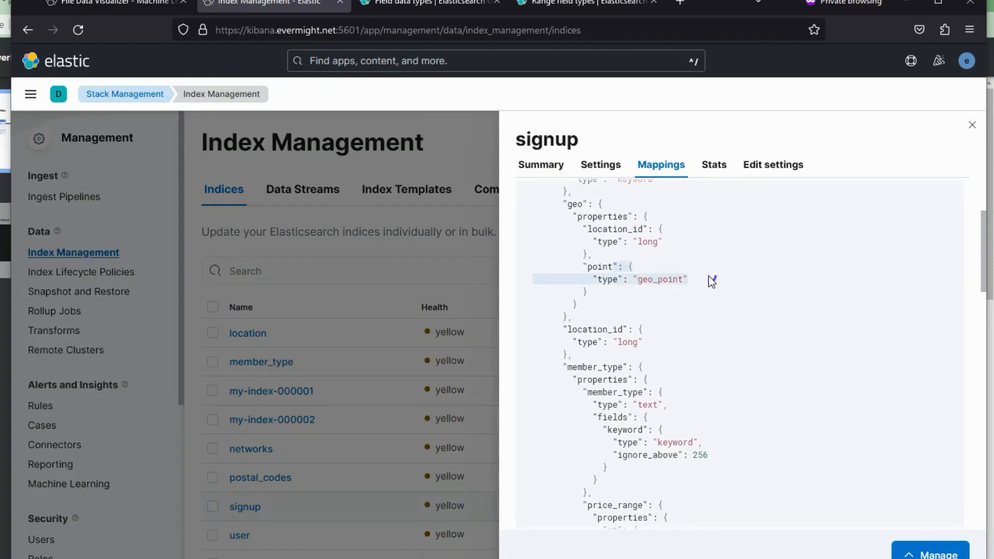
left_click_drag(635, 280, 694, 282)
left_click_drag(664, 241, 528, 241)
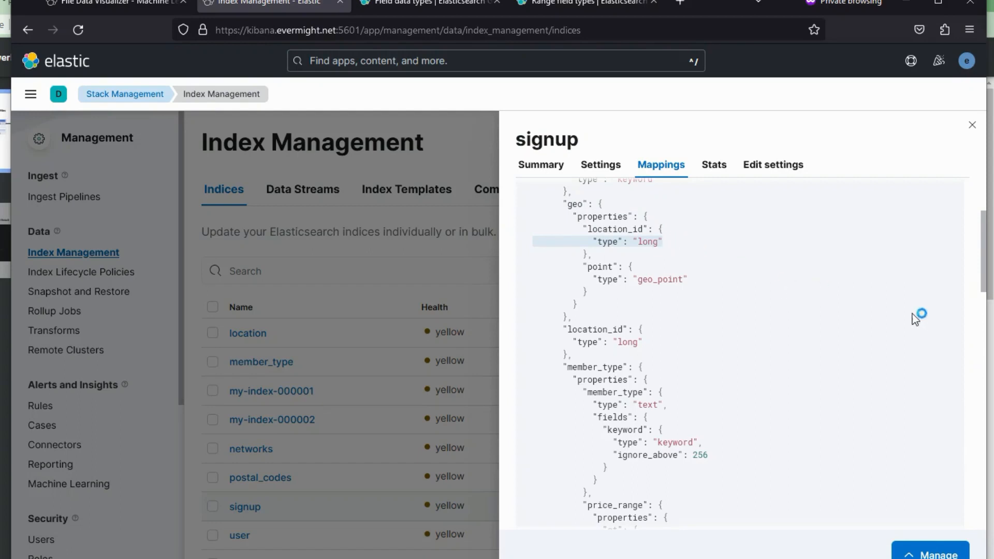
left_click_drag(983, 287, 985, 331)
left_click_drag(573, 221, 636, 325)
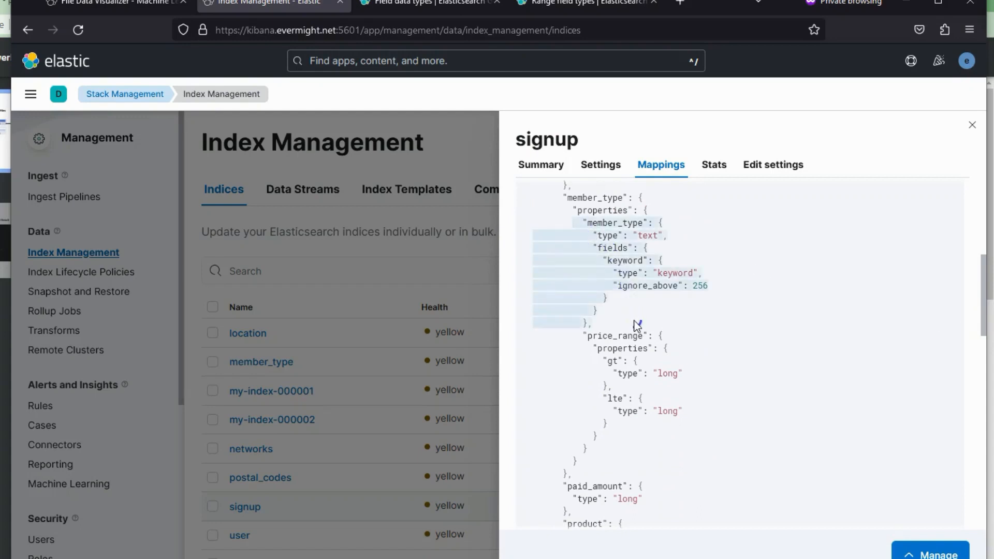
left_click(629, 231)
left_click_drag(624, 228, 665, 316)
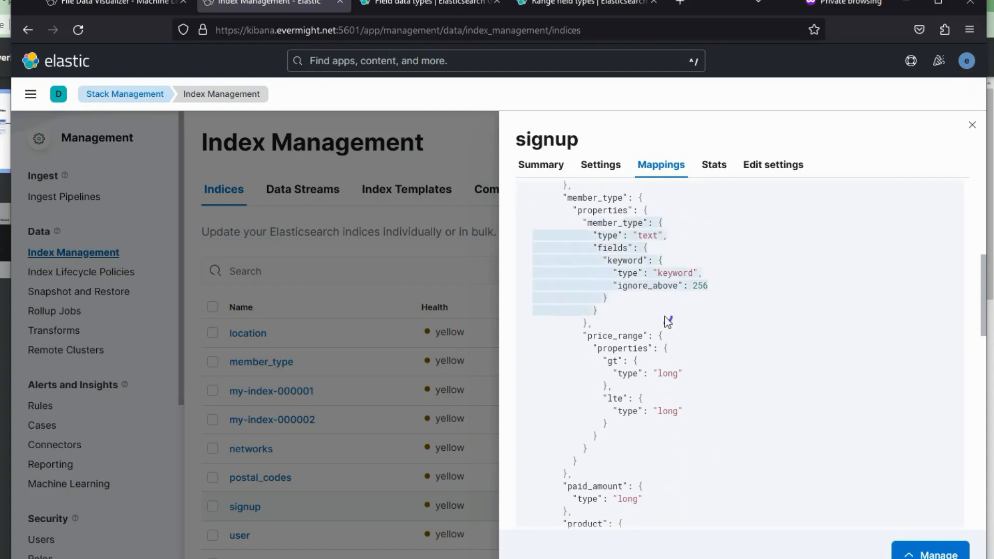
left_click(973, 126)
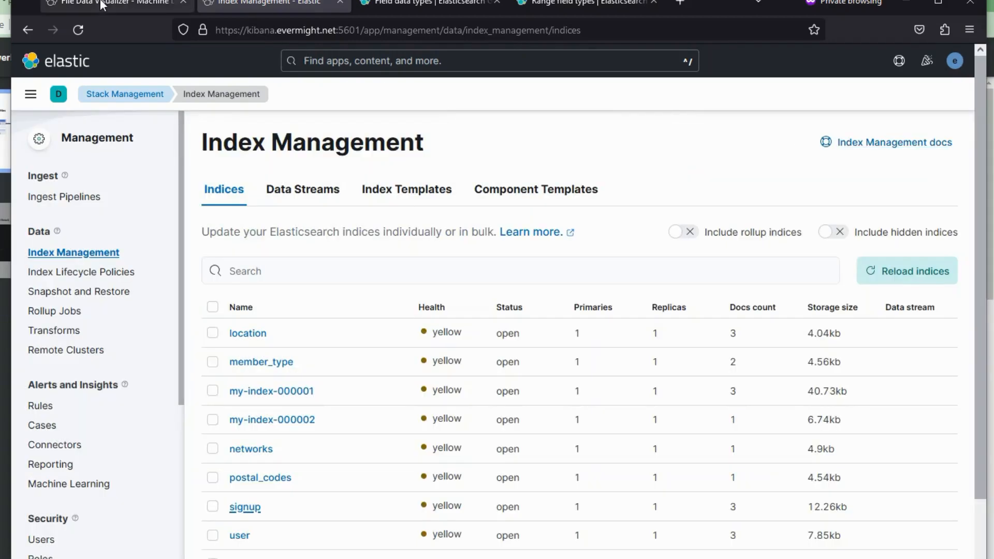
- Return to the Dev Tools Console from Index Management
left_click(31, 94)
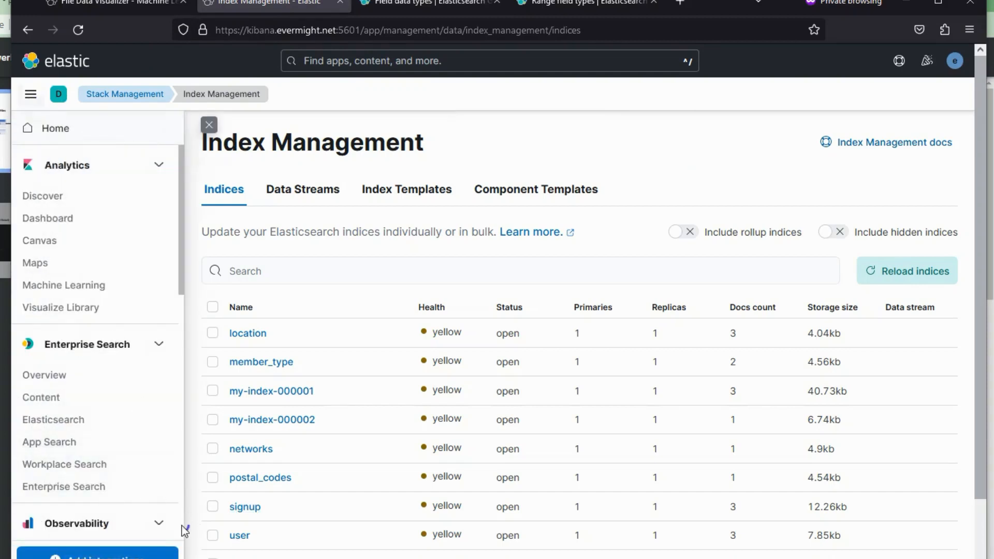
scroll(182, 526, "down", 10)
left_click(46, 413)
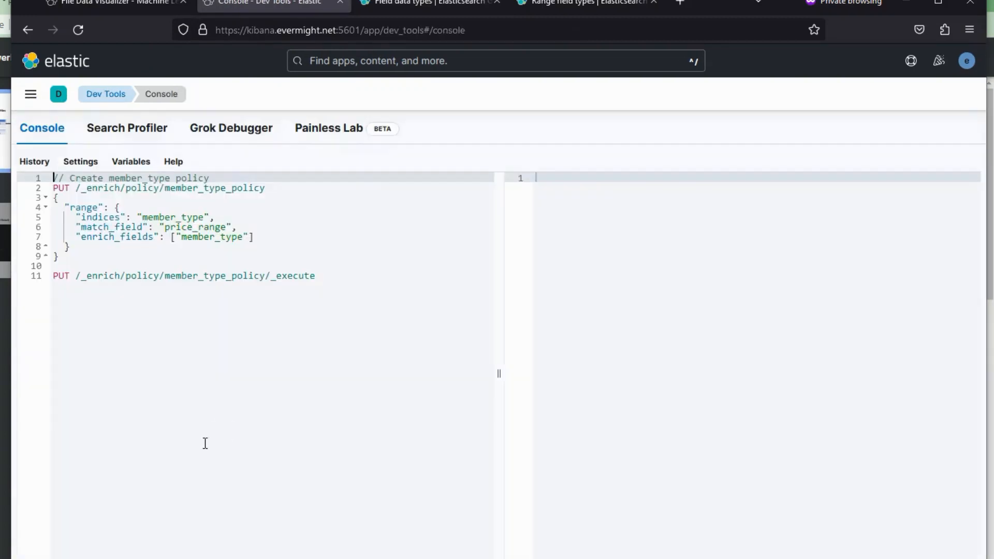
- Add a GET signup/_search request above the member_type policy requests in the Console and run it
left_click(394, 316)
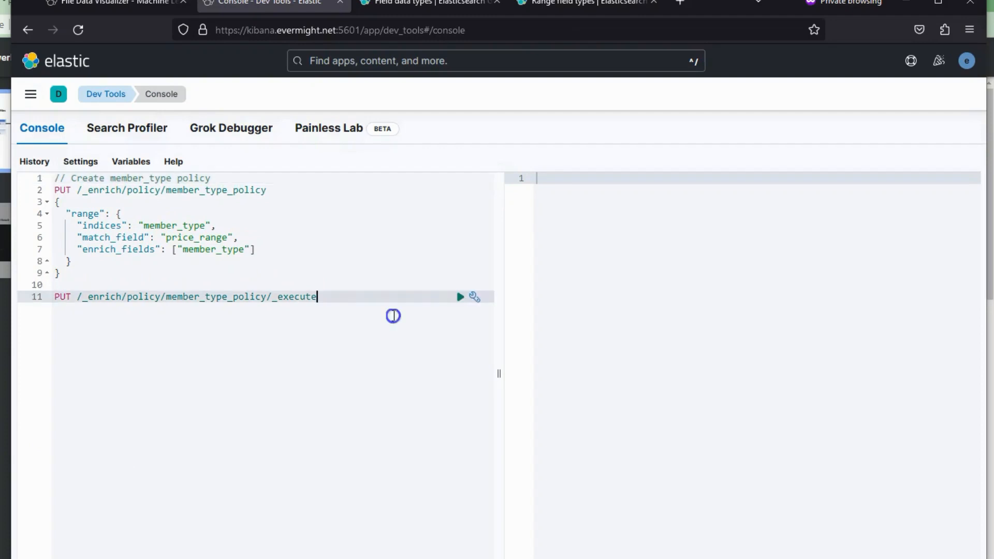
left_click(221, 177)
key("Home")
key("Return")
key("Return")
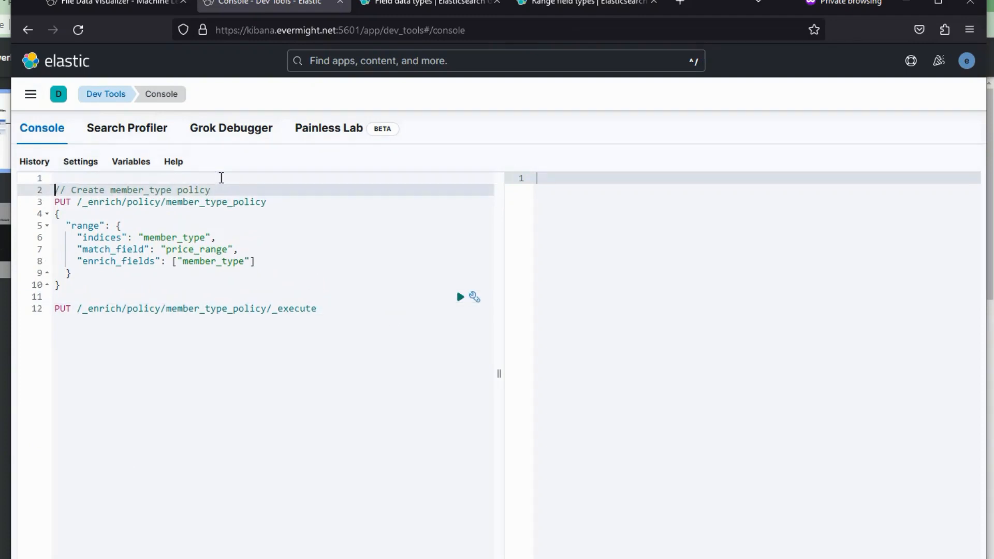
key("Up")
key("Up")
type("GEt")
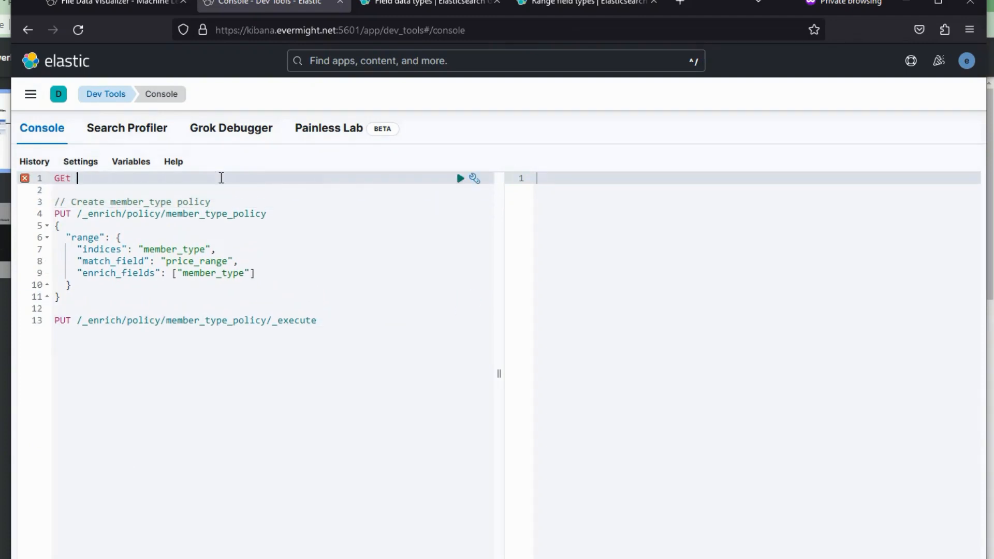
key("BackSpace")
key("BackSpace")
type("T signup/_se")
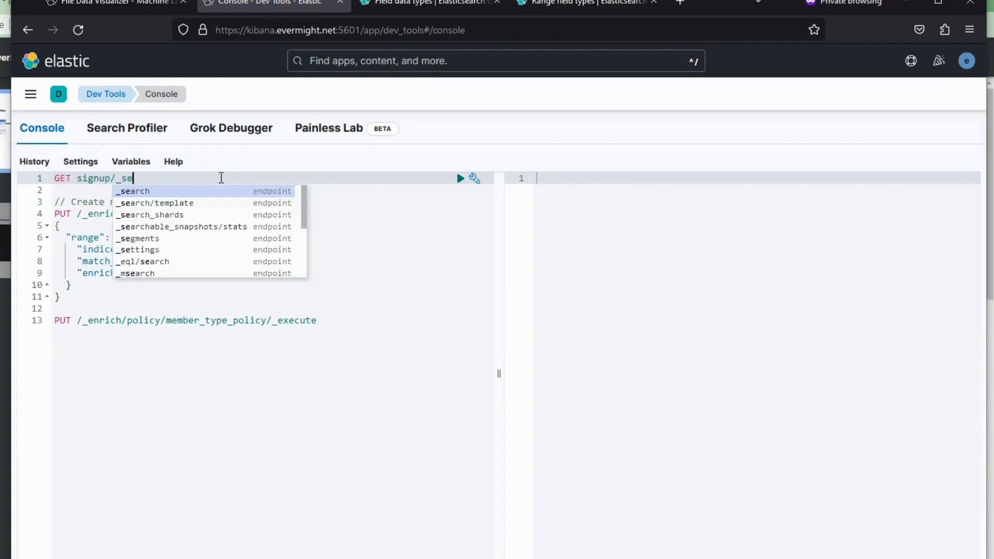
type("arch")
left_click(458, 179)
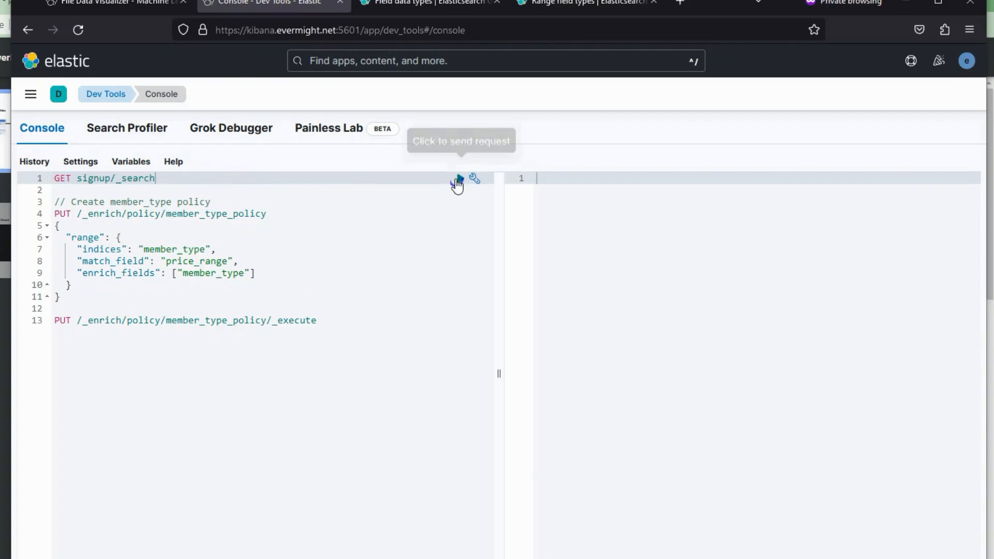
- Examine the enriched member_type, geo and user fields of the first signup document in the search response
left_click_drag(978, 247, 985, 276)
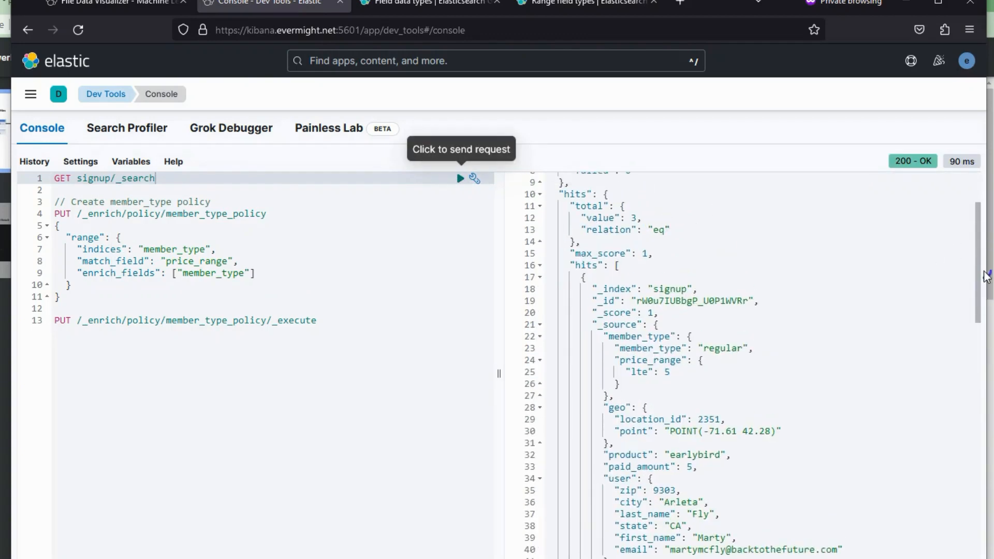
scroll(642, 310, "down", 5)
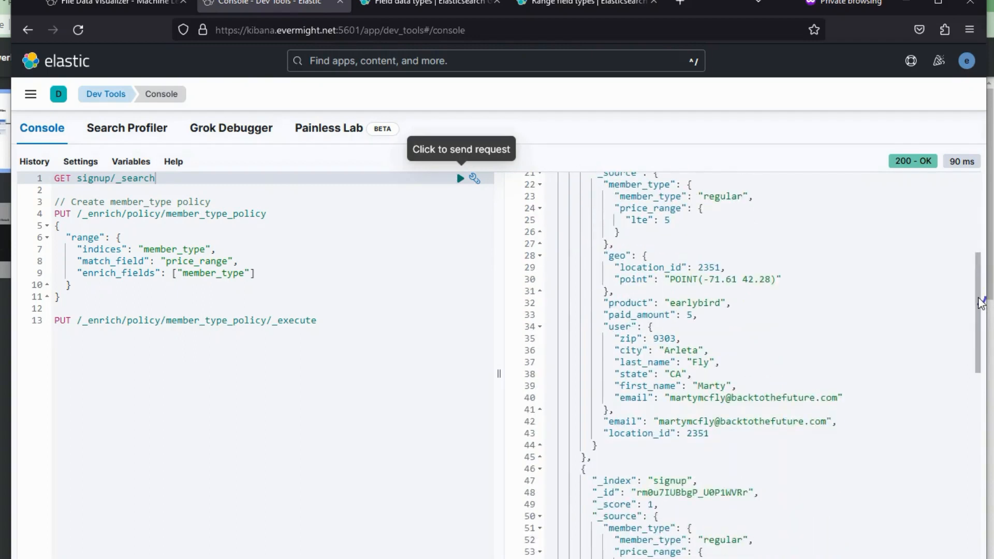
left_click(641, 230)
left_click_drag(641, 230, 755, 229)
left_click_drag(637, 303, 792, 321)
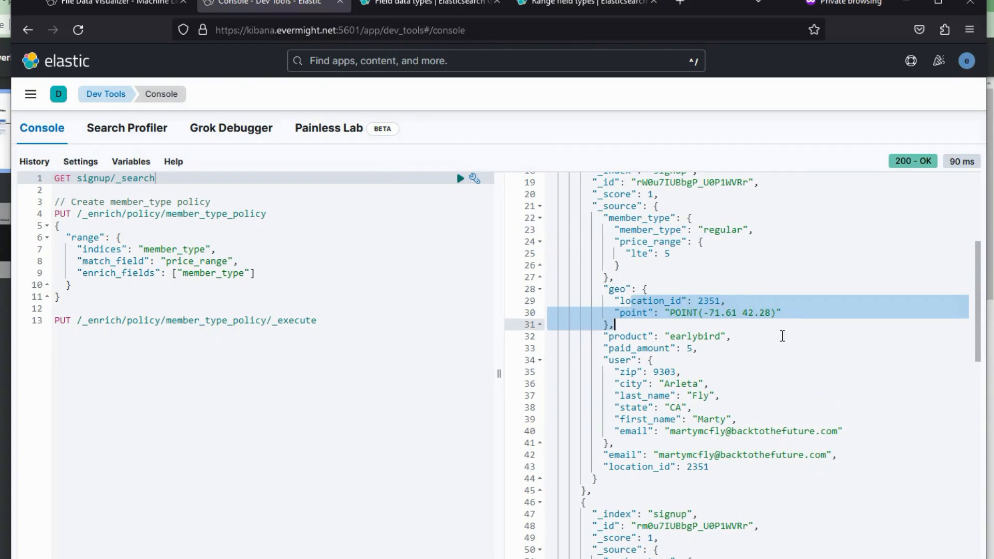
left_click_drag(626, 373, 615, 443)
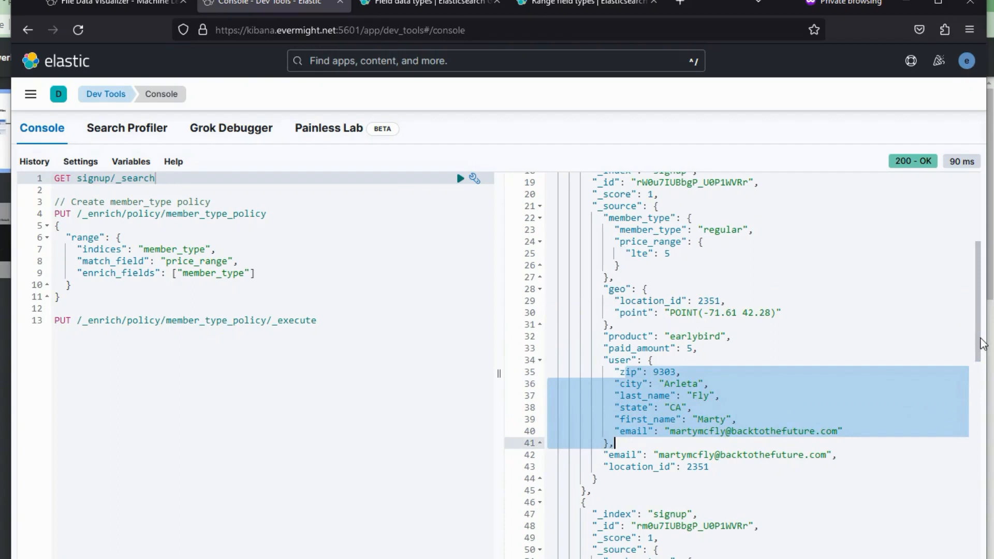
left_click_drag(799, 311, 612, 311)
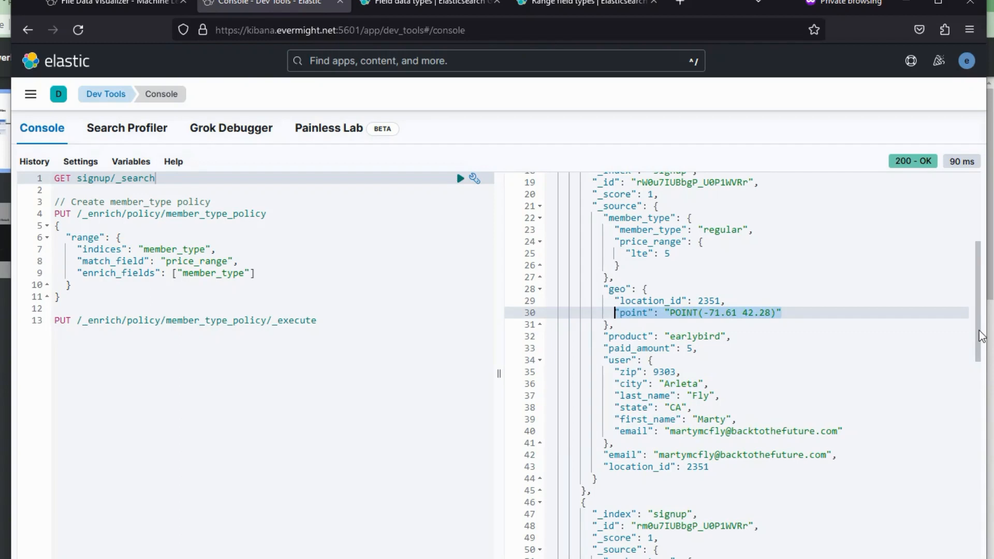
- Go to the Visualize Library and create a new Maps visualization
left_click(30, 96)
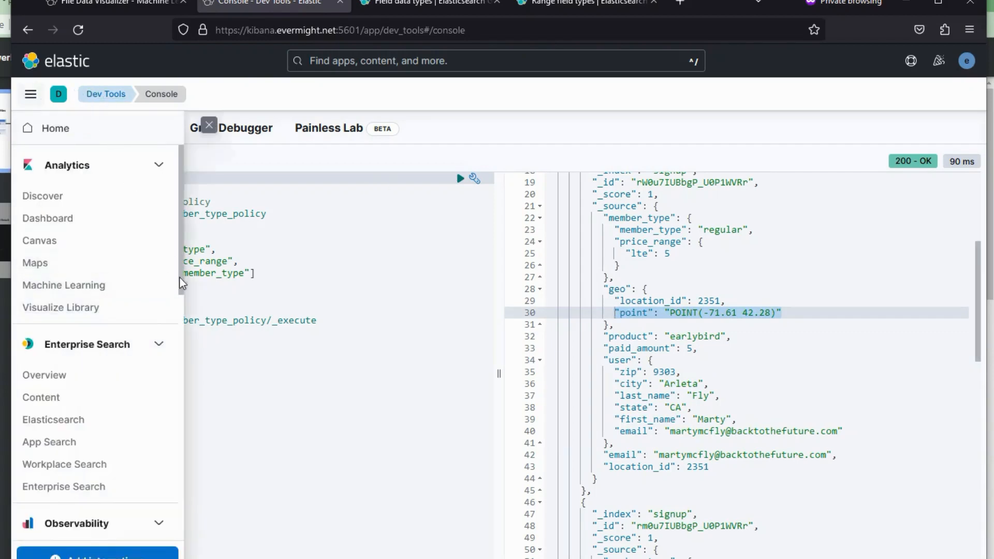
left_click(73, 305)
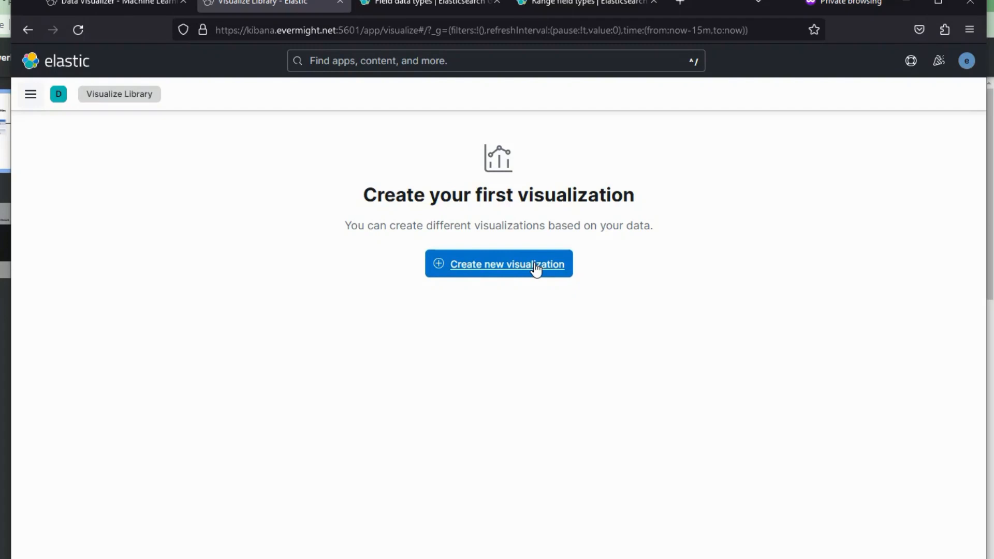
left_click(535, 267)
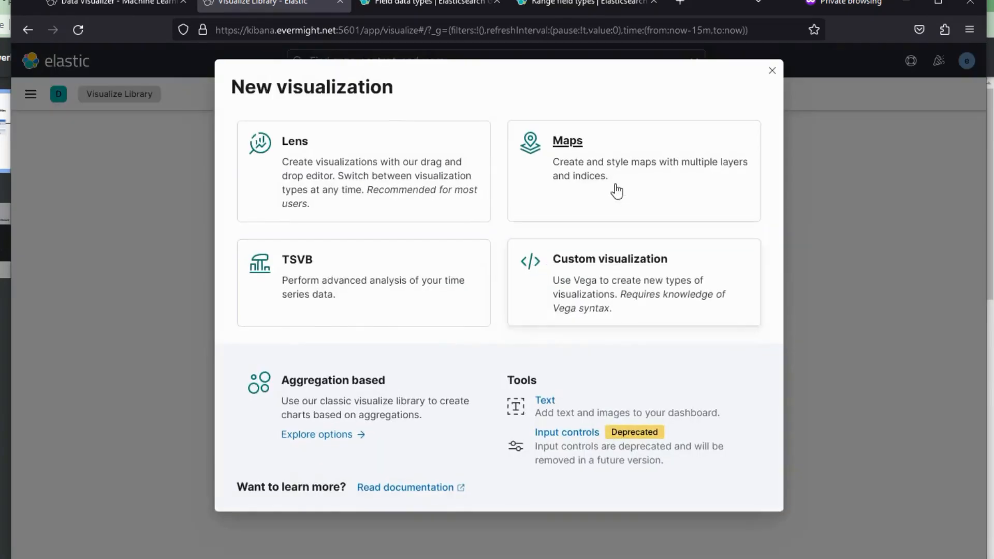
left_click(619, 182)
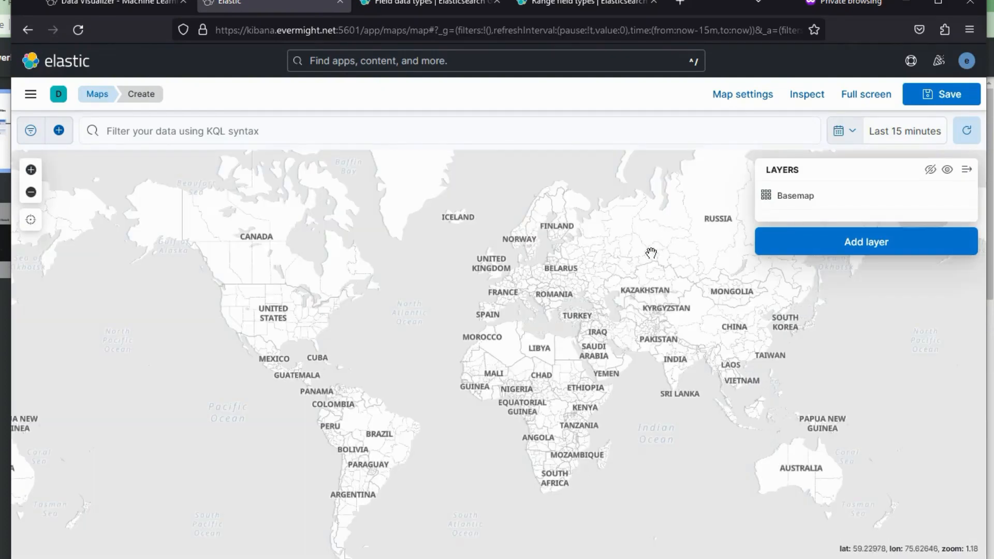
- Start adding a Heat map layer to the map and display the available data views
left_click(906, 252)
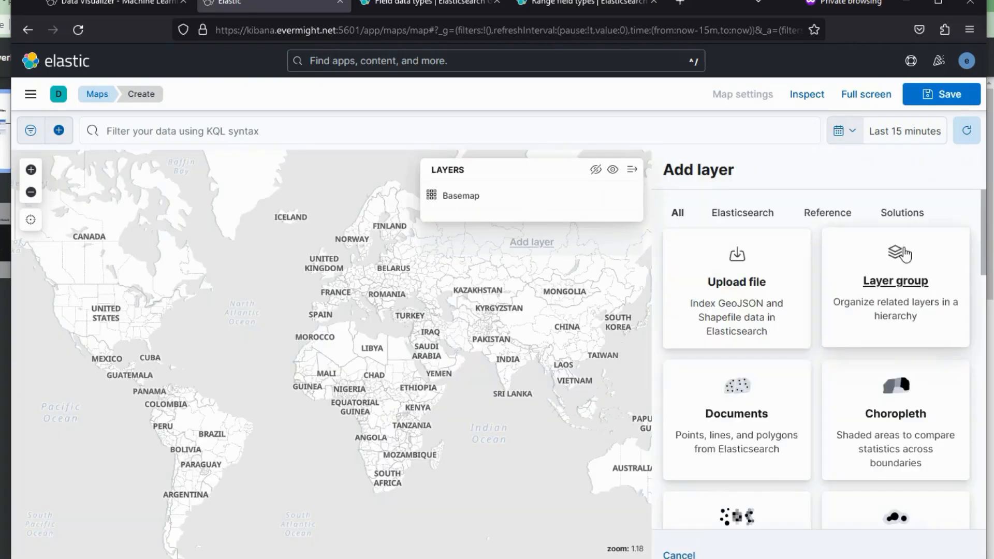
scroll(984, 273, "down", 5)
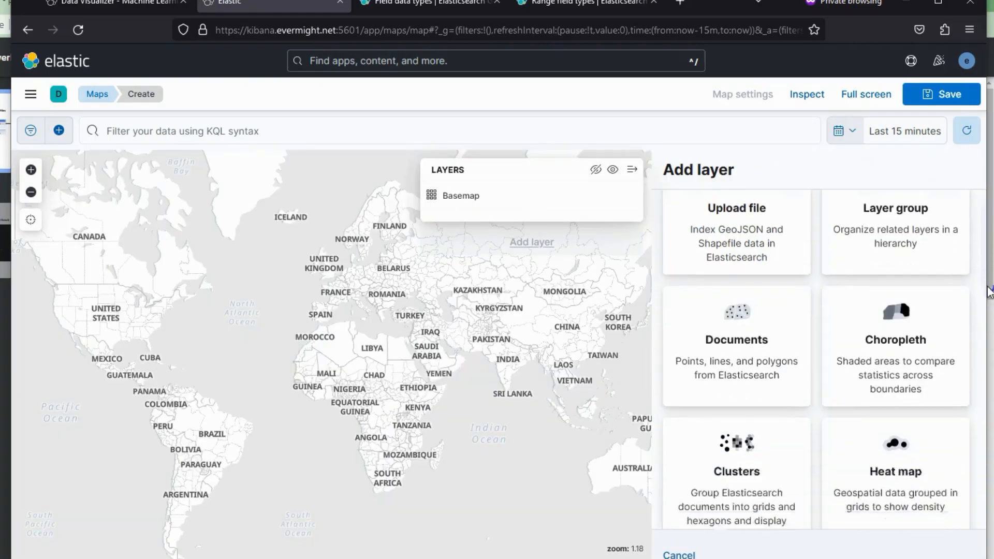
left_click(900, 352)
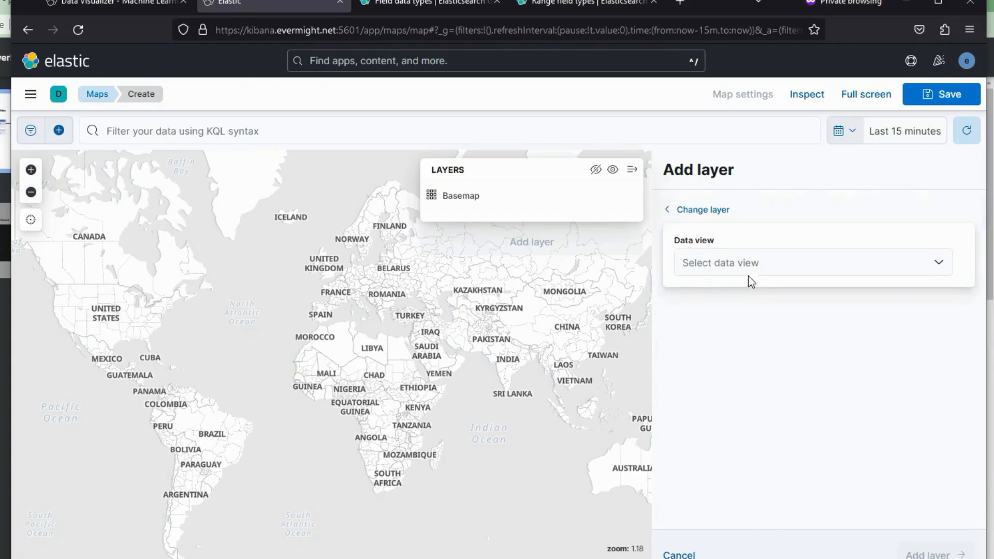
left_click(757, 269)
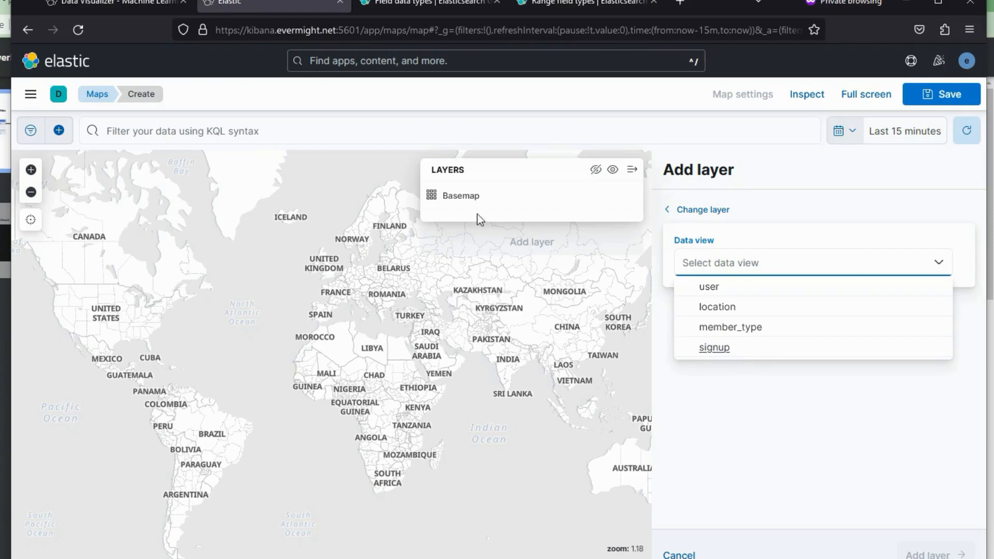
- Switch to the Data Visualizer browser tab and go to Data Views under Stack Management
left_click(95, 5)
left_click_drag(182, 347, 182, 163)
left_click(30, 98)
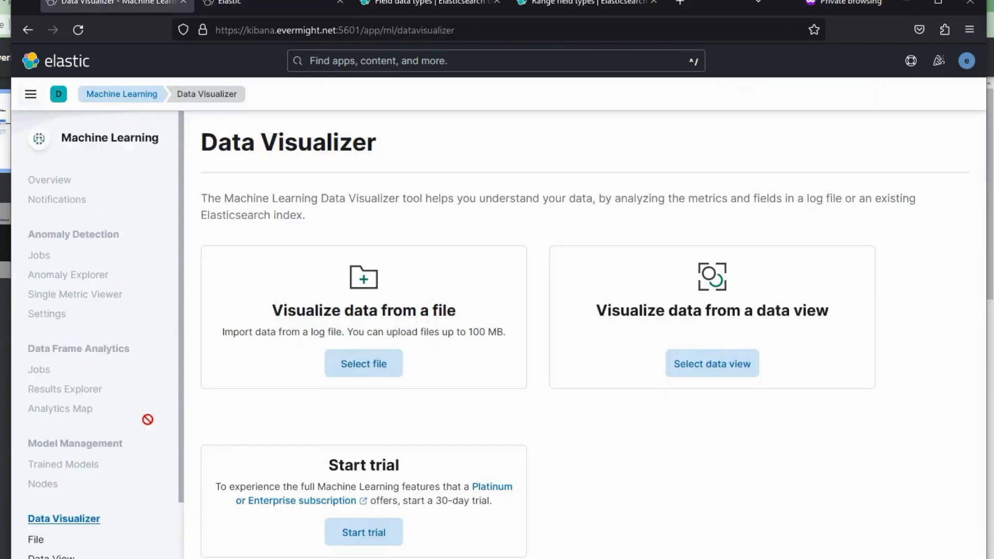
scroll(180, 489, "down", 10)
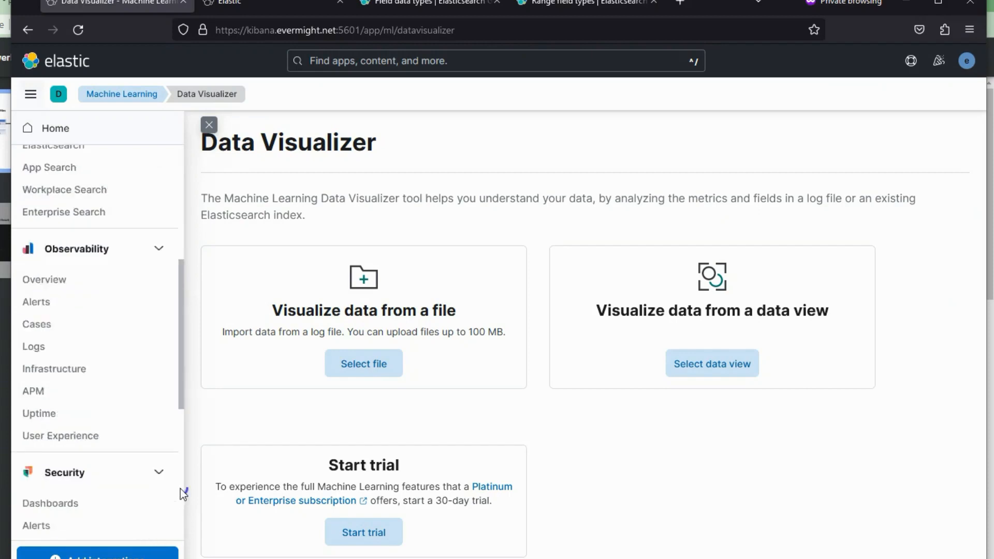
left_click(65, 525)
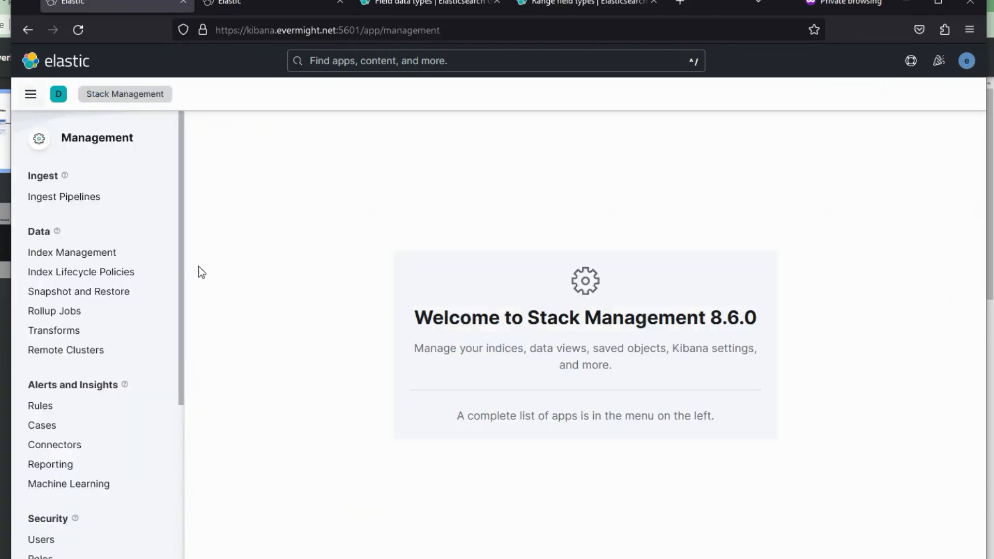
scroll(183, 413, "down", 5)
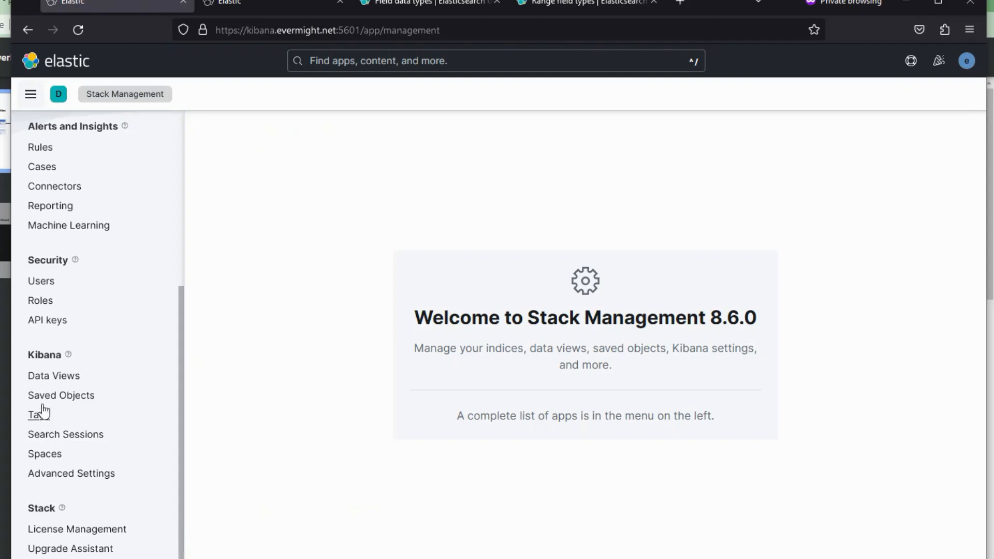
left_click(40, 378)
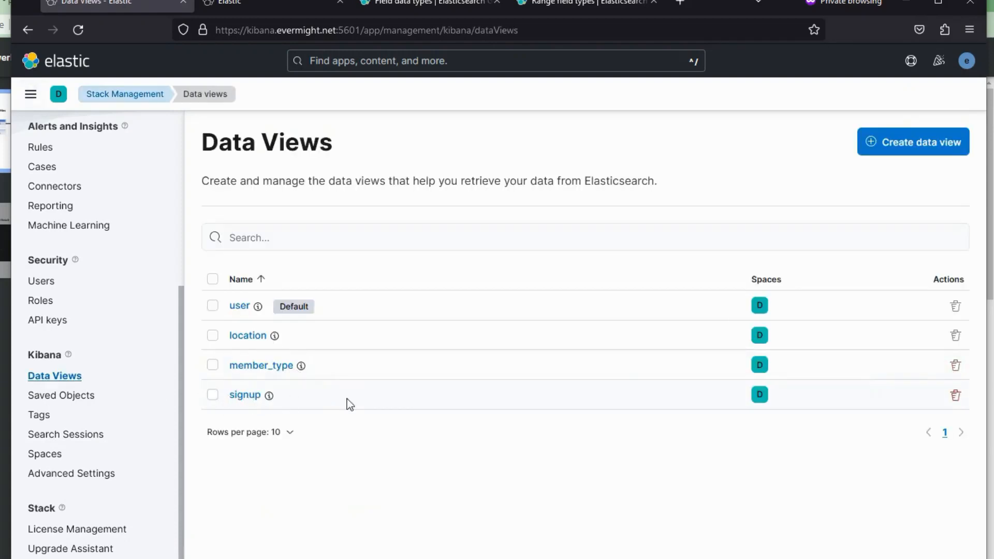
- Fill in a new data view with signup as its name and index pattern, and close the form without saving
left_click(924, 144)
left_click(395, 185)
type("signup")
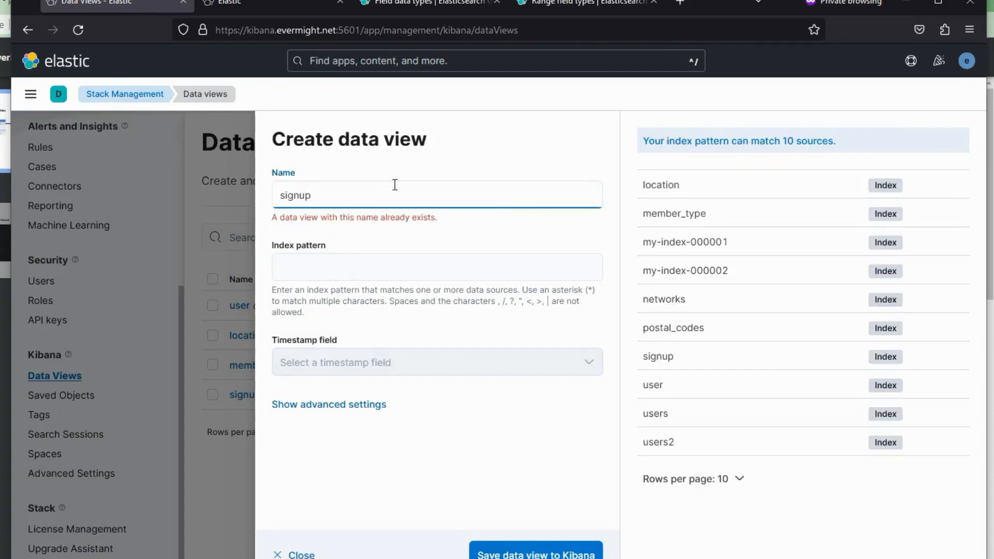
key("Tab")
type("signup")
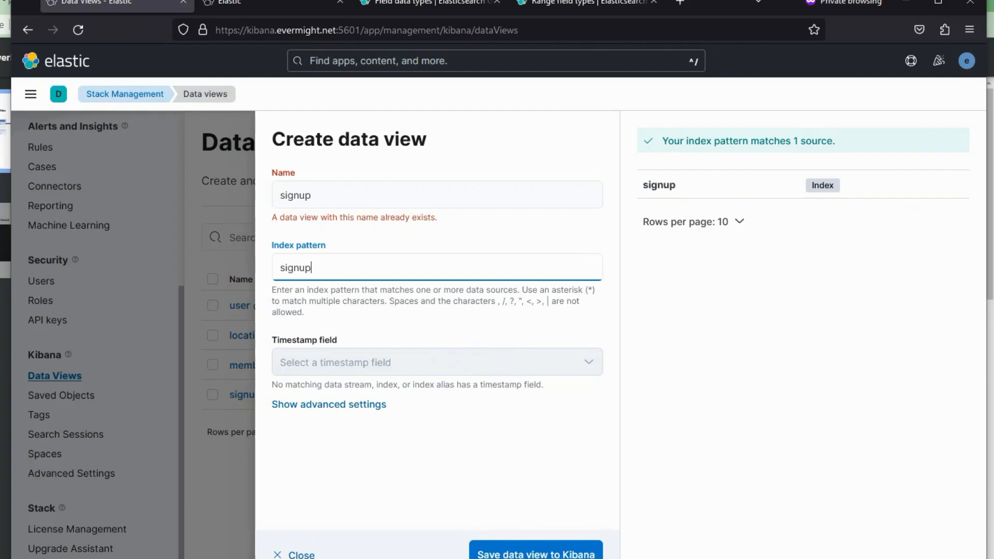
left_click(297, 554)
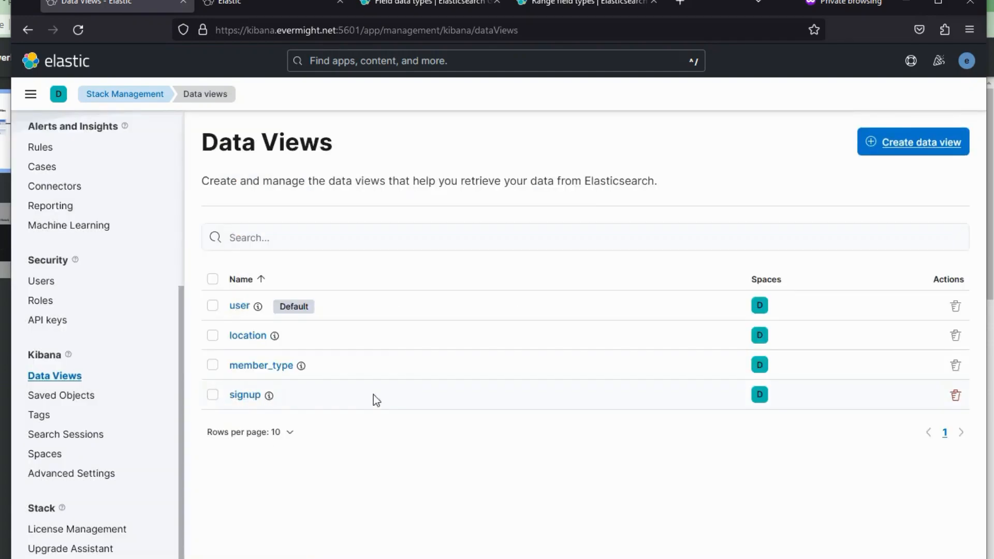
- Return to the map's browser tab and add the heat map layer using the signup data view and geo.point cluster field
left_click(280, 4)
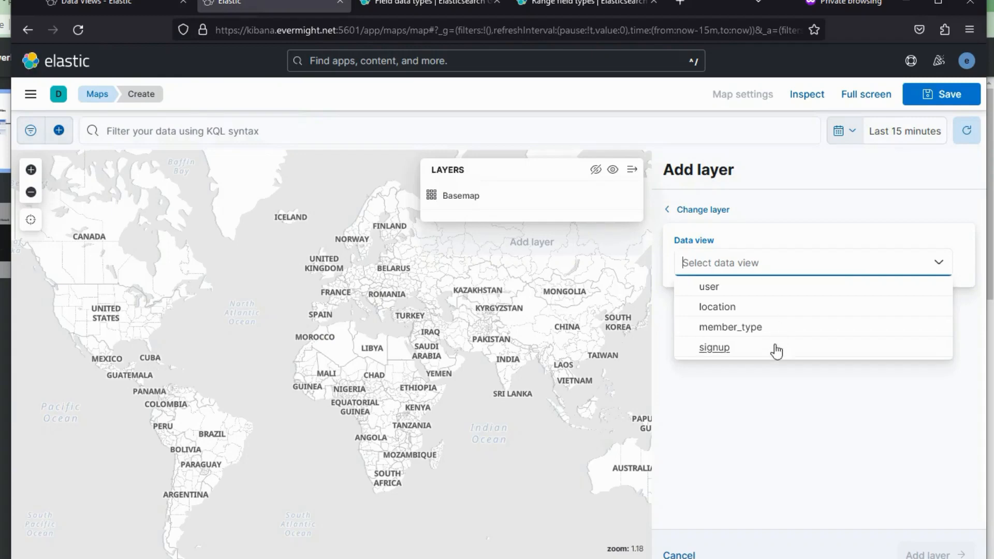
left_click(744, 353)
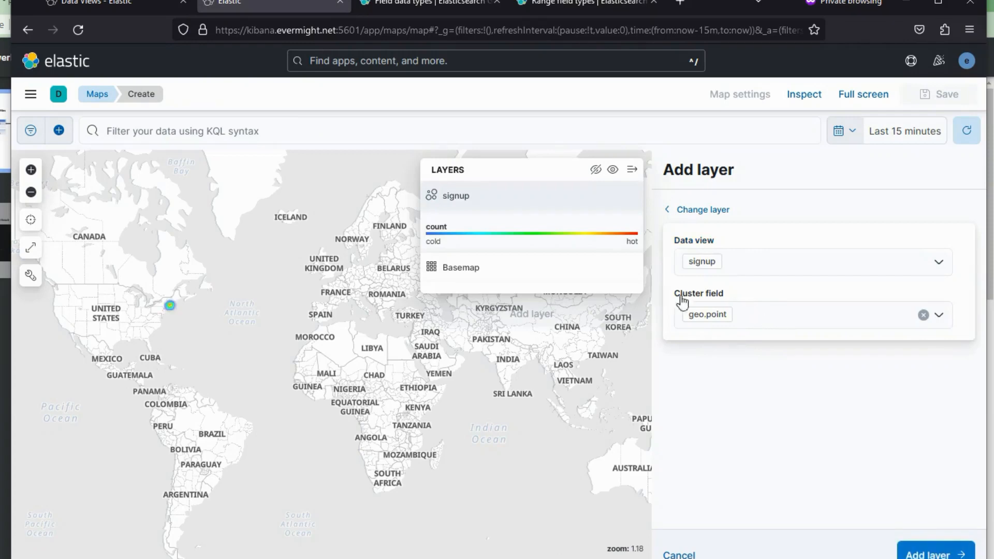
left_click(939, 316)
left_click(764, 411)
left_click(918, 553)
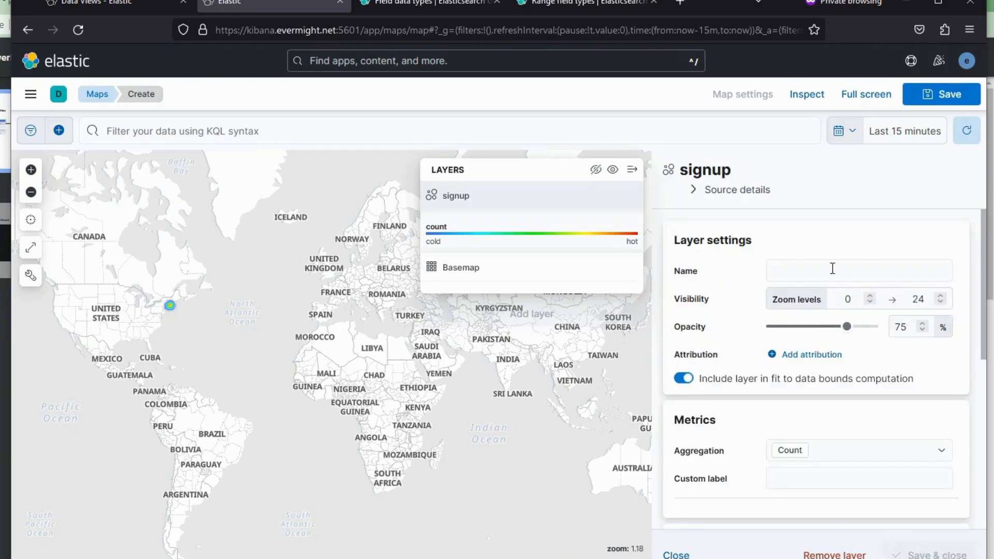
- Set the signup layer's metric to the Sum aggregation of the paid_amount field
left_click(900, 456)
left_click(839, 492)
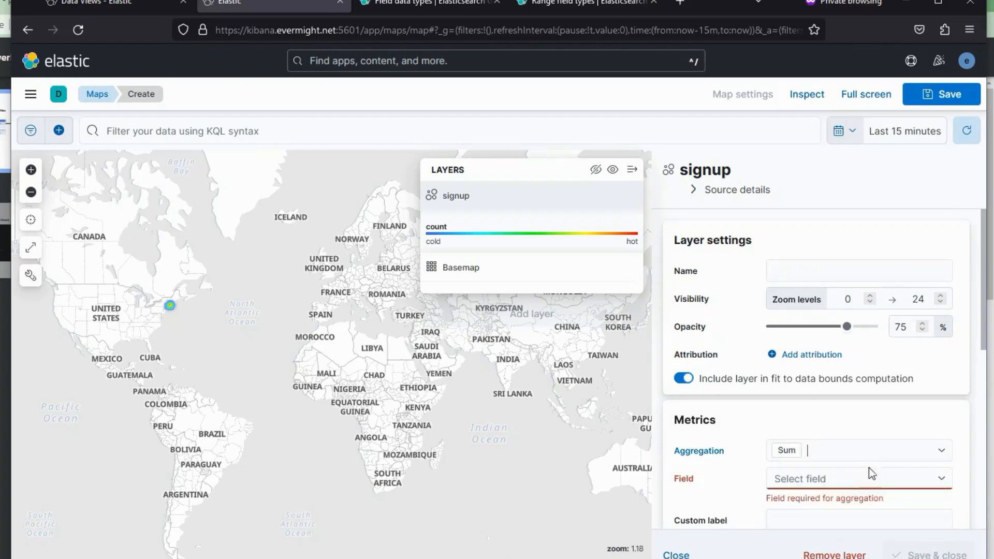
left_click(888, 480)
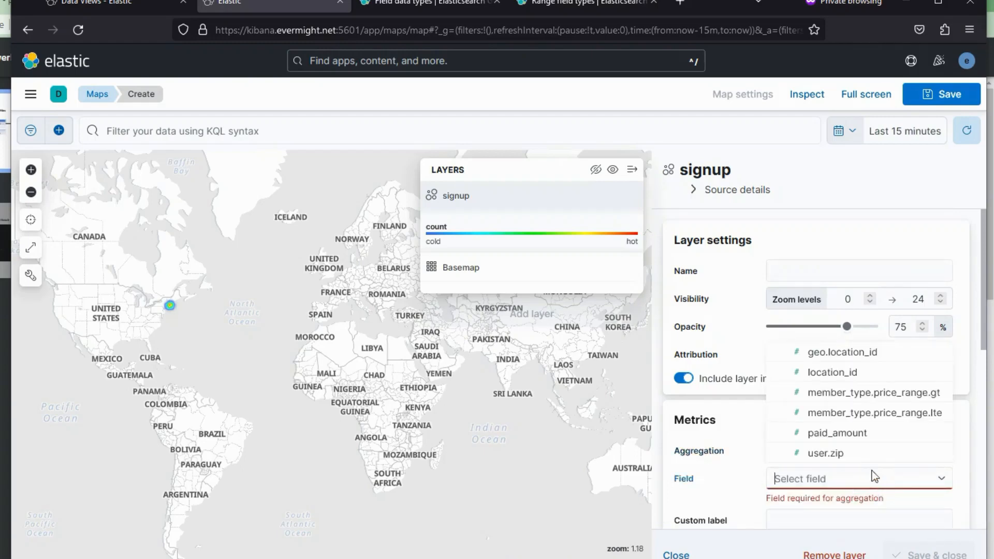
left_click(884, 440)
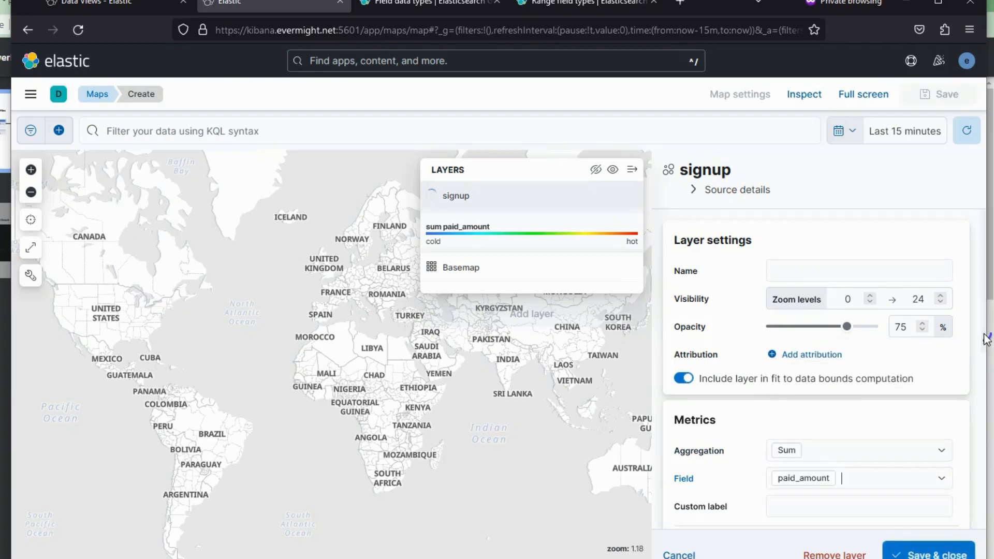
- Review the metric's available fields and aggregations, and keep the signup heat map layer with the Sum of paid_amount
scroll(940, 401, "down", 3)
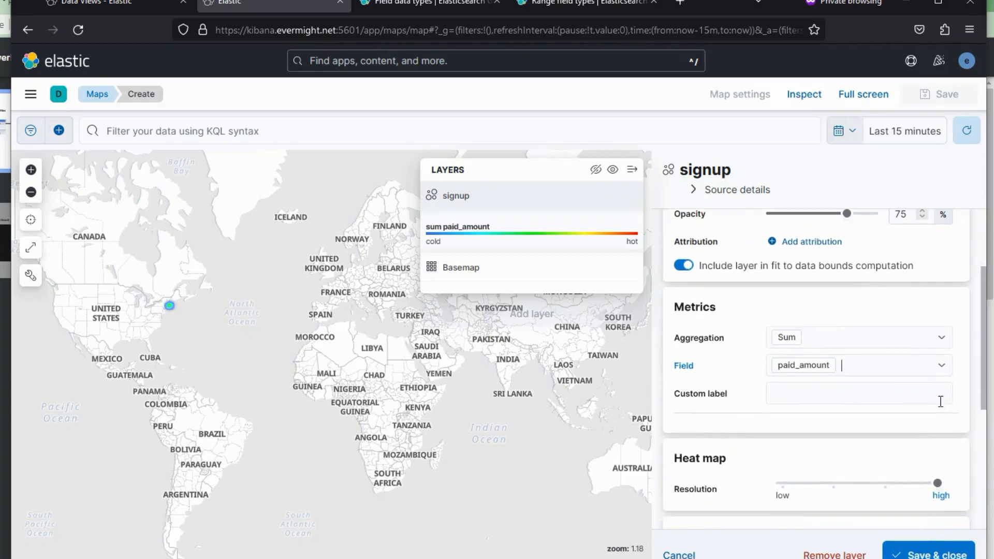
left_click(940, 368)
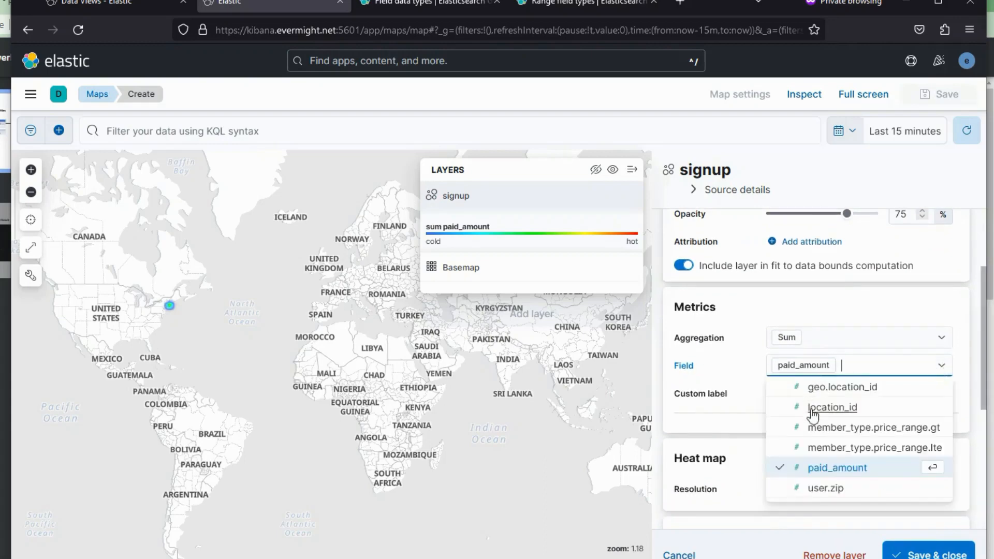
left_click(792, 341)
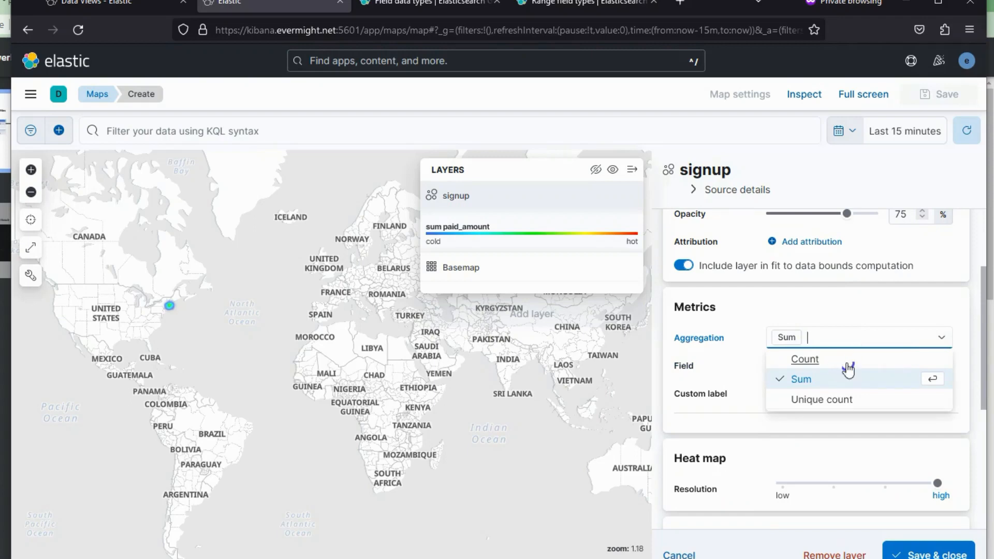
left_click(724, 344)
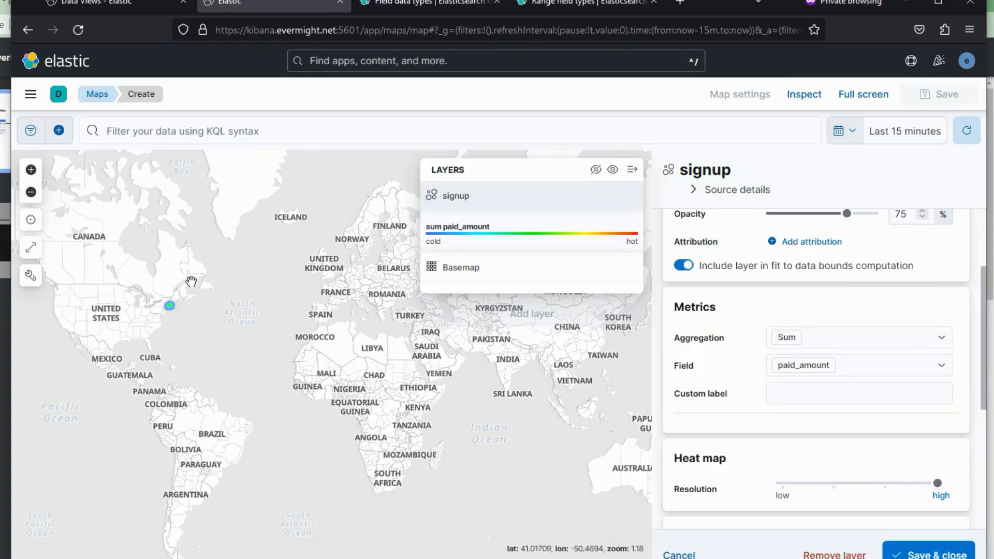
left_click(912, 555)
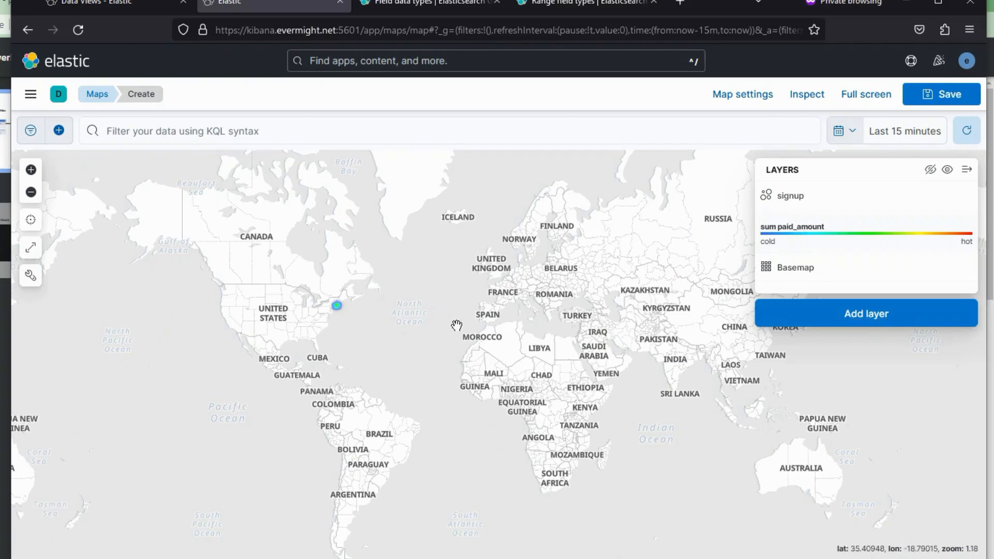
- Save the map with the title Revenue Heatmap and add it to a new dashboard
left_click(930, 93)
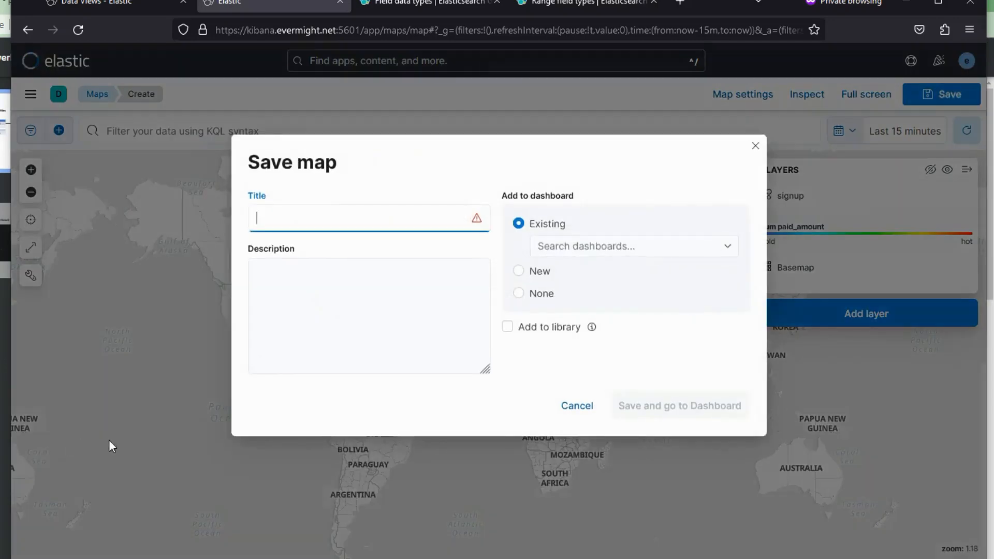
left_click(333, 222)
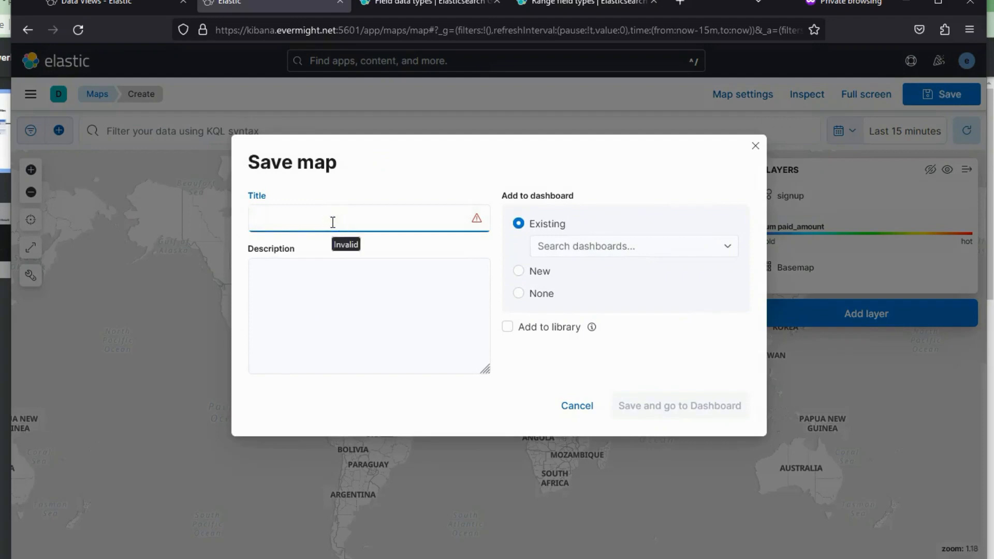
type("Reve")
left_click(597, 246)
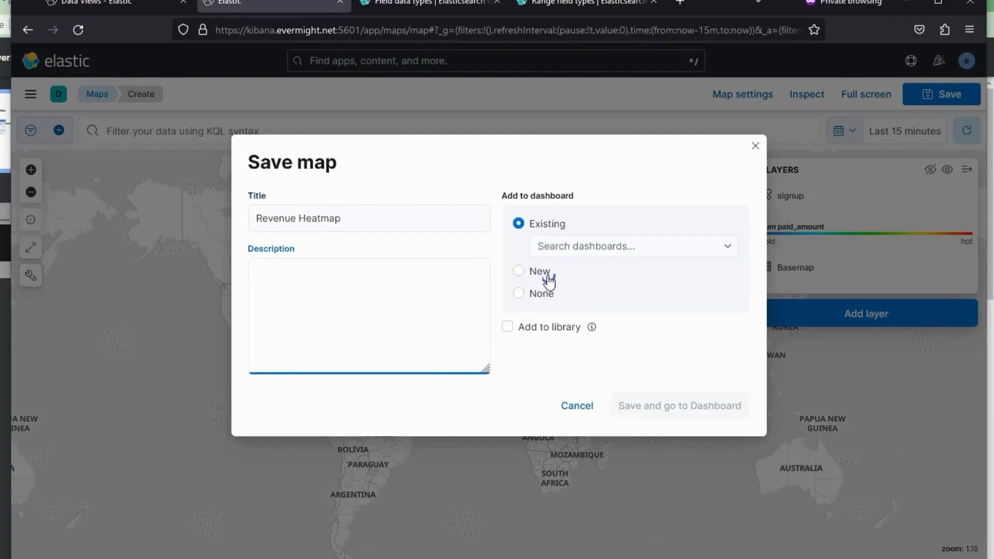
left_click(545, 274)
left_click(632, 407)
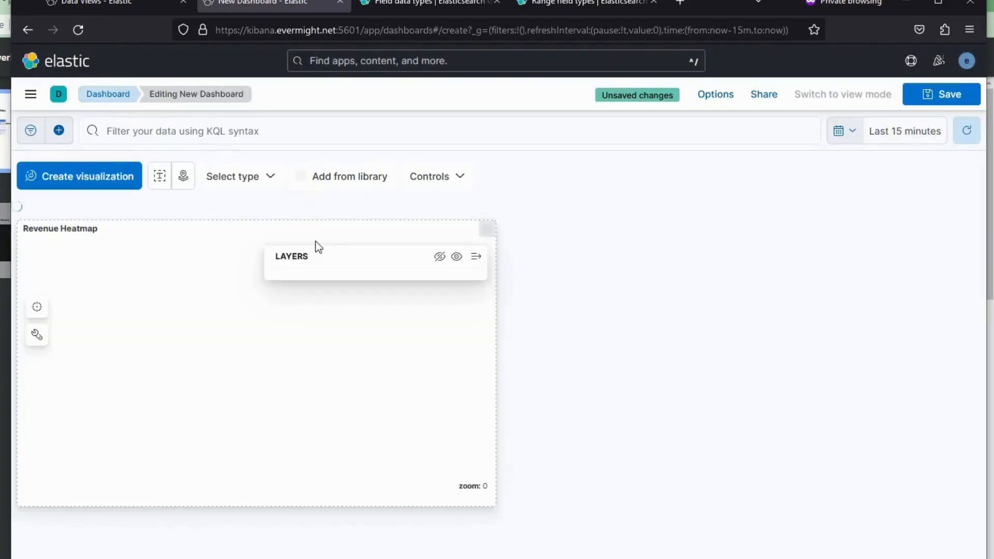
- Save the new dashboard with the title Demo Dashboard
left_click(961, 95)
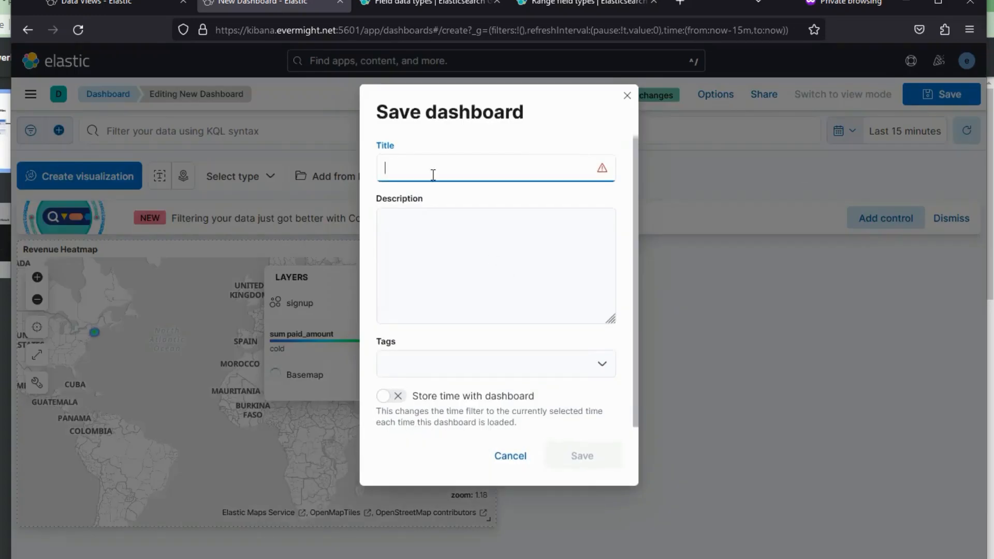
left_click(433, 162)
type("T")
key("BackSpace")
type("Test")
type(" Das")
key("ctrl+a")
type("De")
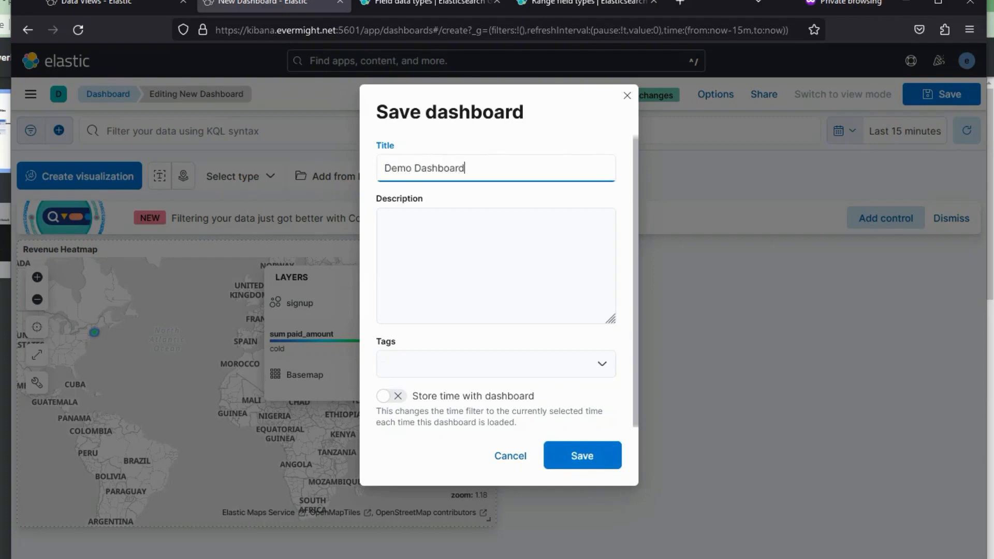
left_click(613, 446)
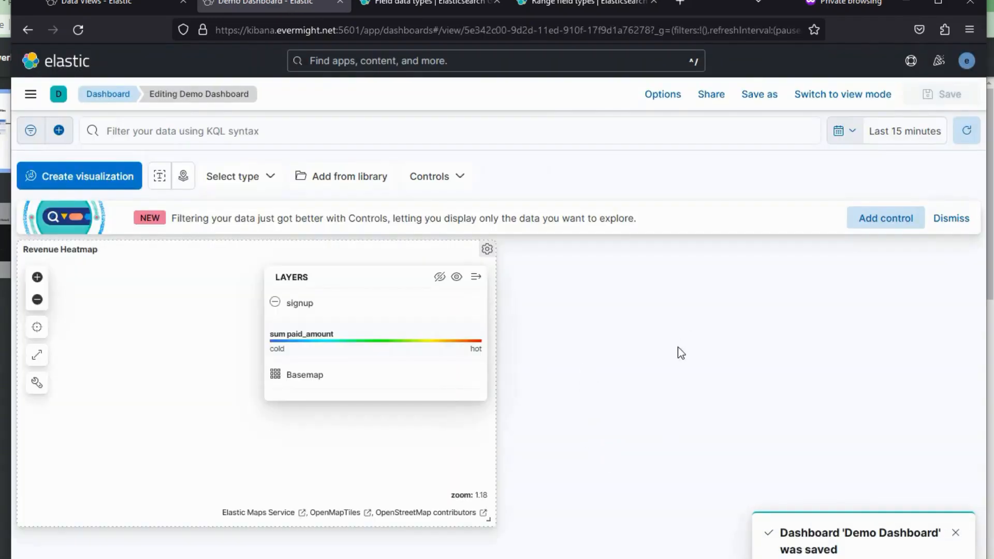
- Create a stacked vertical bar visualization with member_type.member_type.keyword on the horizontal axis and paid_amount on the vertical axis
left_click(103, 177)
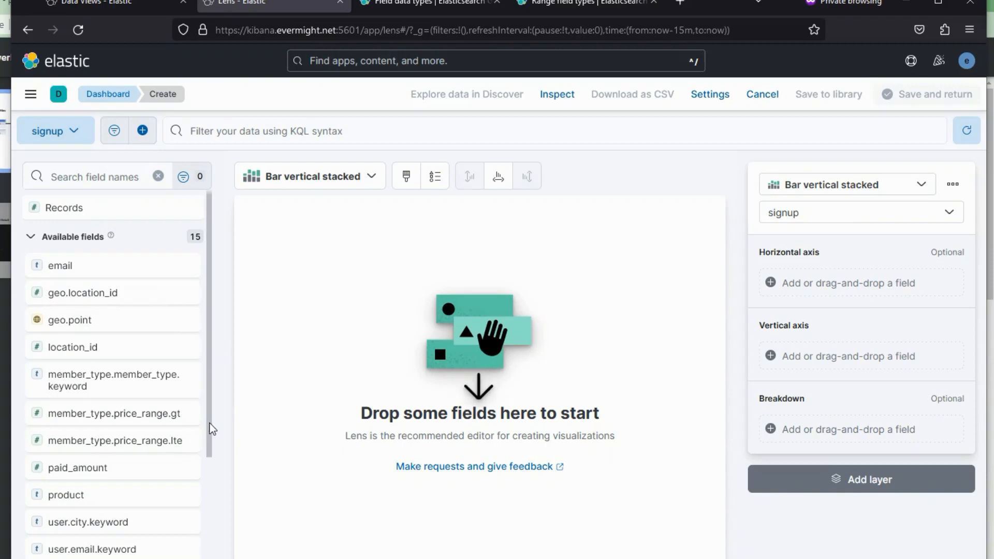
left_click_drag(123, 381, 898, 307)
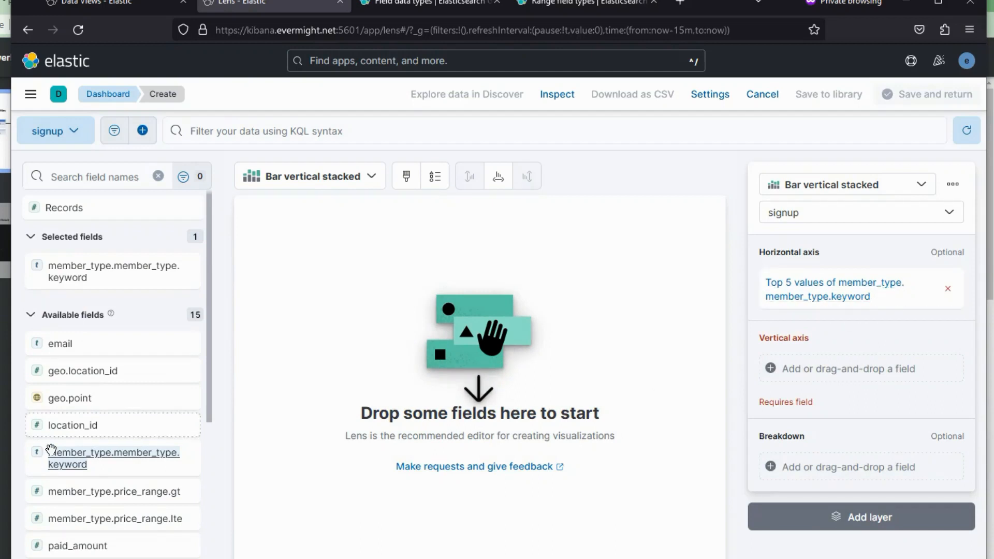
scroll(207, 440, "down", 4)
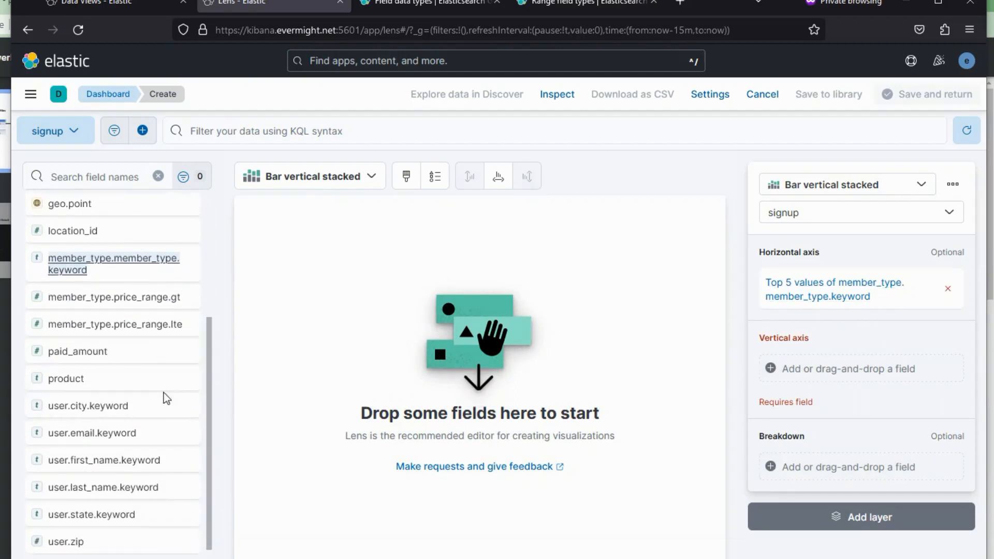
left_click_drag(115, 358, 828, 367)
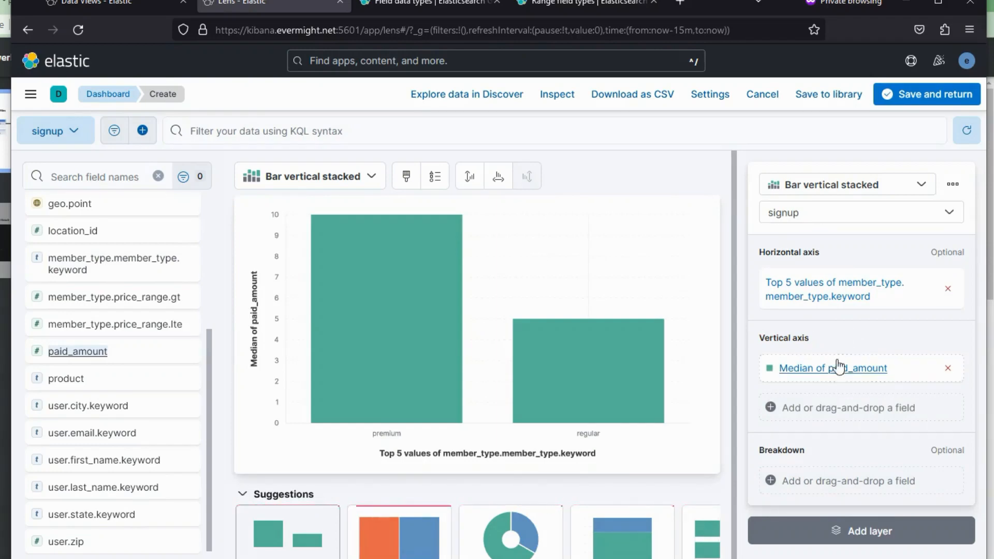
- Set the member type chart's vertical axis function to Sum and save the chart back to the dashboard
left_click(835, 370)
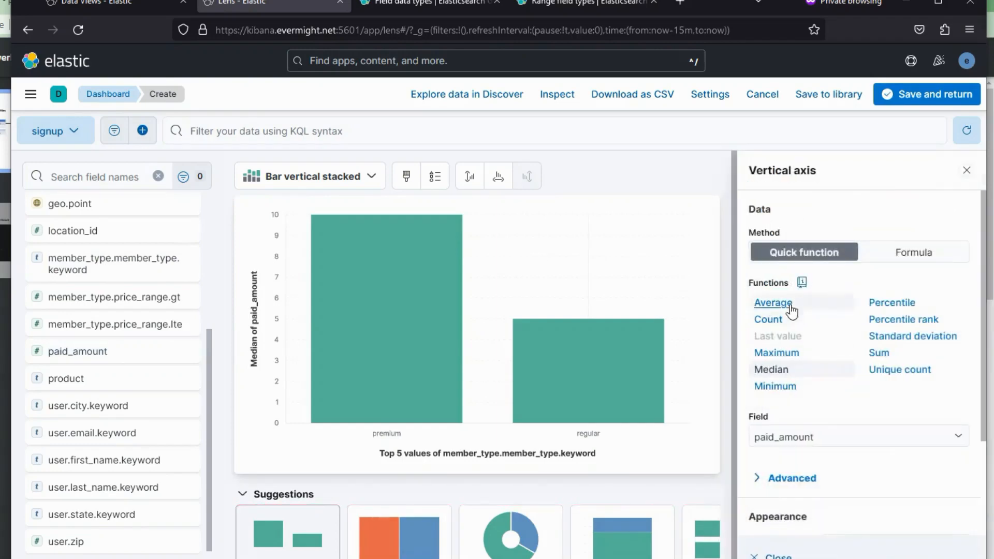
left_click(879, 353)
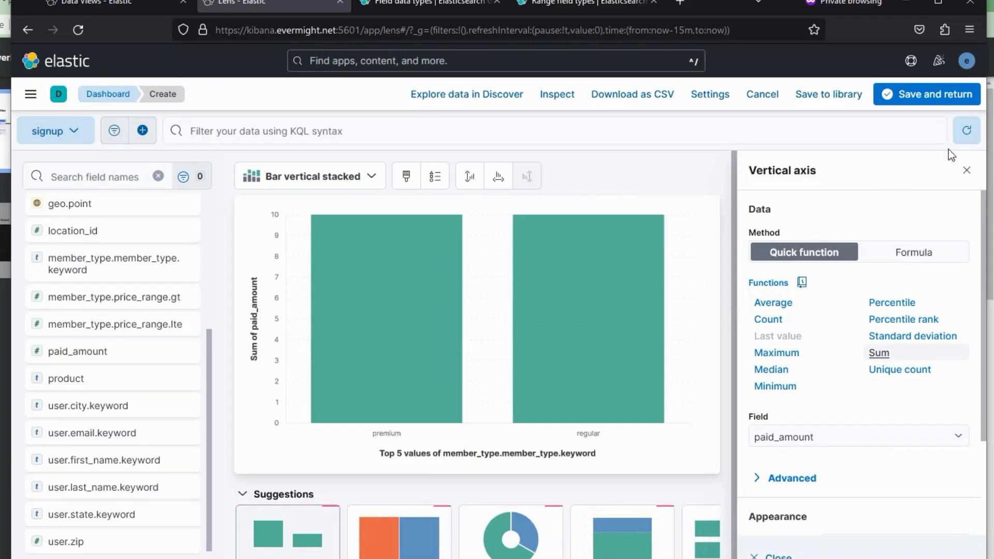
left_click(967, 171)
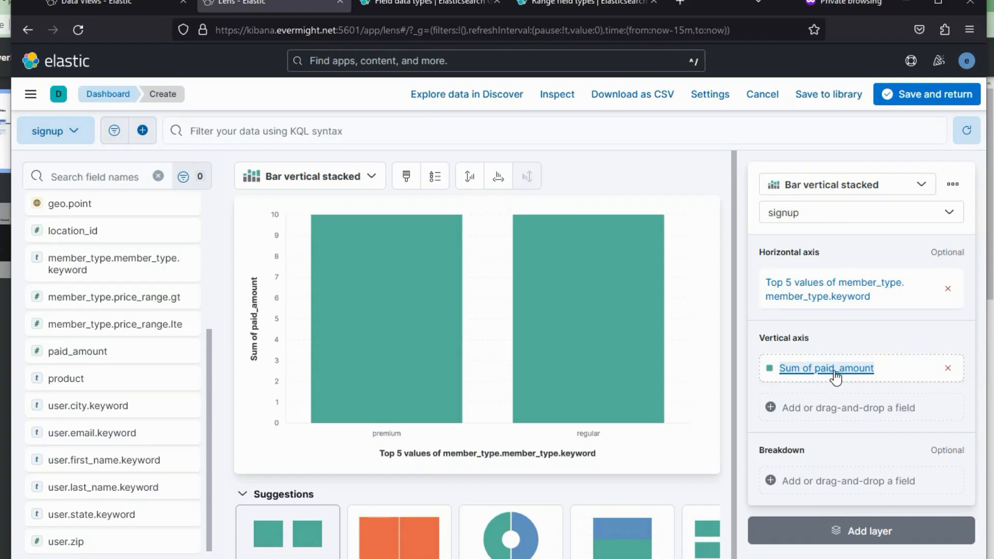
left_click(940, 109)
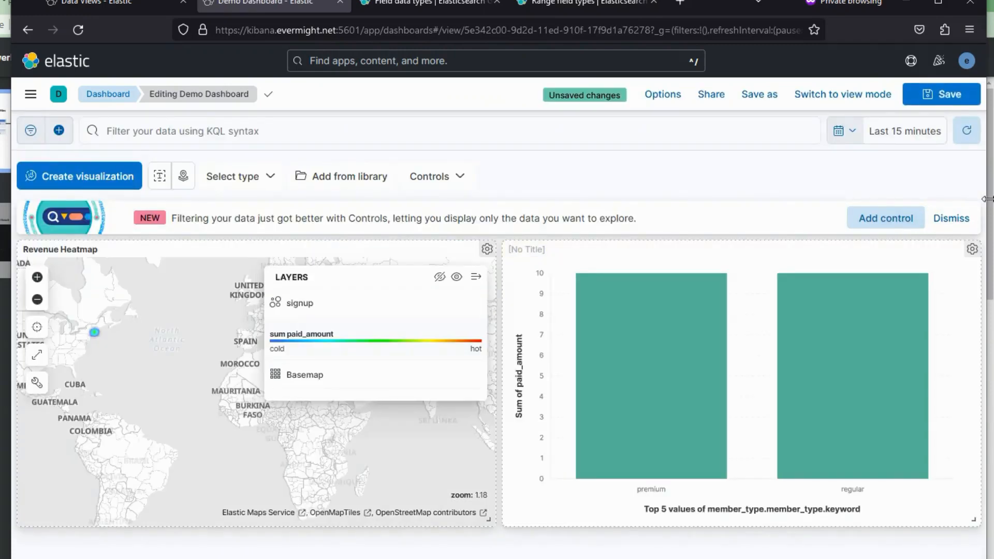
- Create another stacked vertical bar visualization with user.state.keyword on the horizontal axis and paid_amount on the vertical axis
left_click(122, 179)
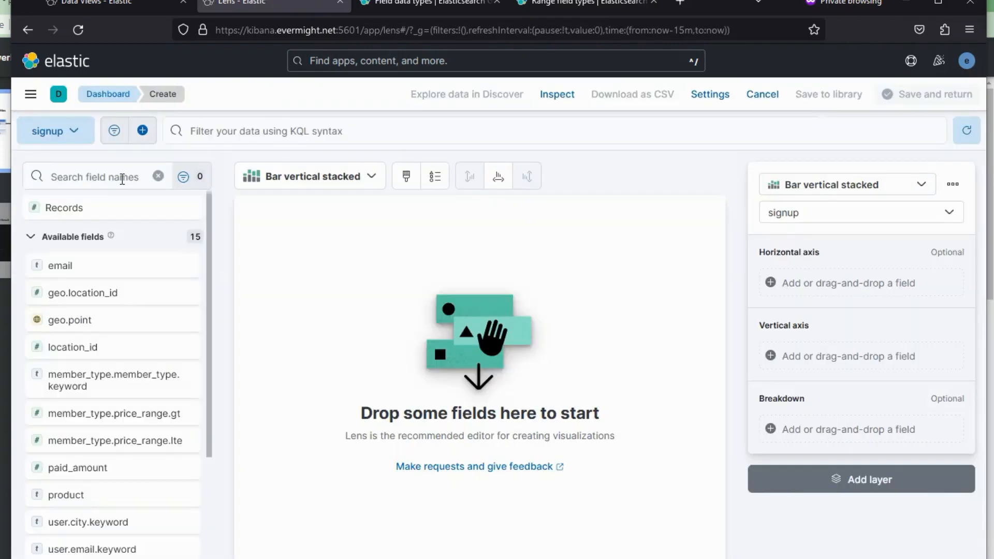
left_click_drag(211, 277, 191, 415)
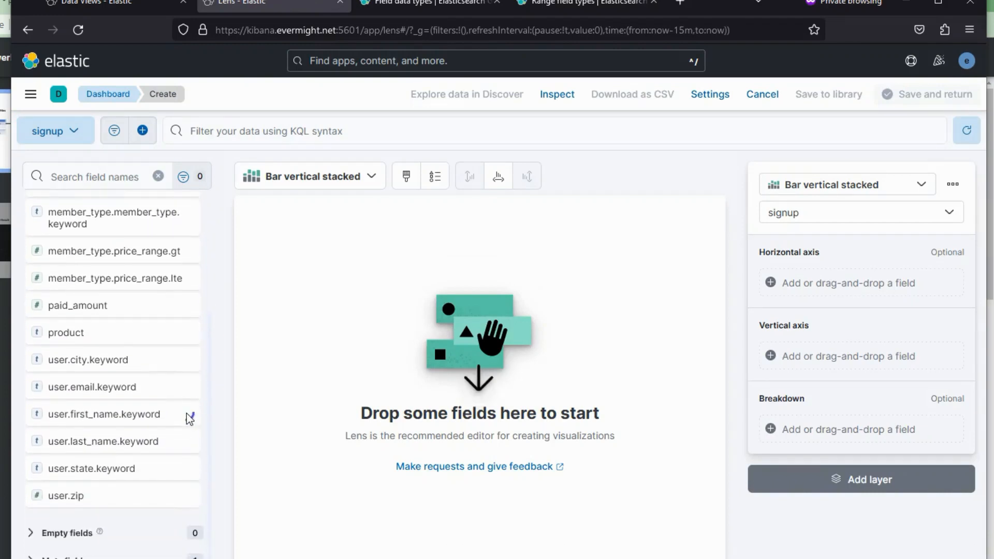
left_click_drag(64, 469, 860, 298)
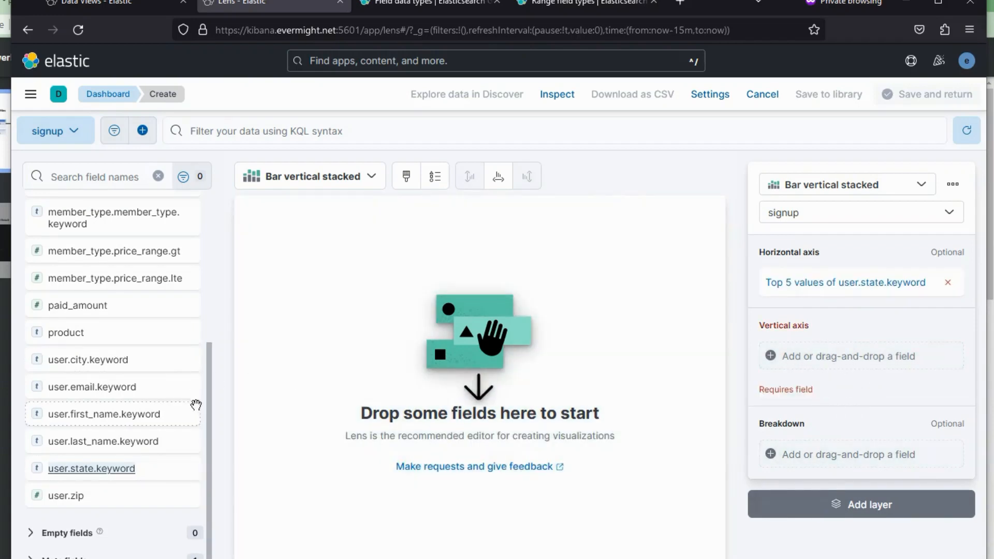
left_click_drag(57, 308, 859, 362)
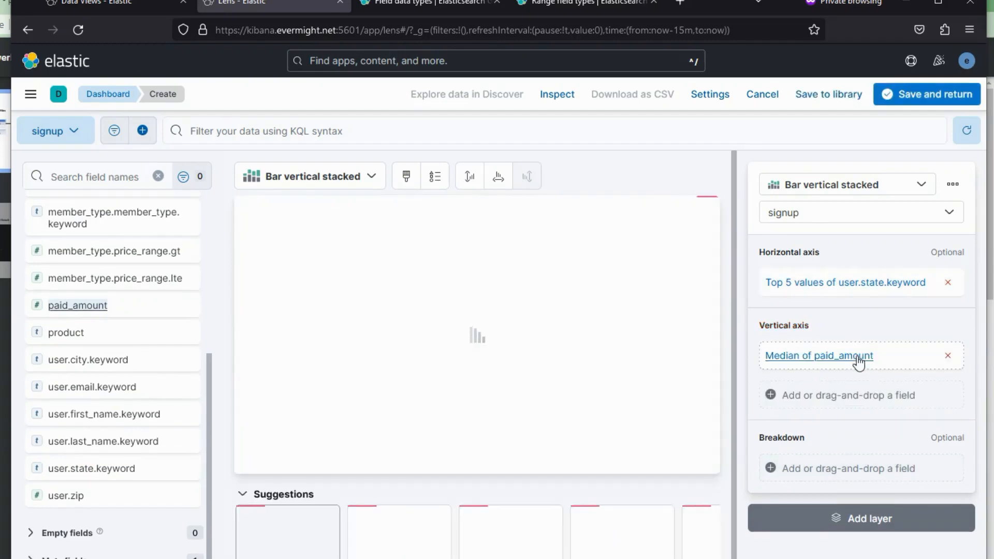
- Set the state chart's vertical axis function to Sum and save the chart back to the dashboard
left_click(858, 361)
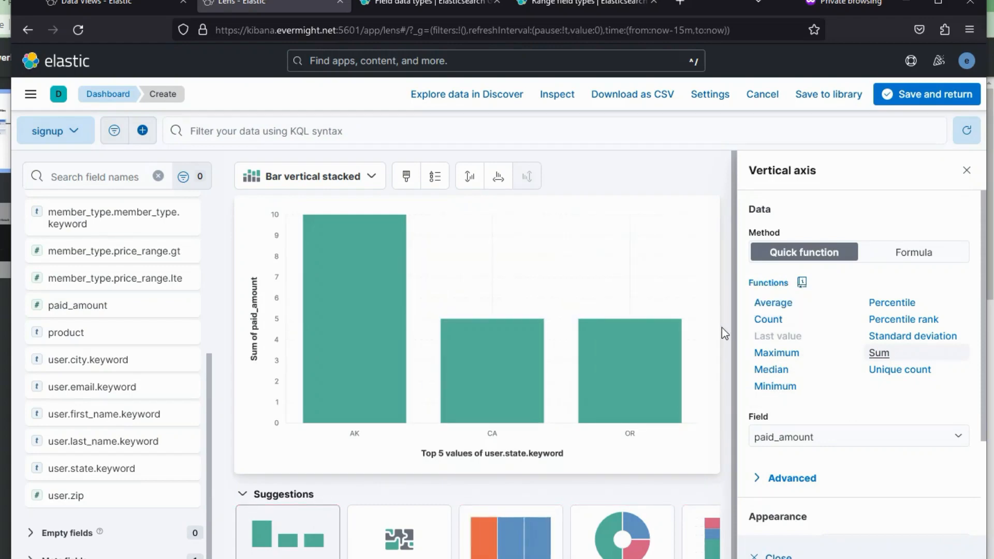
left_click(942, 106)
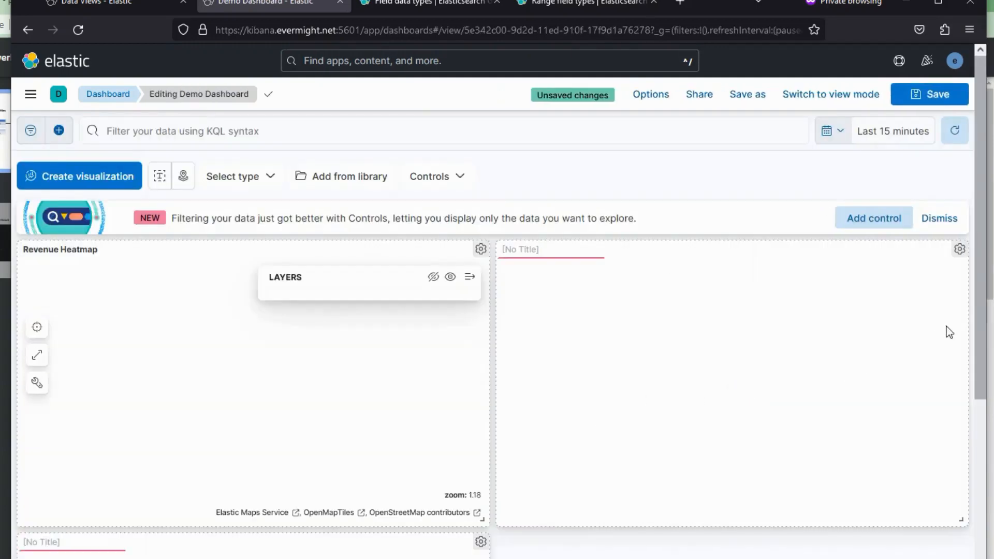
left_click_drag(981, 302, 980, 463)
scroll(491, 332, "up", 2)
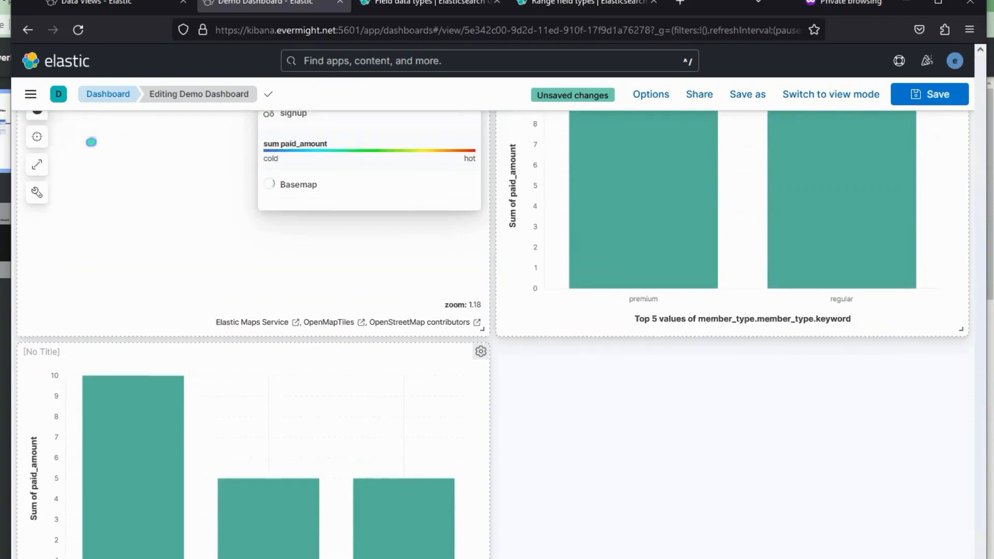